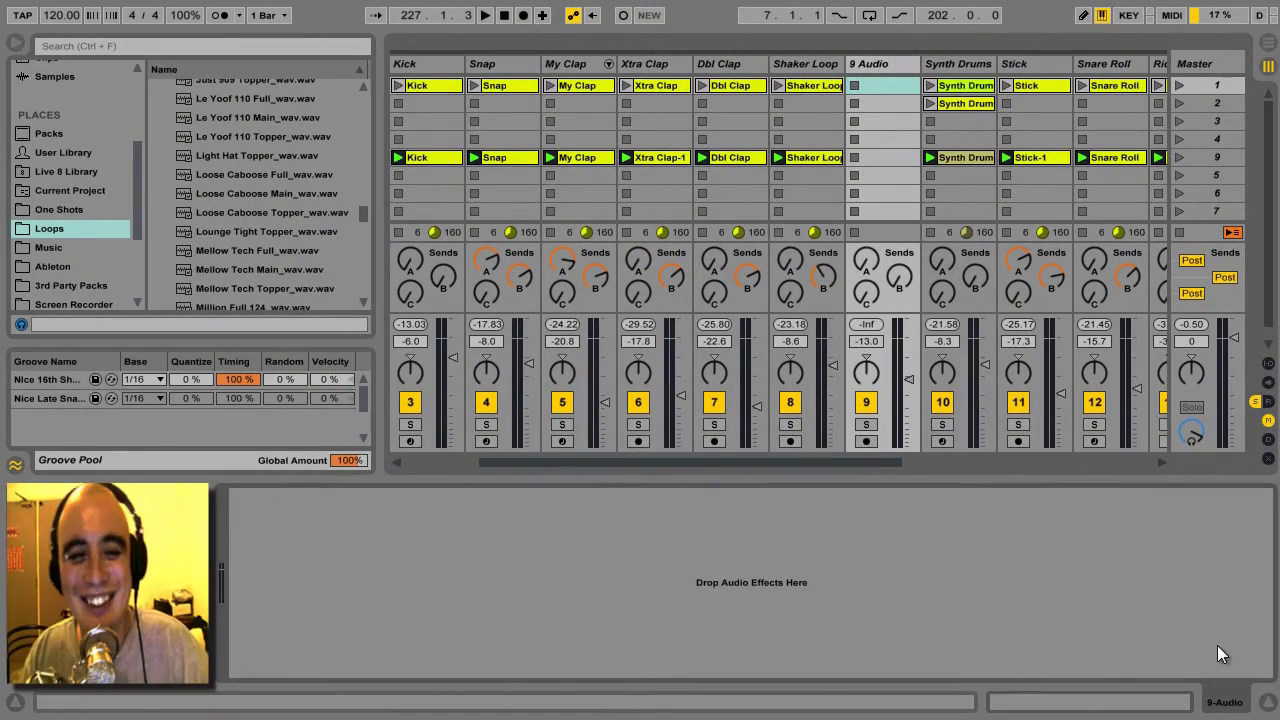
Step: Start playback of the set and briefly solo the Shaker Loop track
{"action": "left_click", "coordinate": [1180, 157]}
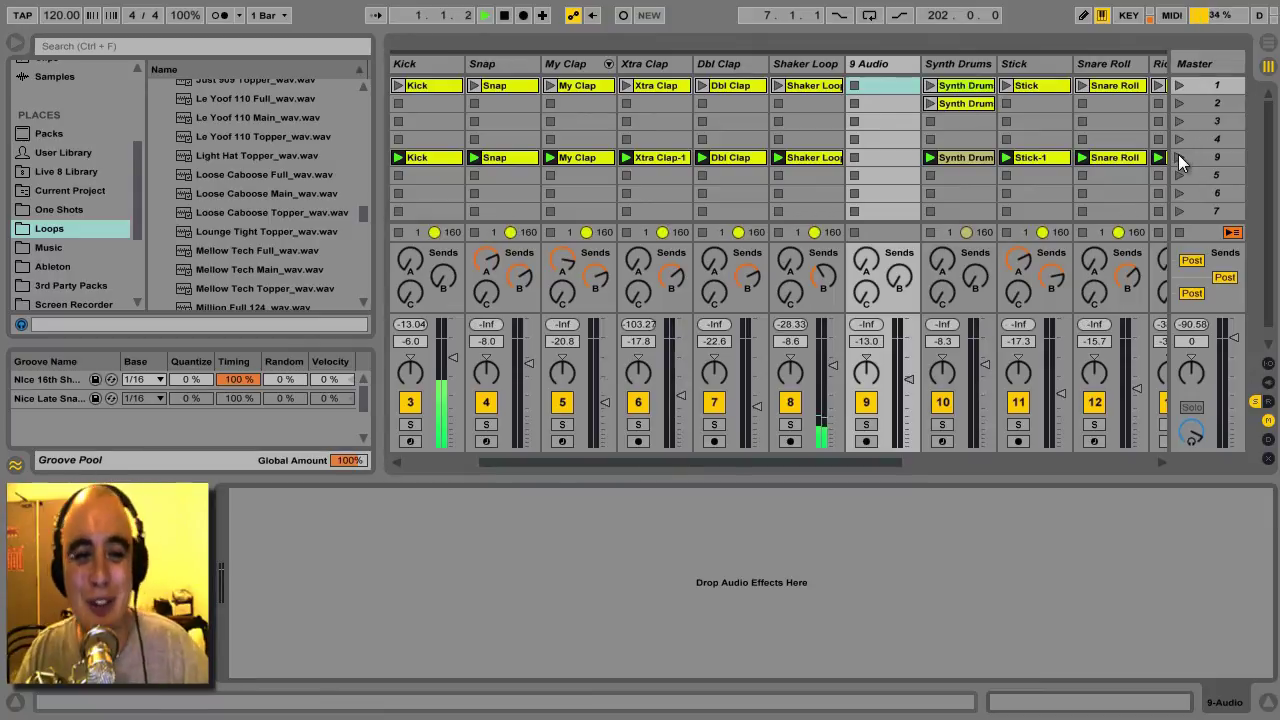
{"action": "left_click", "coordinate": [791, 425]}
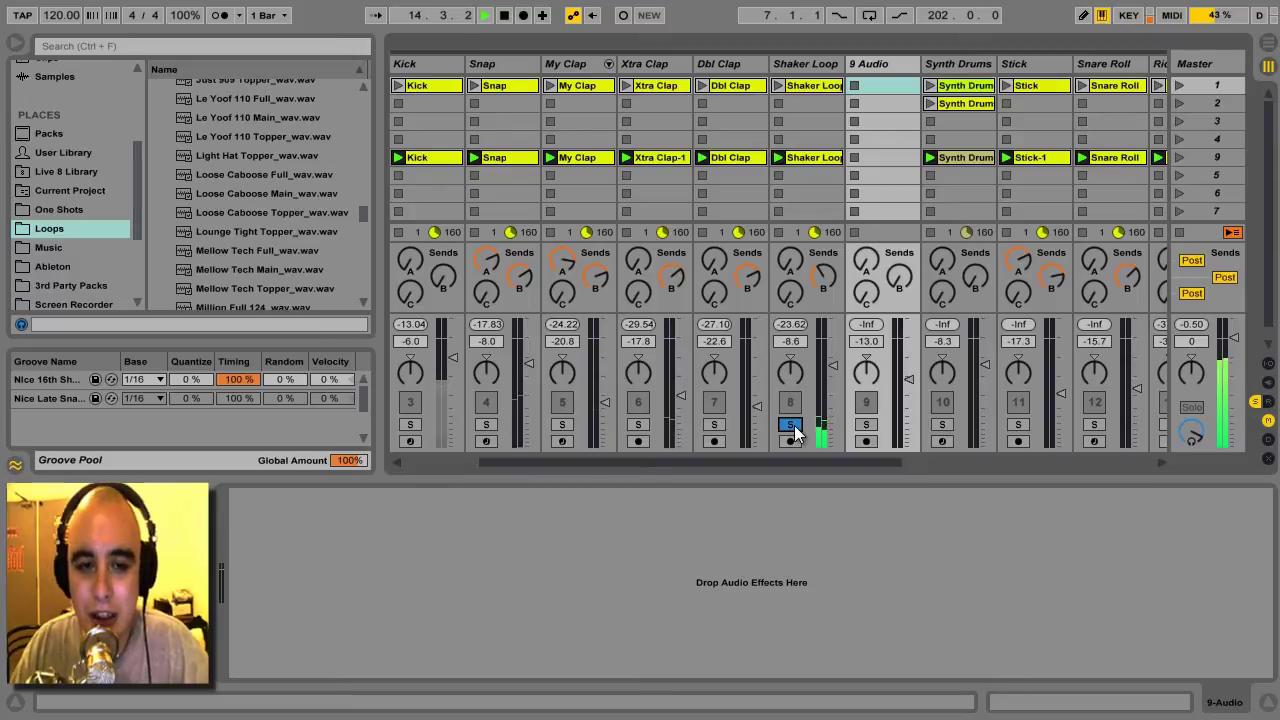
{"action": "left_click", "coordinate": [790, 425]}
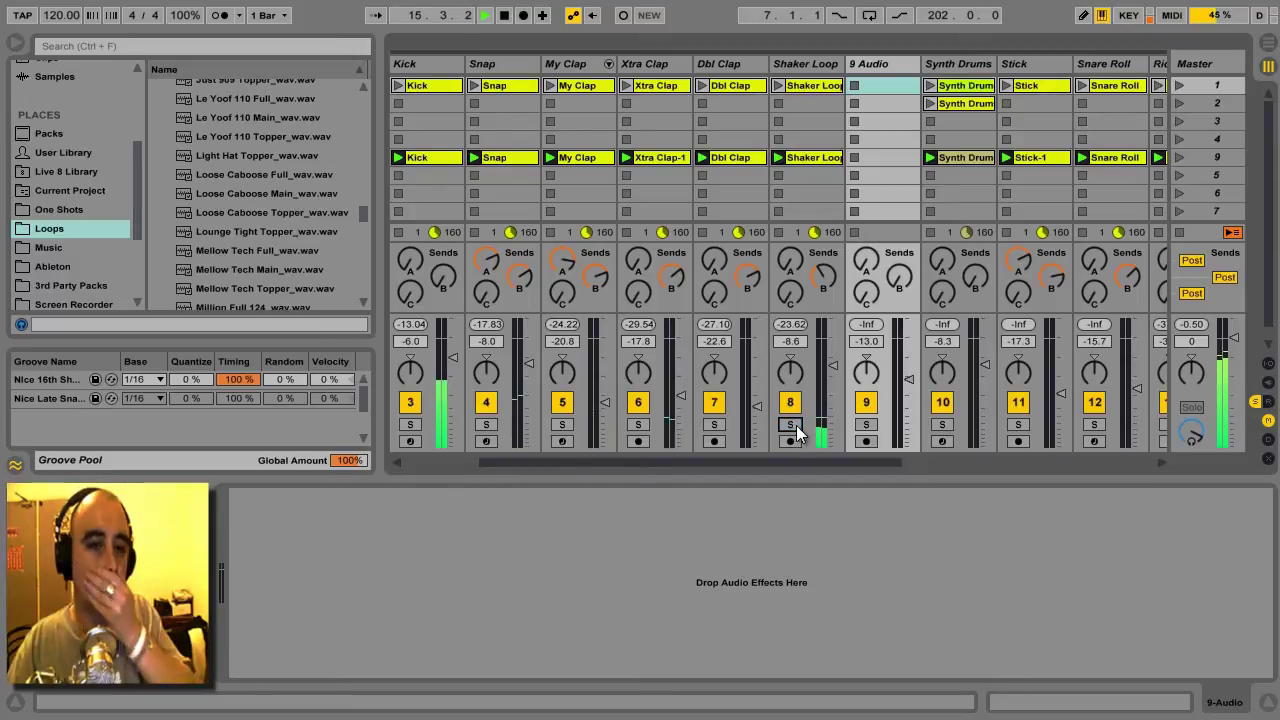
Step: Switch off the Shaker Loop track and preview Lounge Tight Topper_wav.wav for the 9 Audio track
{"action": "left_click", "coordinate": [790, 402]}
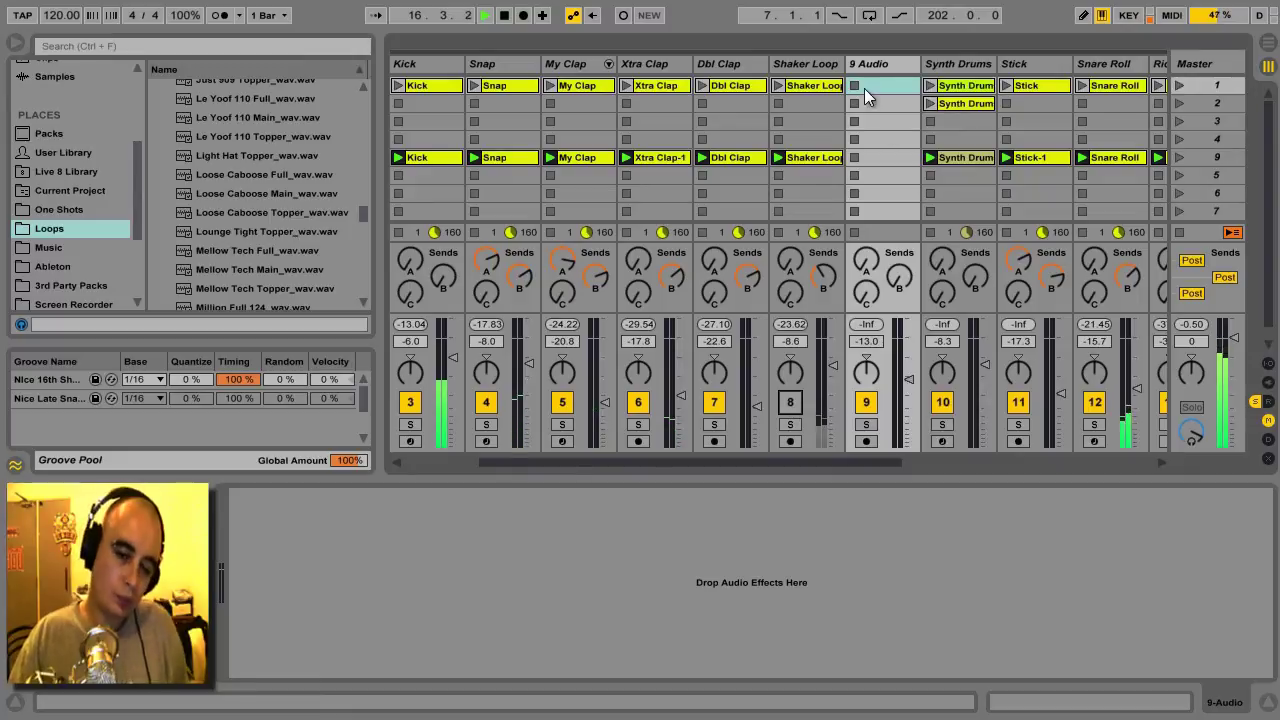
{"action": "left_click", "coordinate": [870, 69]}
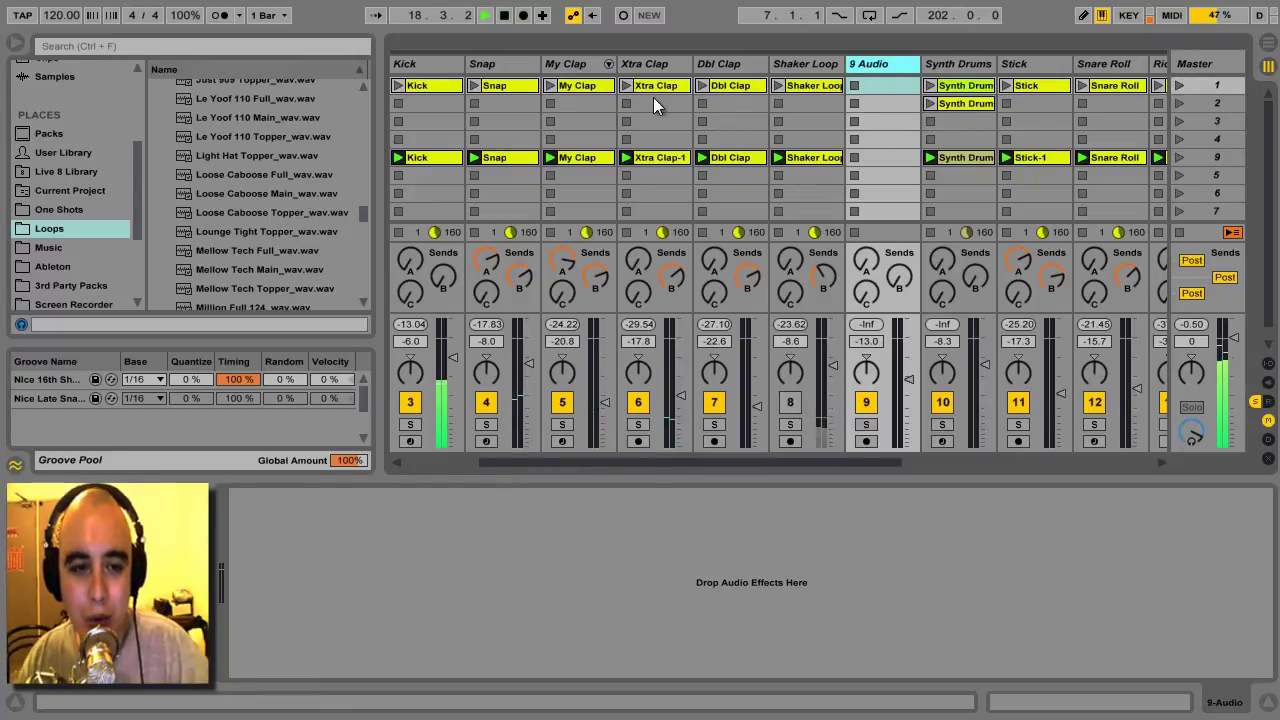
{"action": "left_click", "coordinate": [263, 231]}
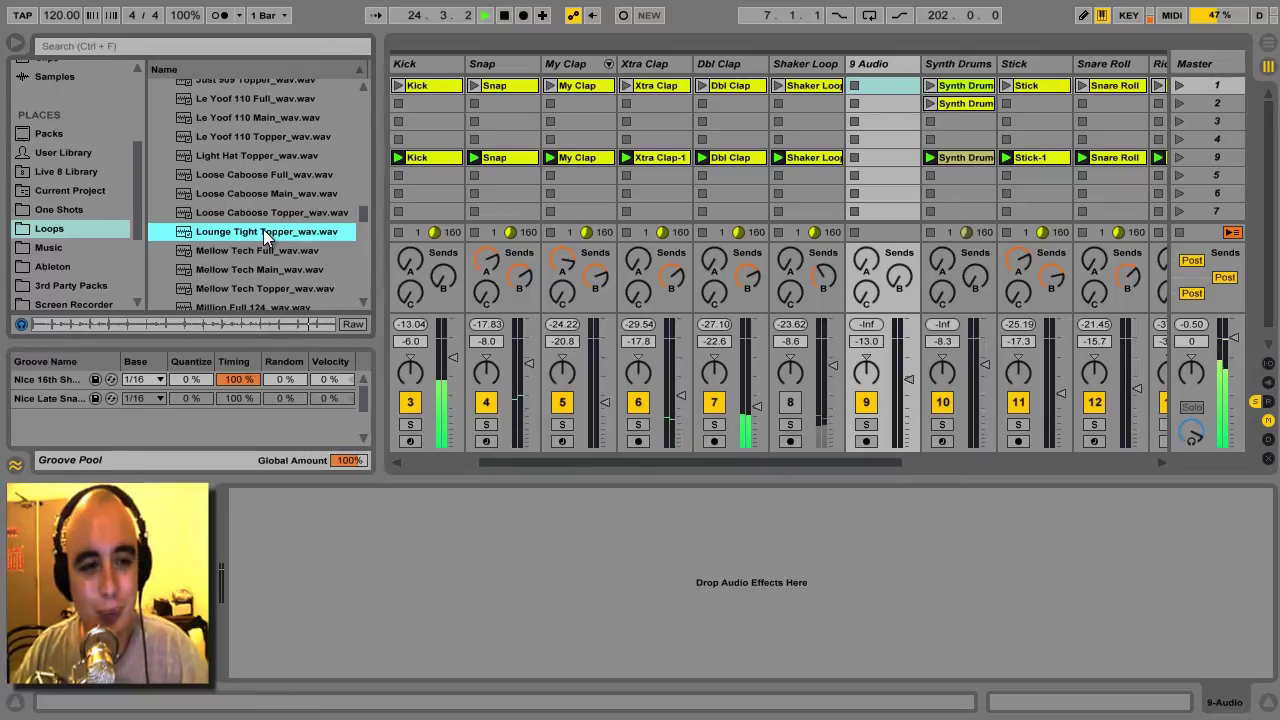
Step: Put Lounge Tight Topper_wav.wav in 9 Audio's scene 9 slot, launch scene 9, and set volume to -10.4 dB
{"action": "left_click_drag", "start_coordinate": [265, 233], "coordinate": [890, 160]}
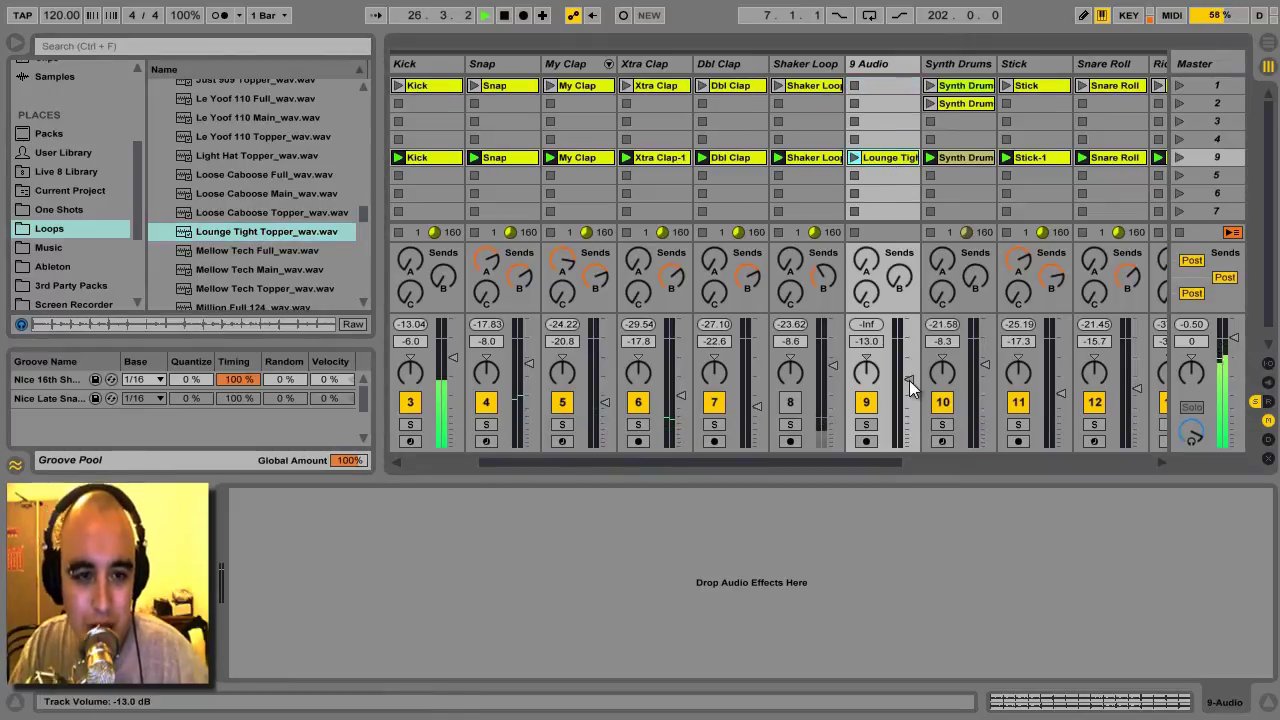
{"action": "scroll", "coordinate": [908, 378], "scroll_direction": "up", "scroll_amount": 4}
{"action": "scroll", "coordinate": [904, 378], "scroll_direction": "up", "scroll_amount": 1}
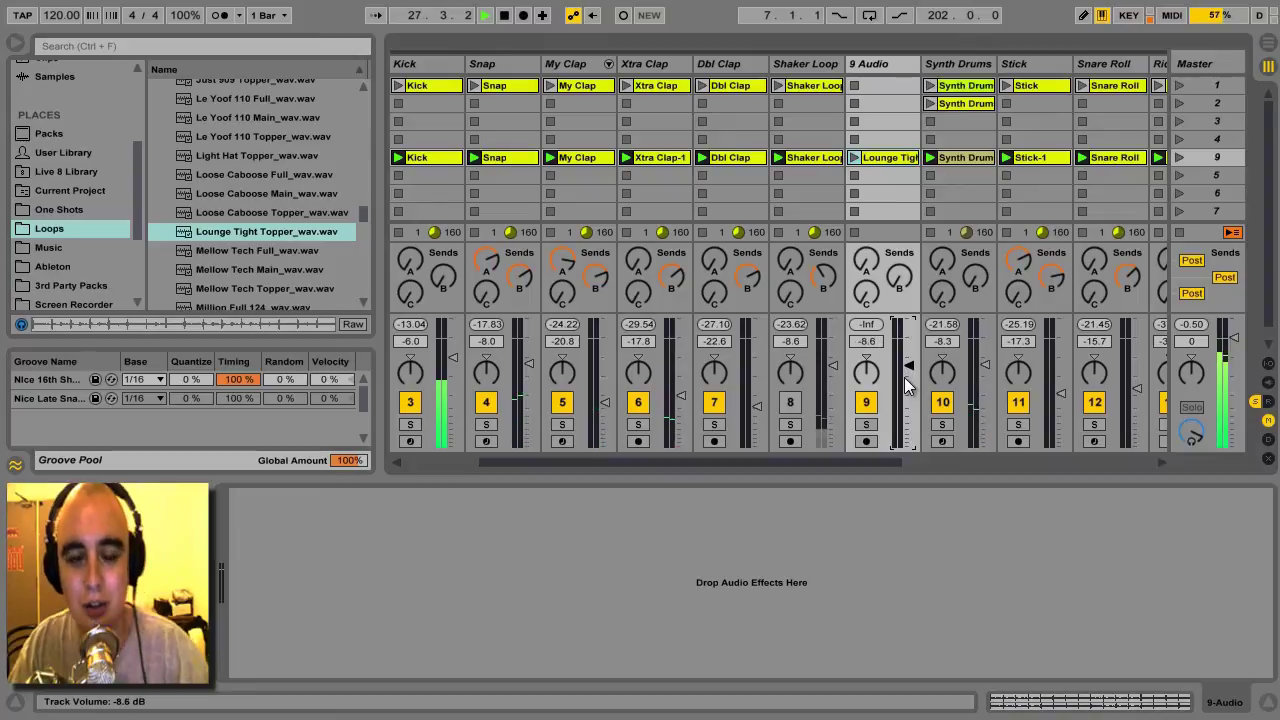
{"action": "left_click", "coordinate": [1181, 158]}
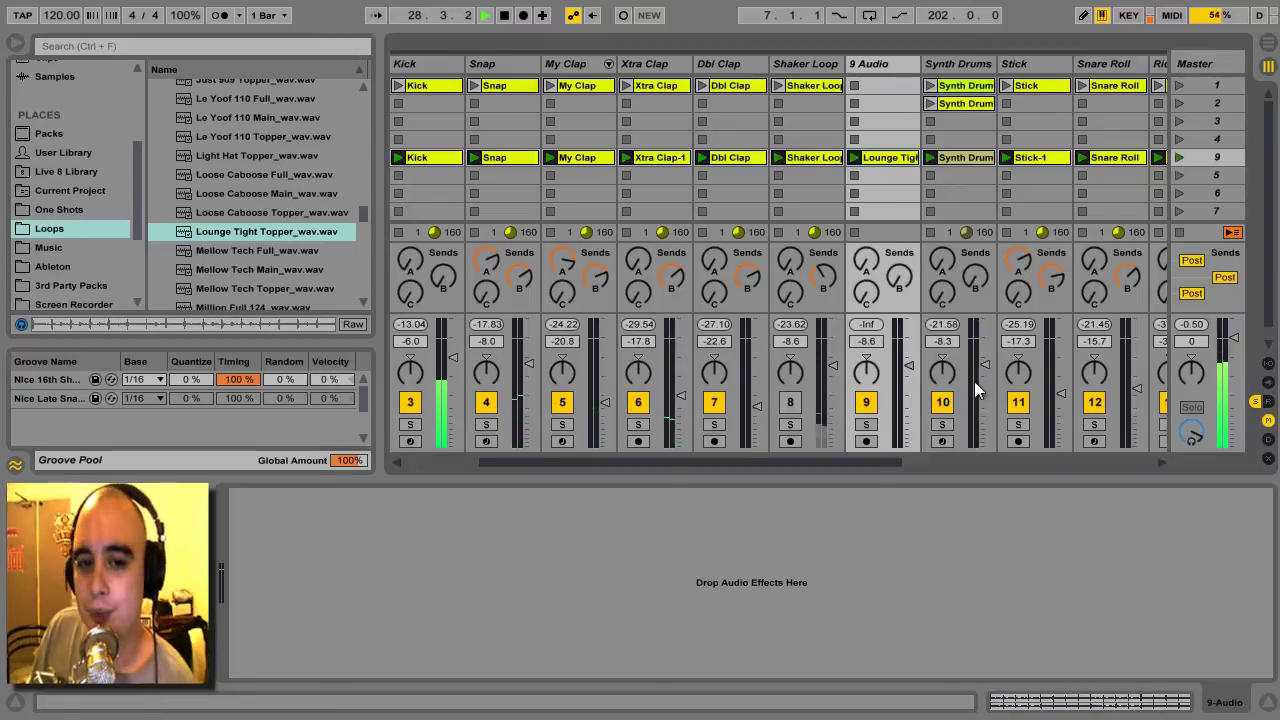
{"action": "scroll", "coordinate": [908, 370], "scroll_direction": "down", "scroll_amount": 4}
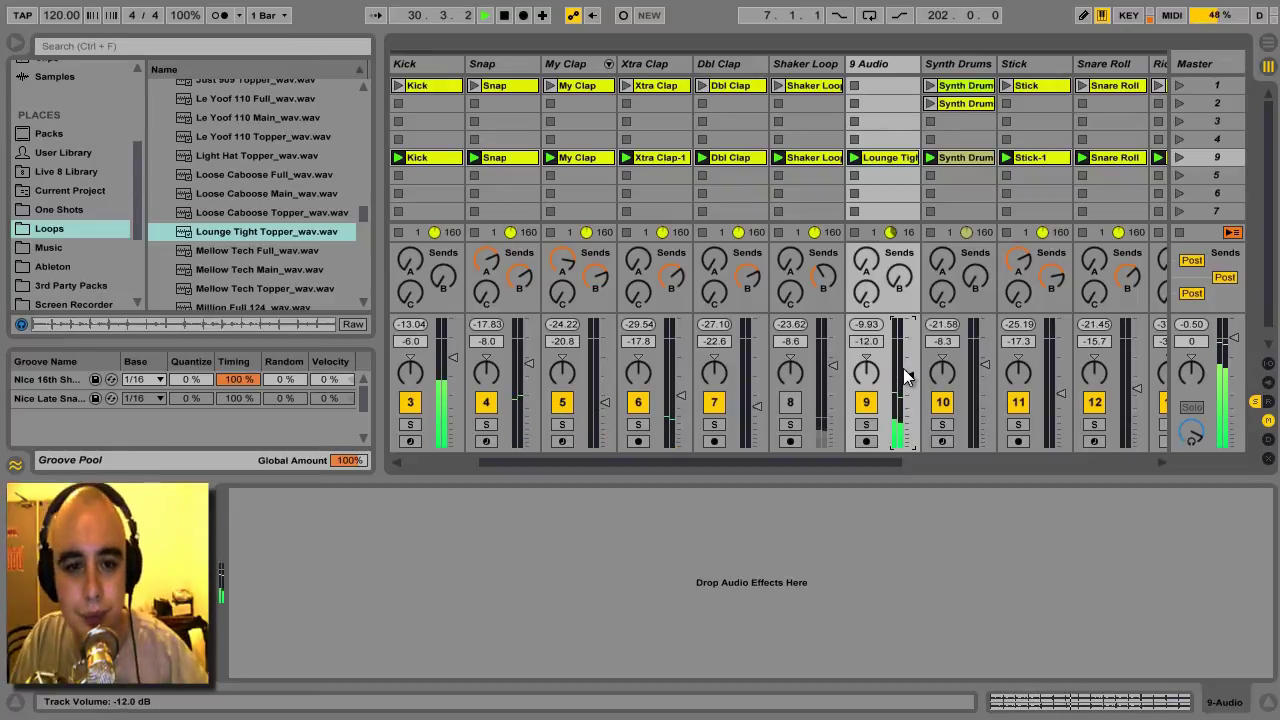
{"action": "scroll", "coordinate": [904, 368], "scroll_direction": "up", "scroll_amount": 2}
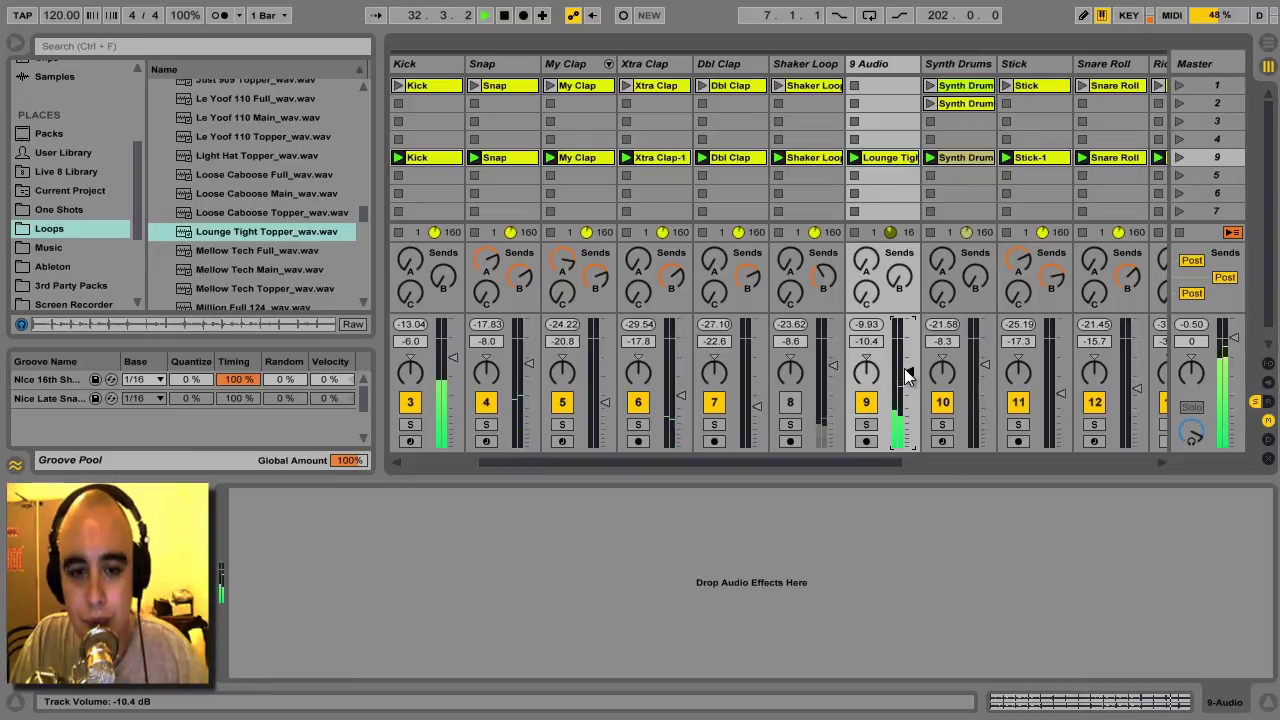
{"action": "left_click_drag", "start_coordinate": [133, 185], "coordinate": [121, 131]}
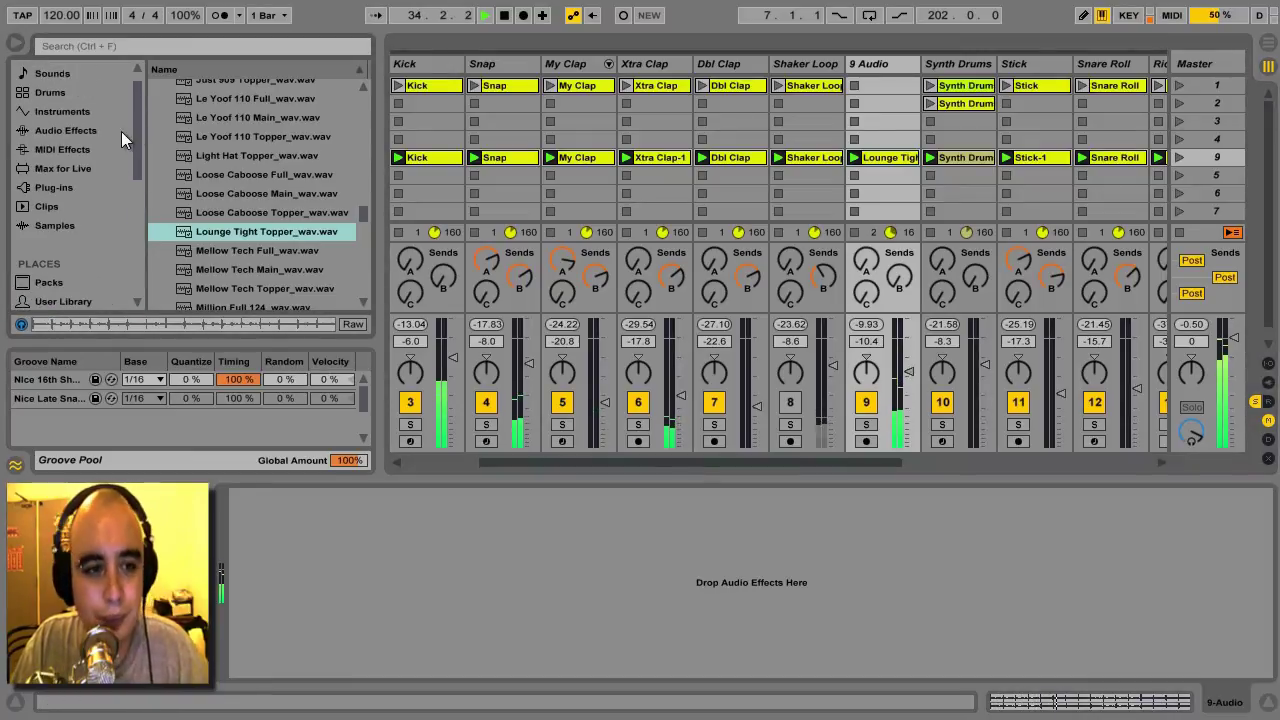
Step: Add a Compressor from Audio Effects to the 9 Audio track
{"action": "left_click", "coordinate": [64, 131]}
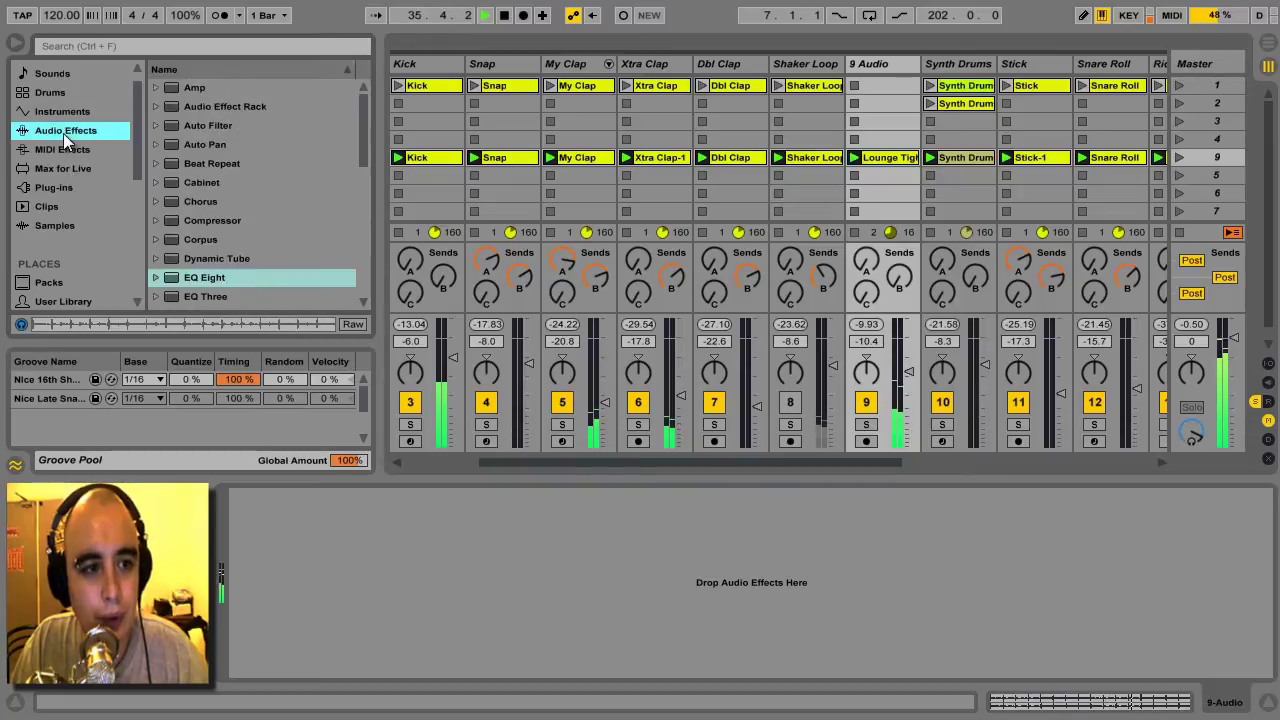
{"action": "left_click", "coordinate": [217, 220]}
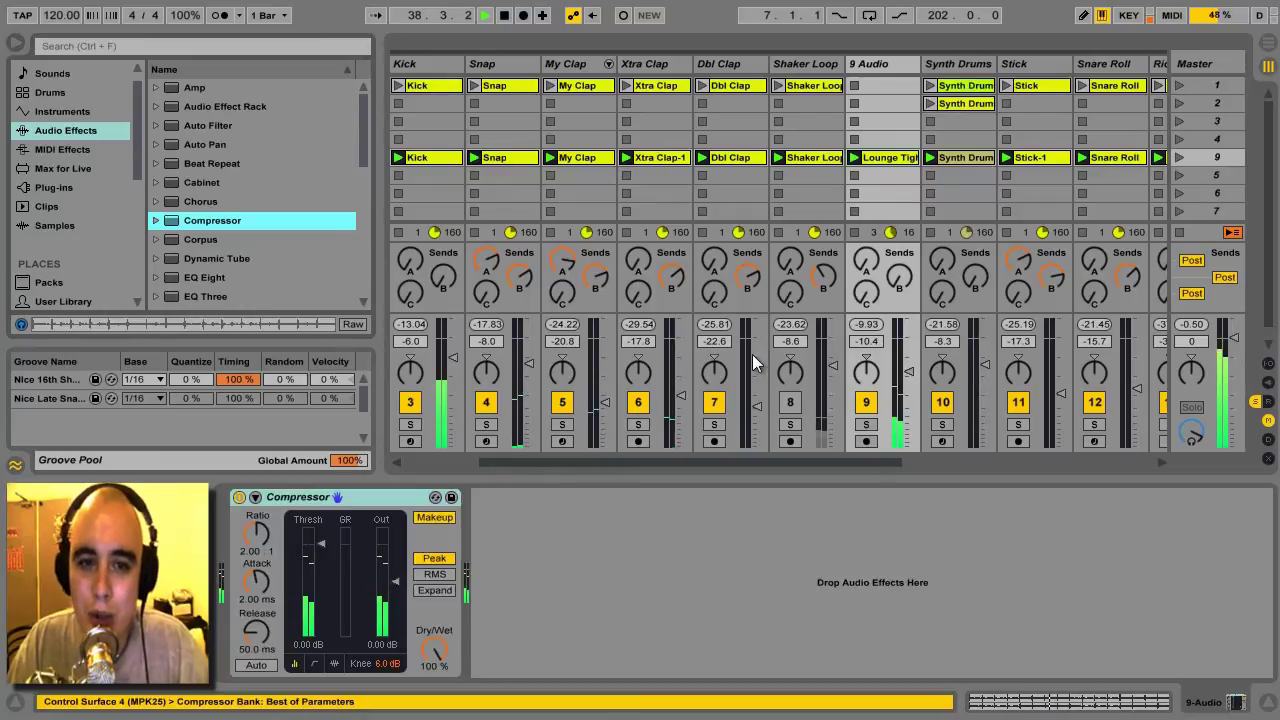
{"action": "left_click", "coordinate": [624, 461]}
{"action": "left_click_drag", "start_coordinate": [624, 461], "coordinate": [558, 466]}
{"action": "left_click", "coordinate": [486, 401]}
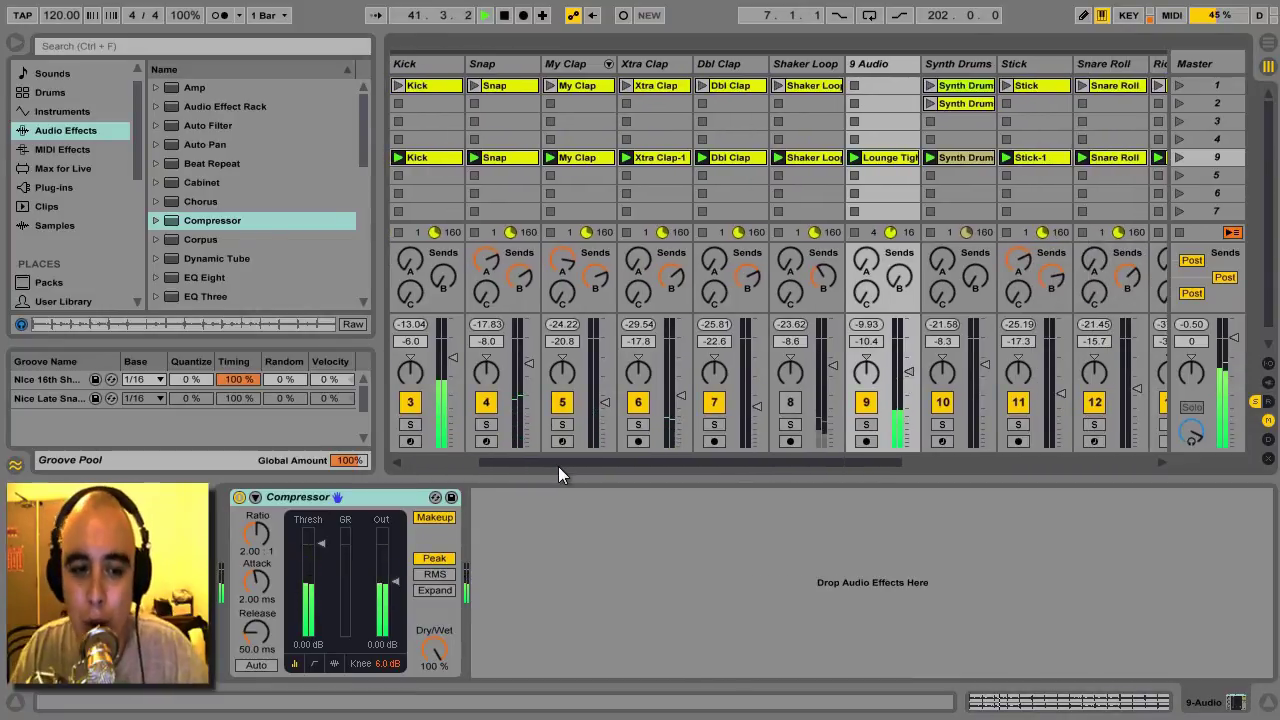
Step: Sidechain the Compressor from SC, set its threshold to -40.1 dB, and raise the volume to -6.7 dB
{"action": "left_click", "coordinate": [256, 498]}
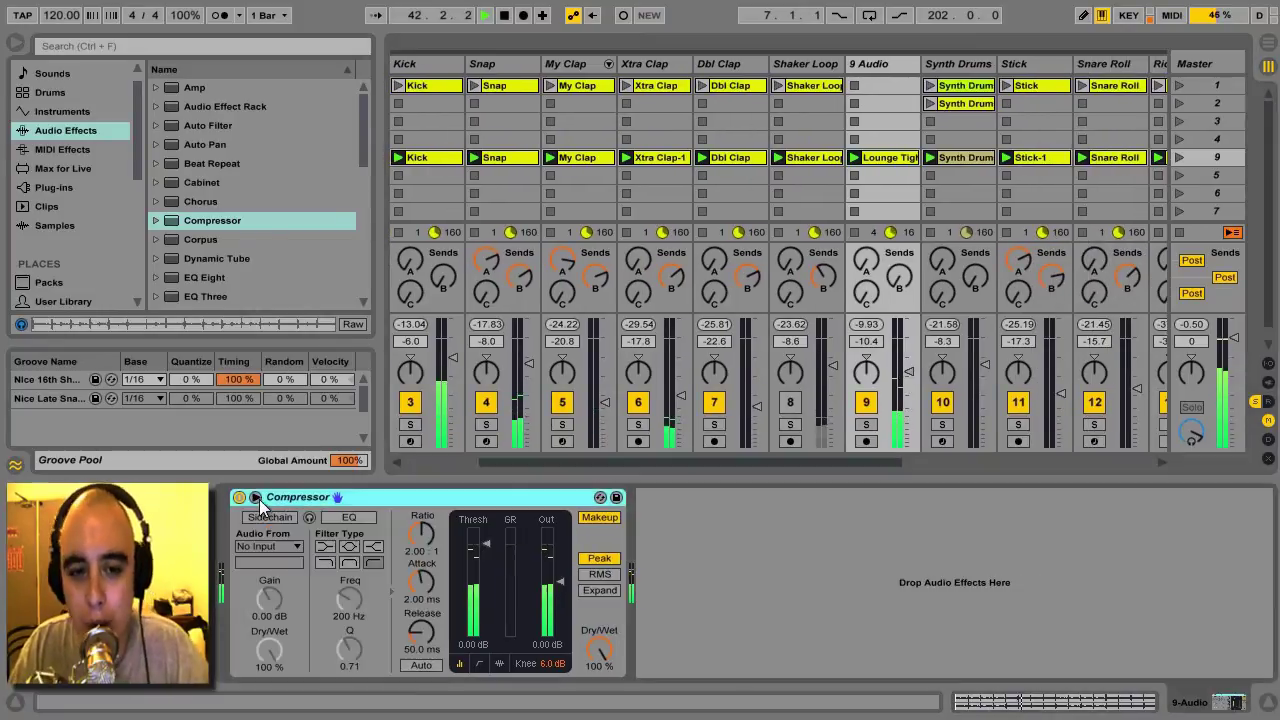
{"action": "left_click", "coordinate": [296, 547]}
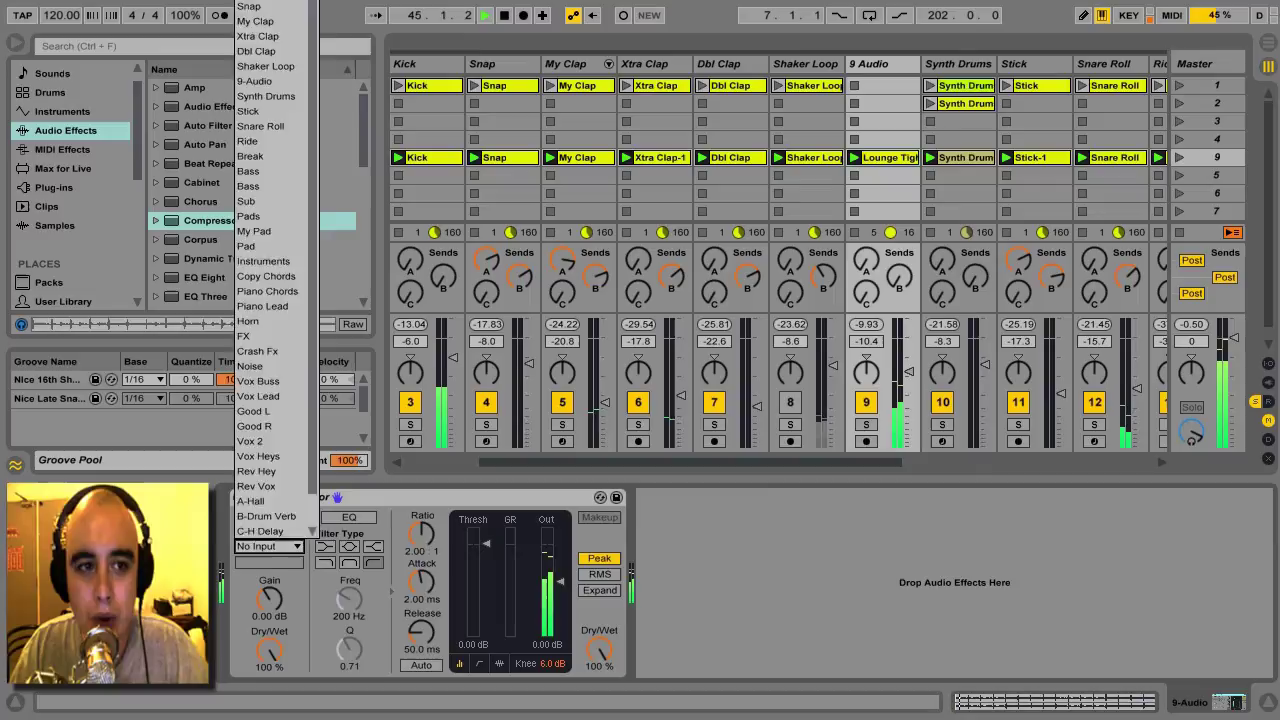
{"action": "left_click", "coordinate": [250, 6]}
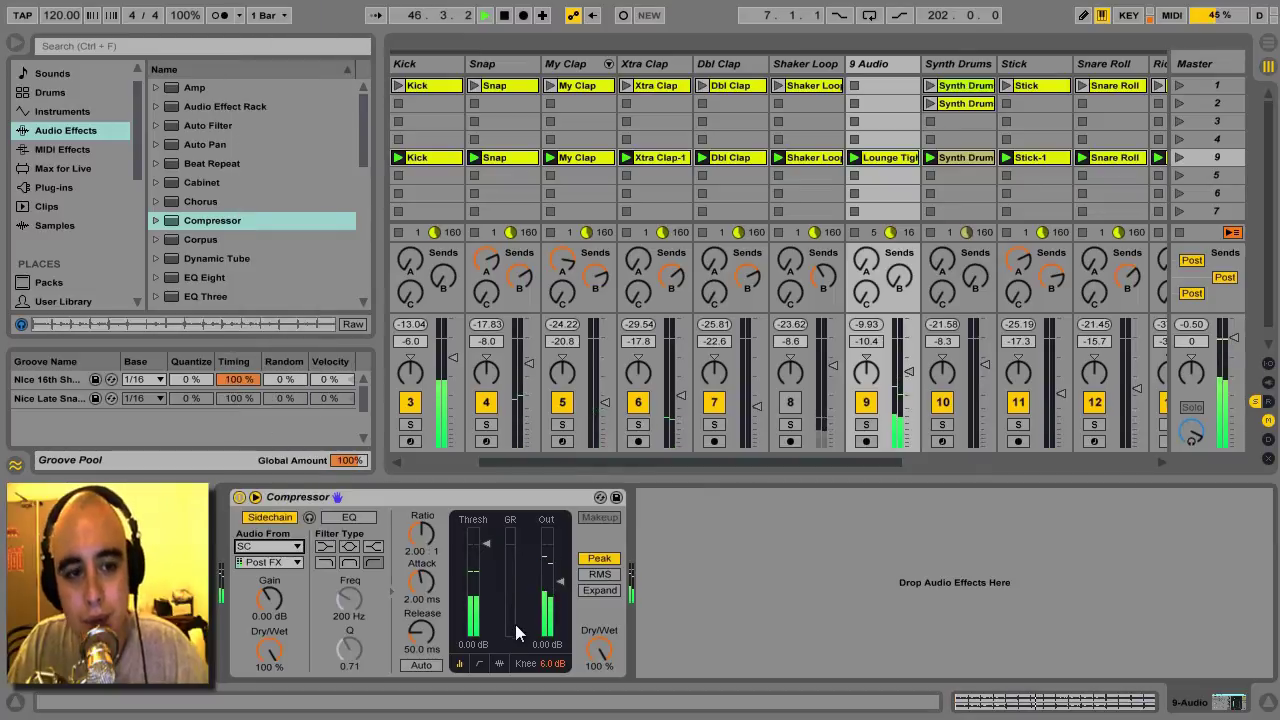
{"action": "left_click", "coordinate": [494, 577]}
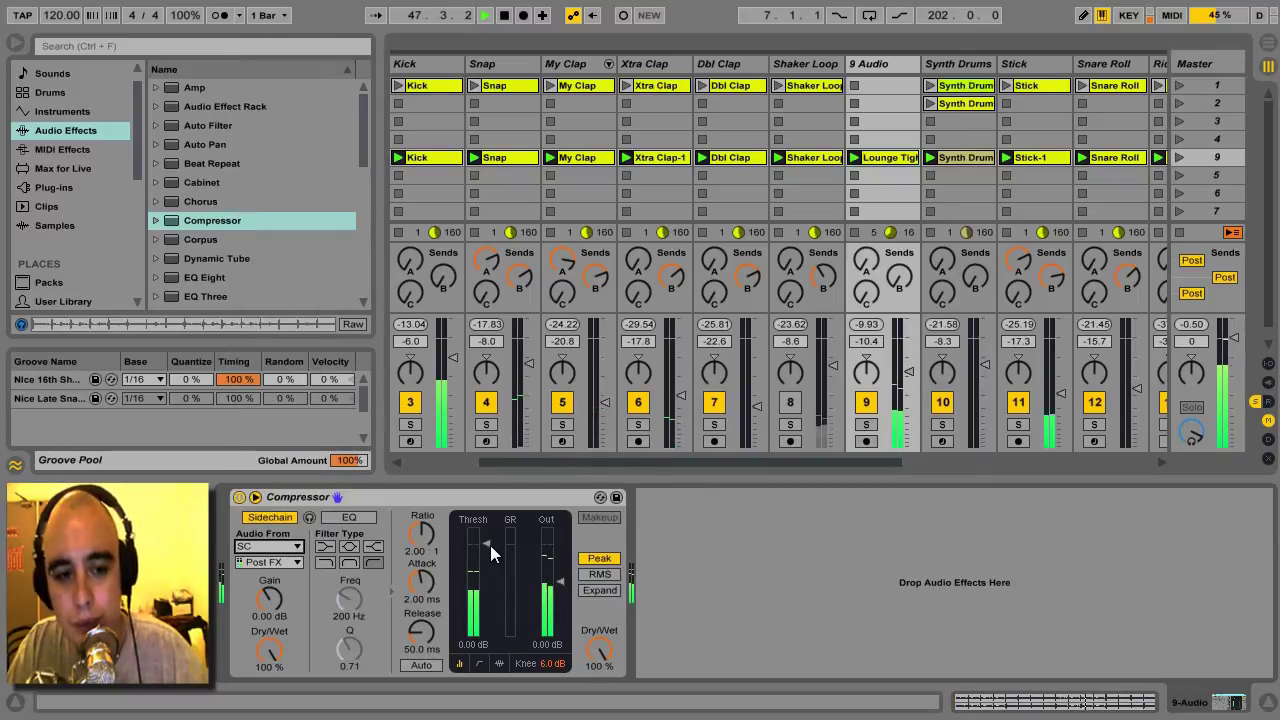
{"action": "key", "text": "Down"}
{"action": "key", "text": "Down"}
{"action": "key", "text": "Down"}
{"action": "key", "text": "Down"}
{"action": "key", "text": "Down"}
{"action": "key", "text": "Down"}
{"action": "key", "text": "Down"}
{"action": "key", "text": "Down"}
{"action": "key", "text": "Down"}
{"action": "key", "text": "Down"}
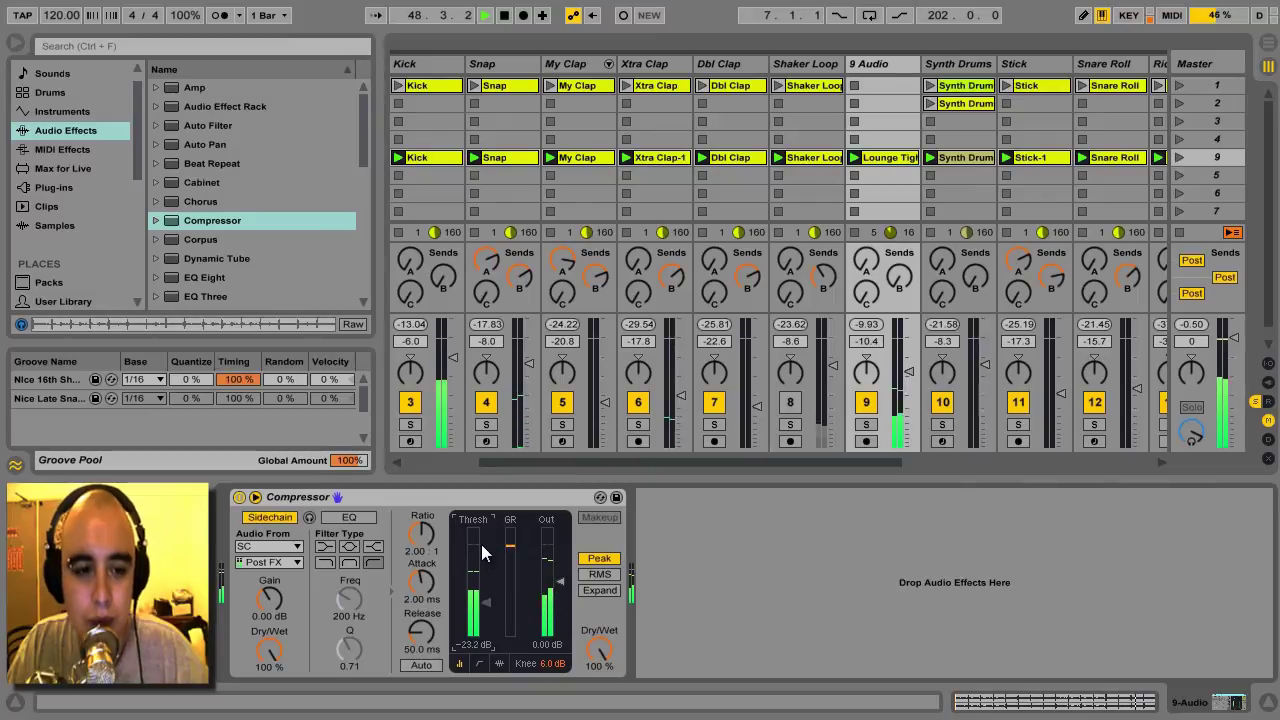
{"action": "key", "text": "Down"}
{"action": "key", "text": "Down"}
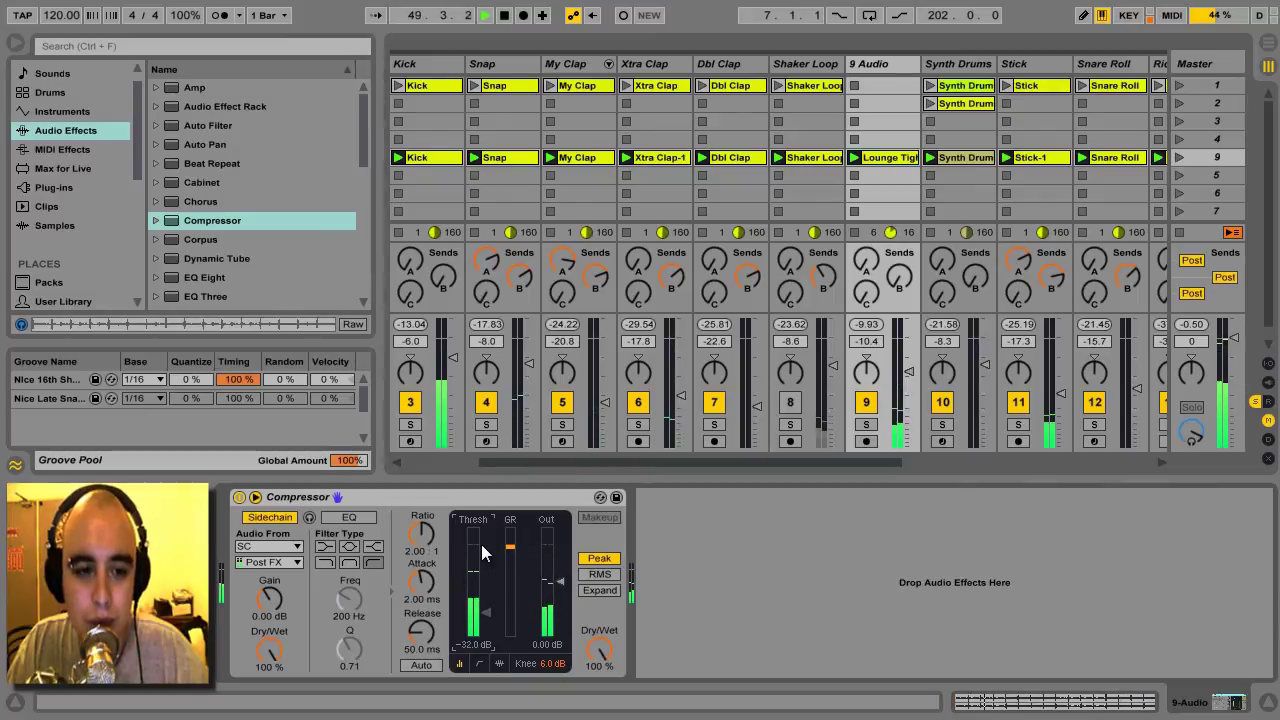
{"action": "key", "text": "Down"}
{"action": "key", "text": "Down"}
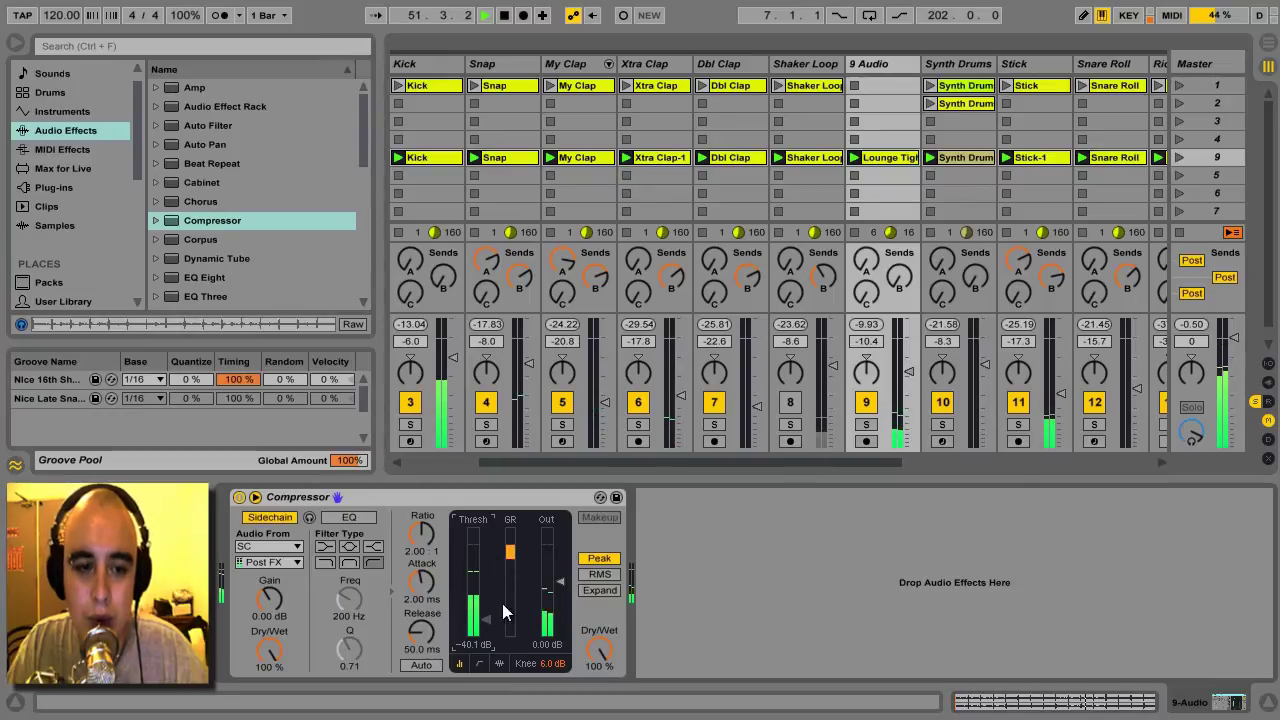
{"action": "left_click_drag", "start_coordinate": [909, 376], "coordinate": [907, 366]}
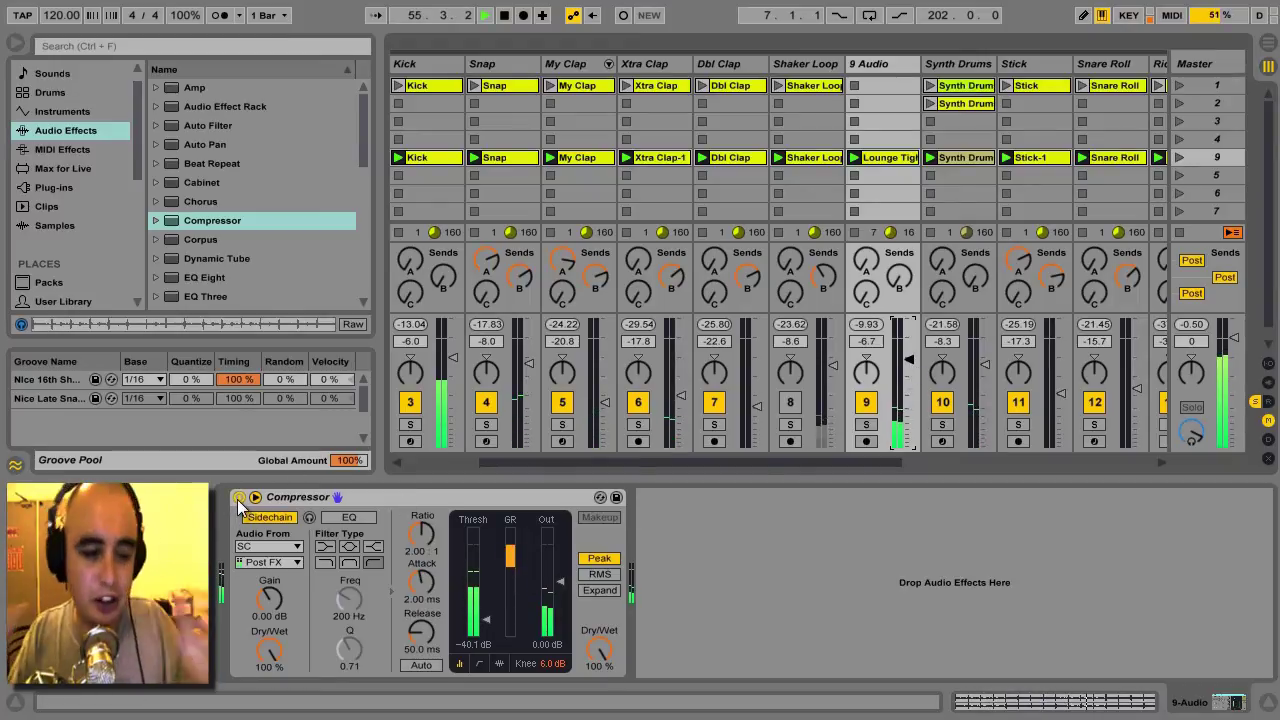
Step: Solo 9 Audio and compare its sound with the Compressor bypassed, then re-enable it
{"action": "left_click", "coordinate": [866, 424]}
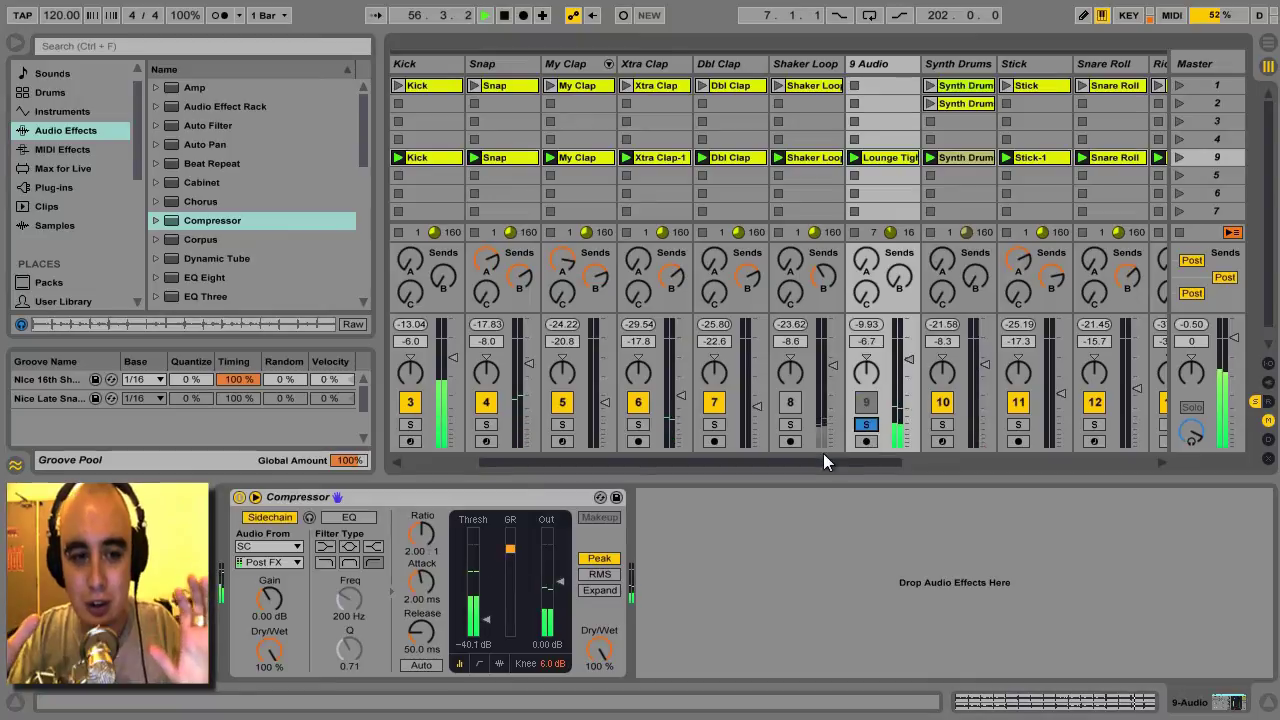
{"action": "scroll", "coordinate": [744, 462], "scroll_direction": "left", "scroll_amount": 3}
{"action": "left_click", "coordinate": [396, 425]}
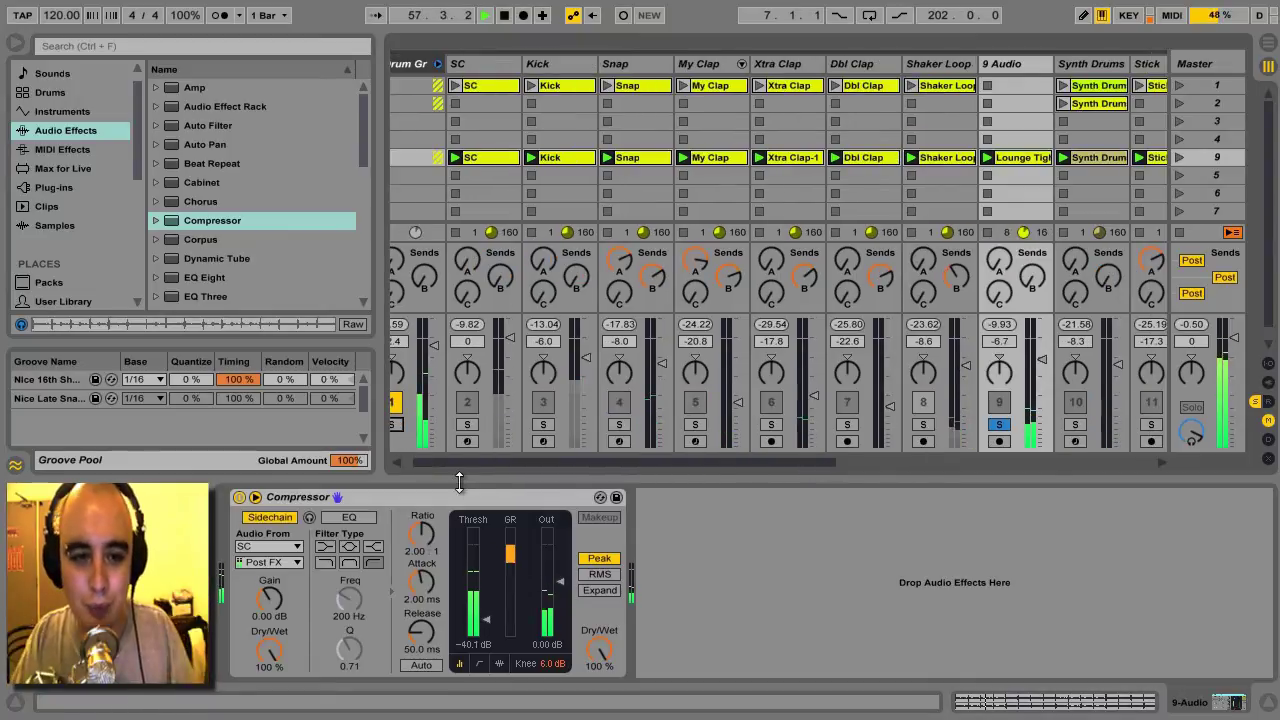
{"action": "left_click", "coordinate": [240, 498]}
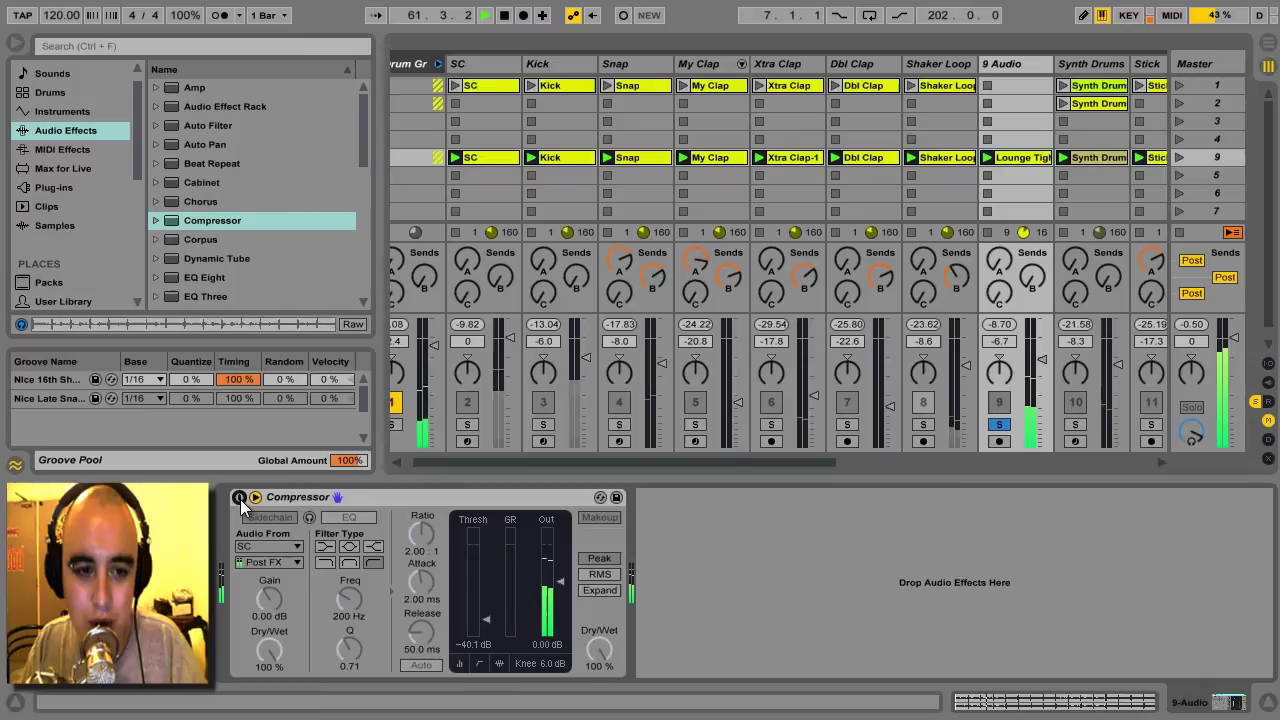
{"action": "left_click", "coordinate": [239, 498]}
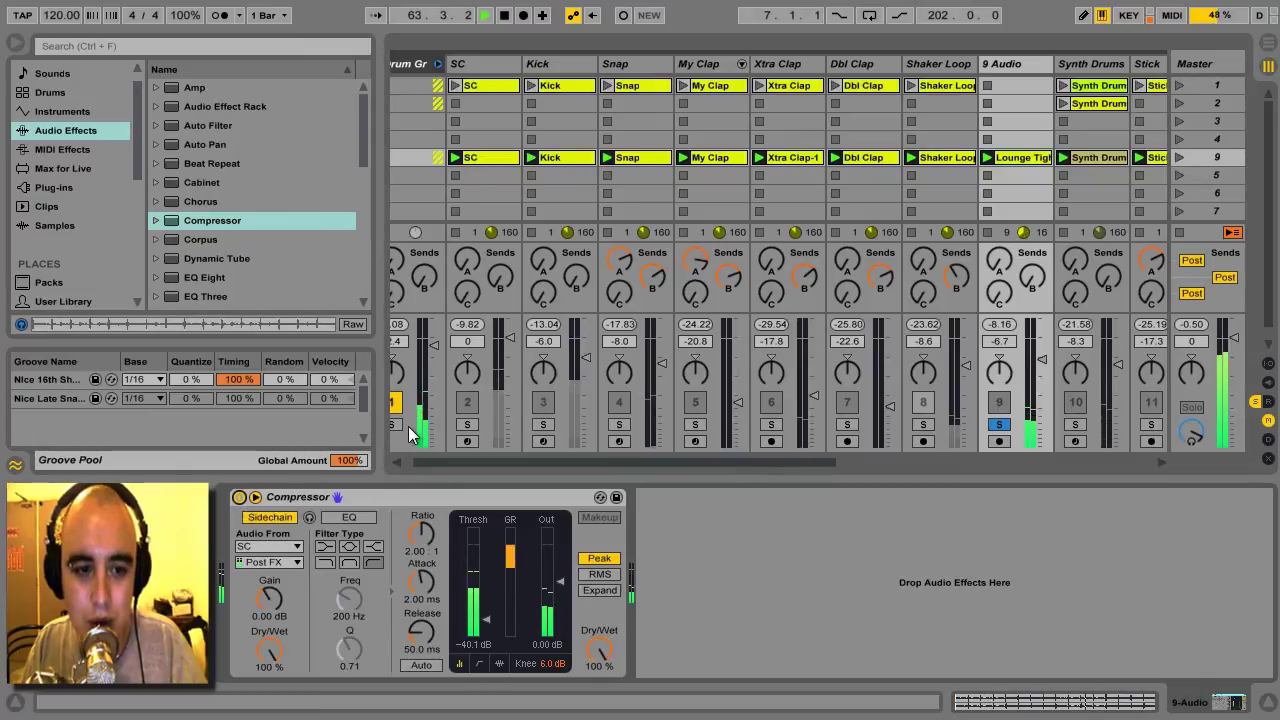
Step: Unsolo so all drum tracks play, and add EQ Eight after the Compressor
{"action": "left_click", "coordinate": [999, 402]}
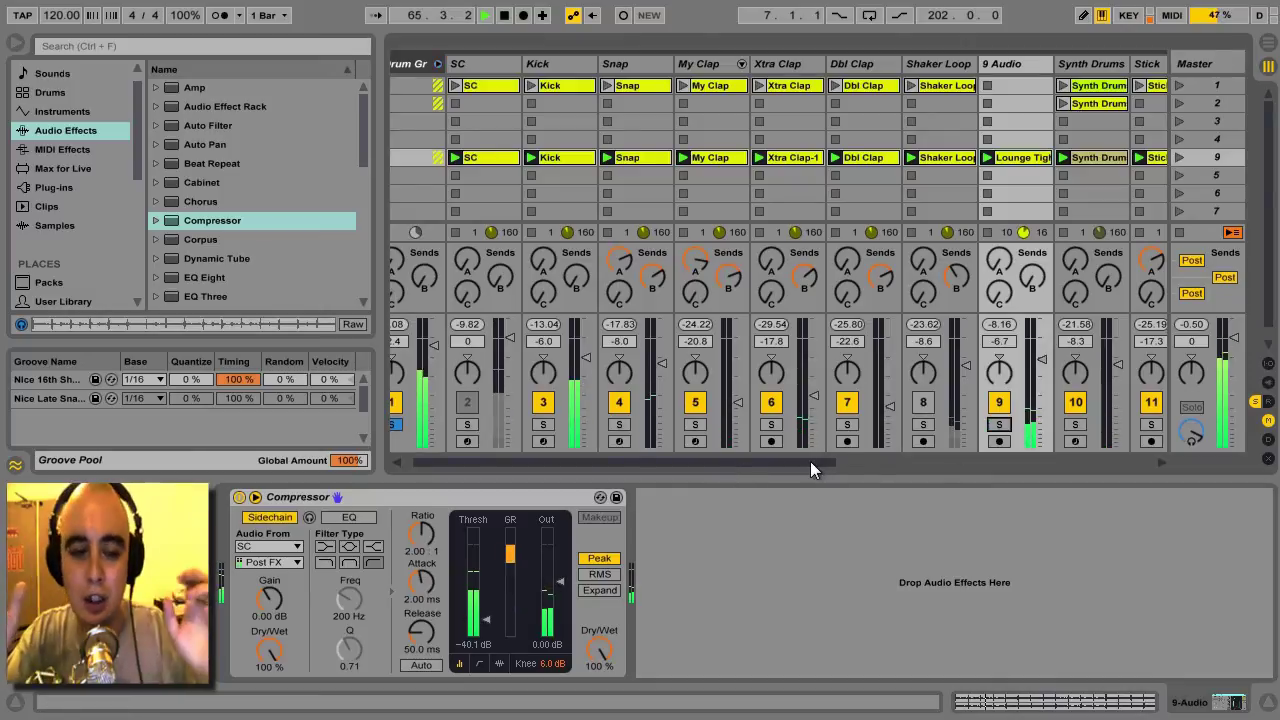
{"action": "left_click_drag", "start_coordinate": [810, 462], "coordinate": [853, 463]}
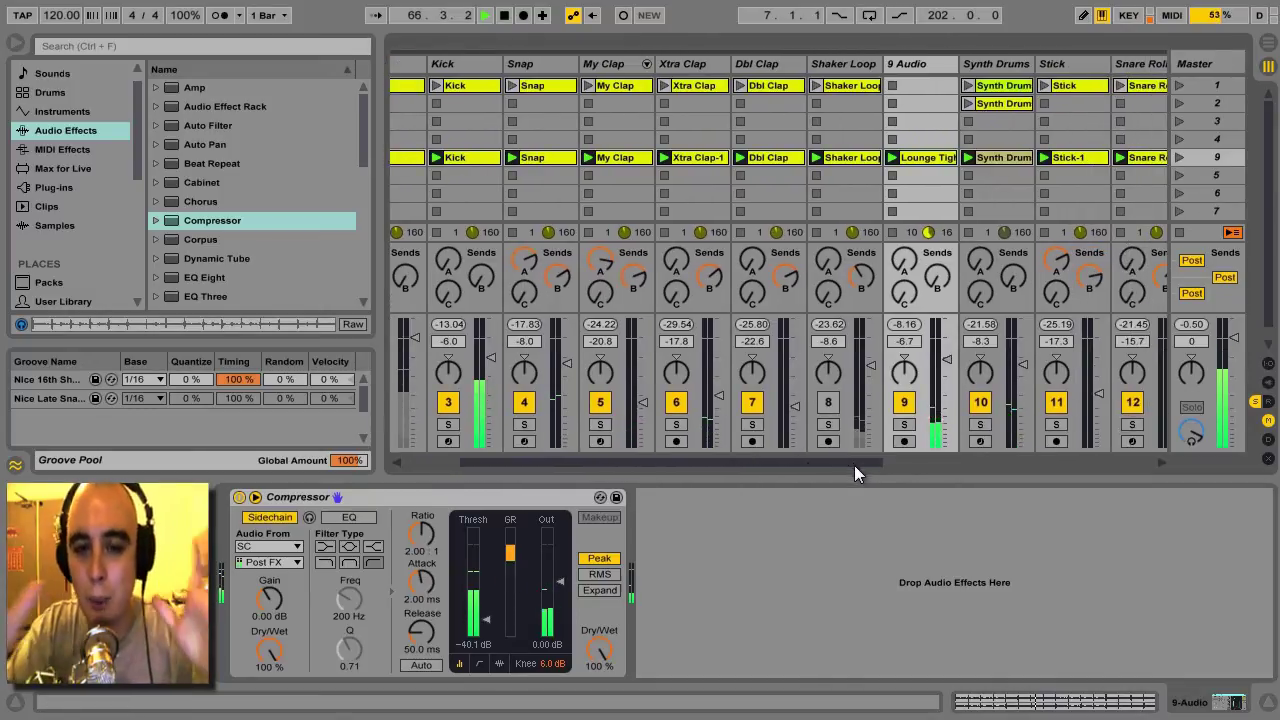
{"action": "left_click_drag", "start_coordinate": [207, 279], "coordinate": [682, 560]}
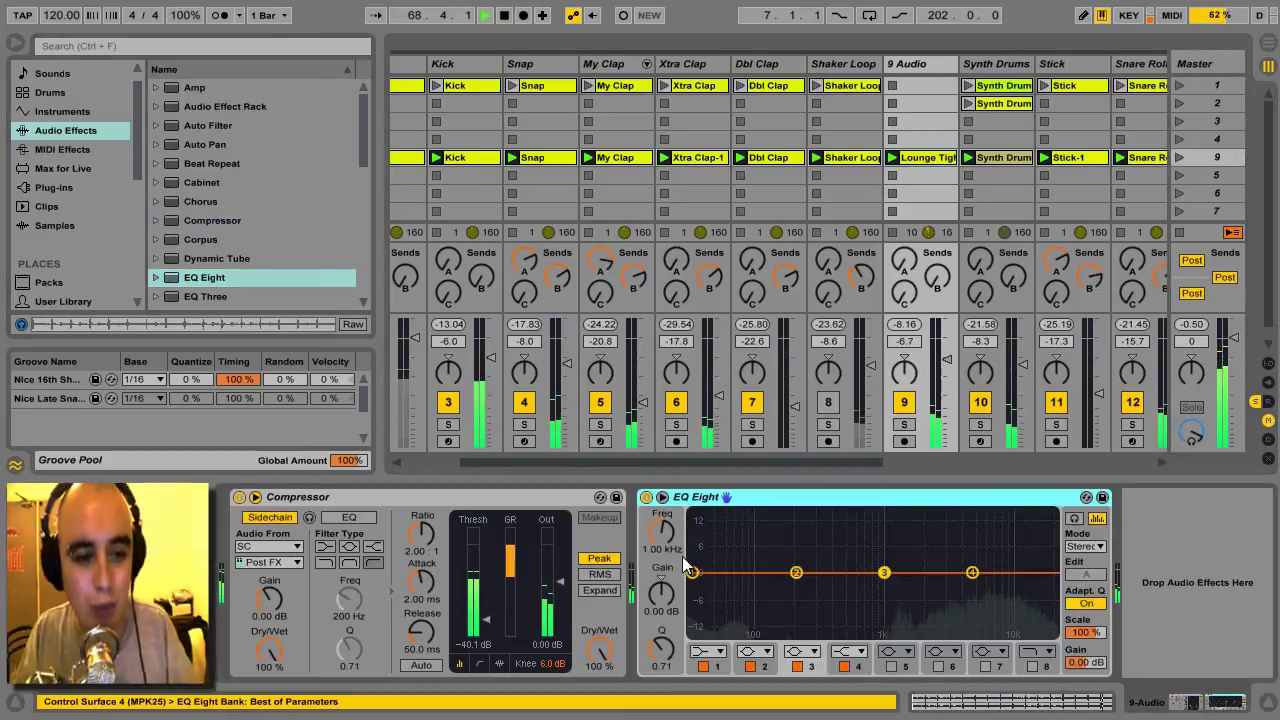
Step: Give EQ Eight a steep 1.30 kHz low cut and an 18 kHz high cut, then show the clip's sample details
{"action": "left_click", "coordinate": [662, 498]}
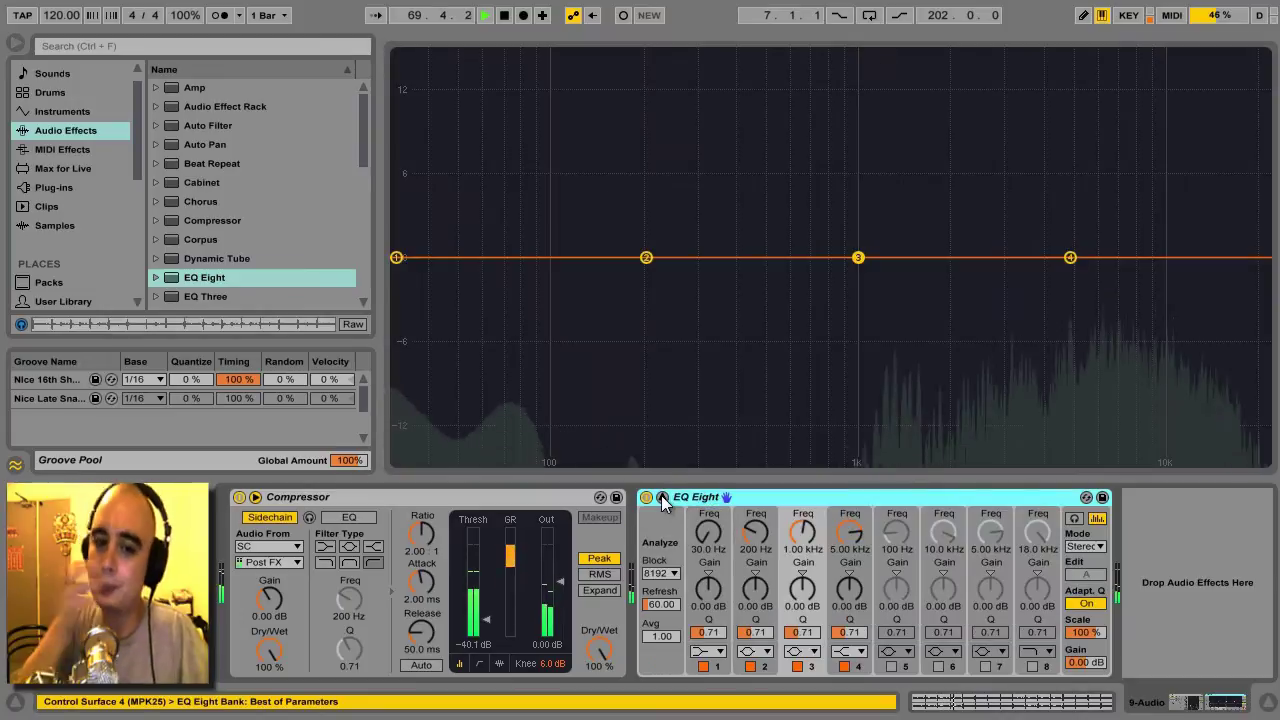
{"action": "left_click", "coordinate": [717, 654]}
{"action": "left_click", "coordinate": [710, 610]}
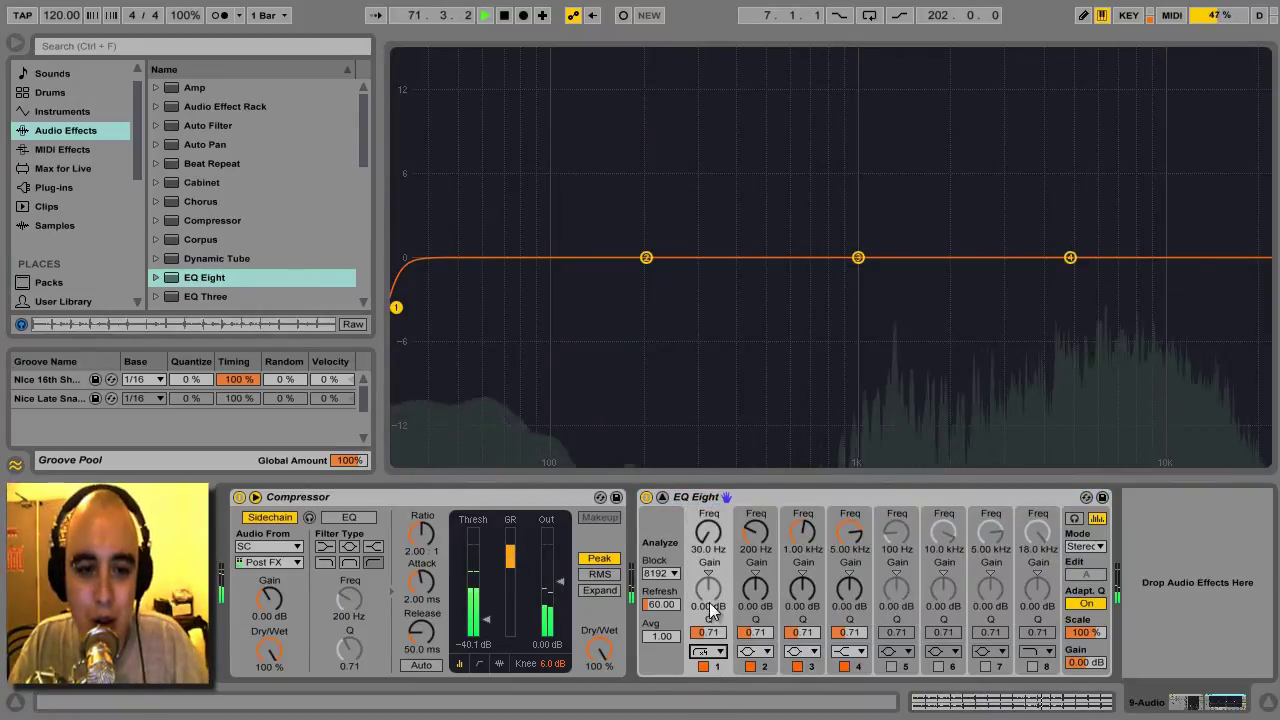
{"action": "left_click_drag", "start_coordinate": [710, 585], "coordinate": [713, 545]}
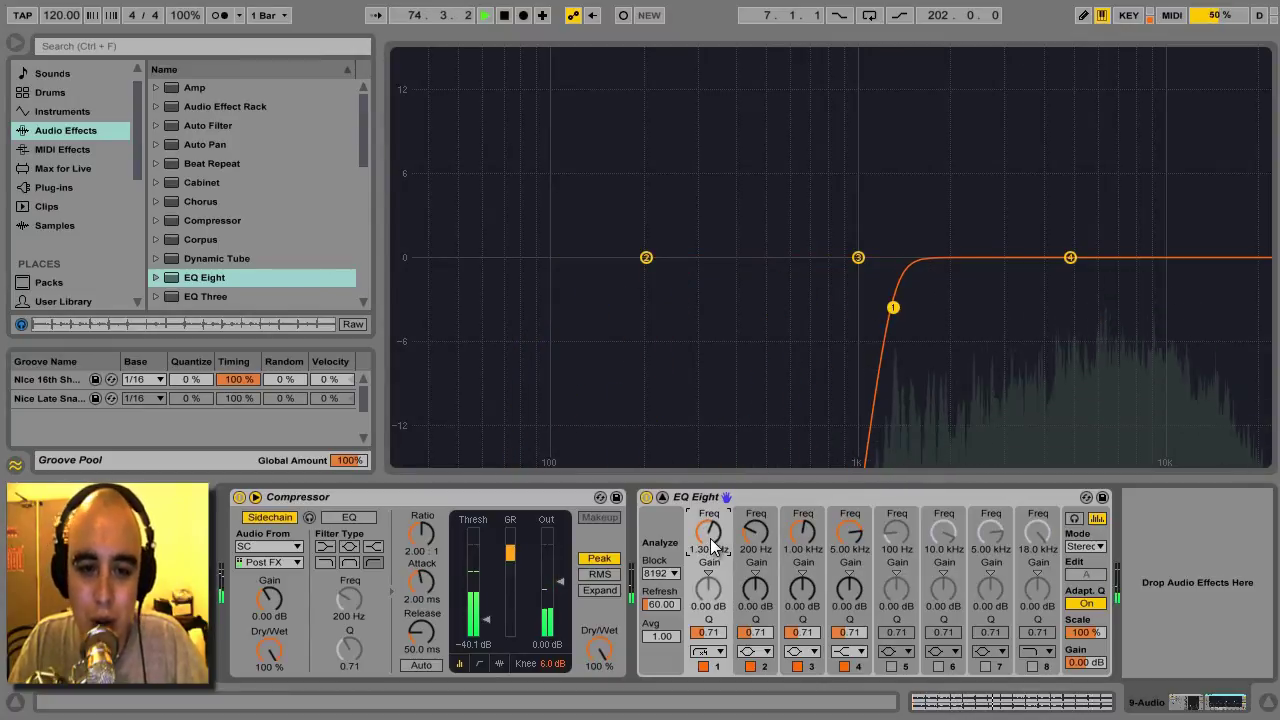
{"action": "left_click", "coordinate": [1032, 666]}
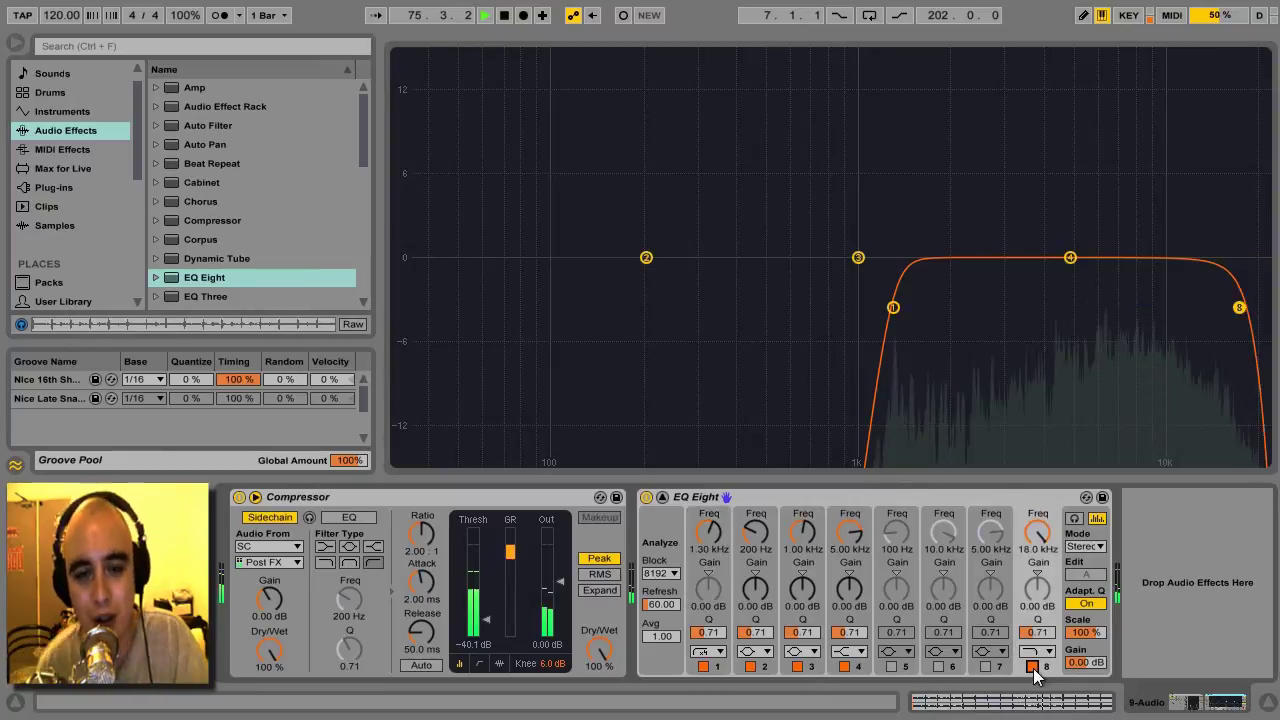
{"action": "left_click", "coordinate": [664, 500]}
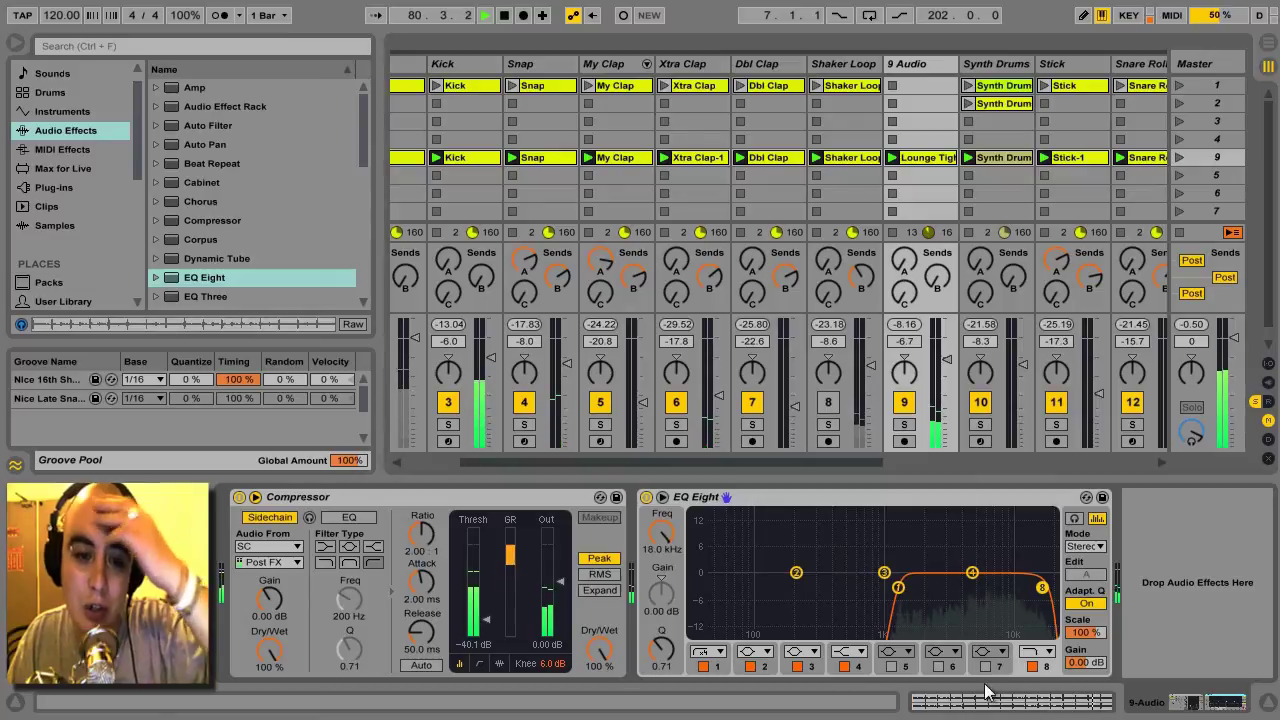
{"action": "key", "text": "shift+Tab"}
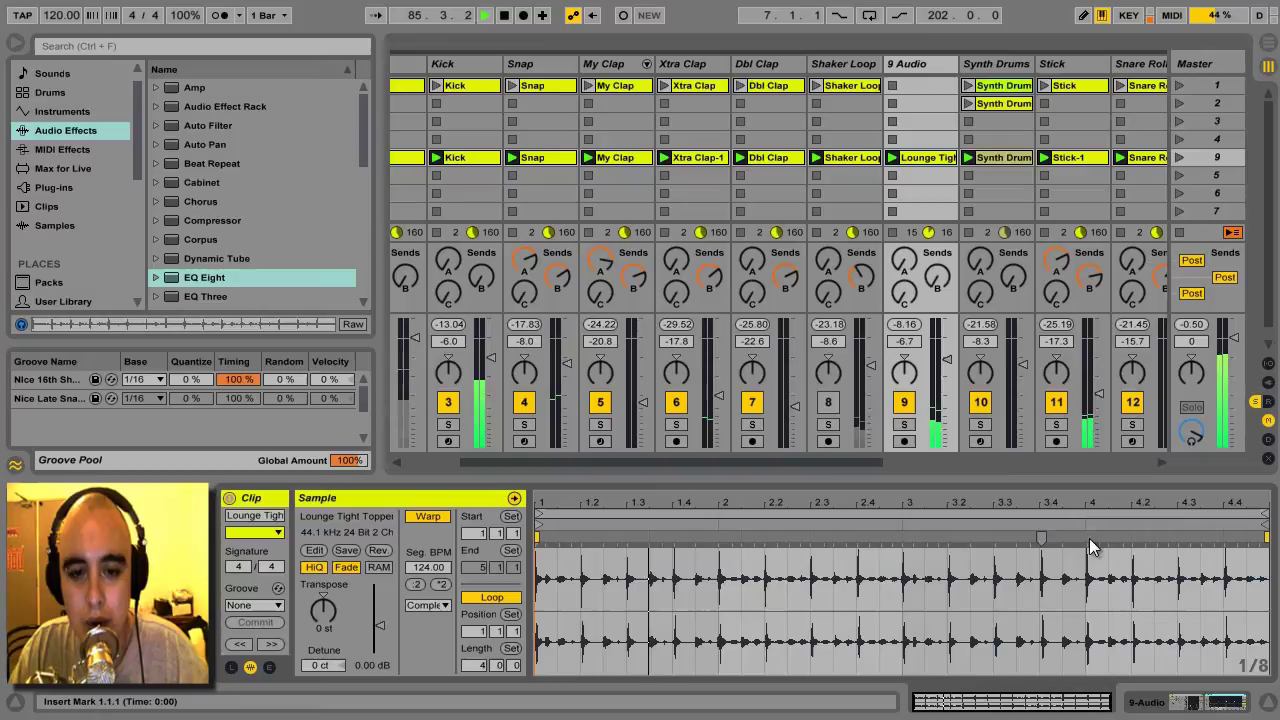
Step: Set the Lounge Tight clip's loop to run from bar 1 to 2.2, then stop playback
{"action": "left_click_drag", "start_coordinate": [1265, 515], "coordinate": [714, 524]}
{"action": "left_click", "coordinate": [780, 540]}
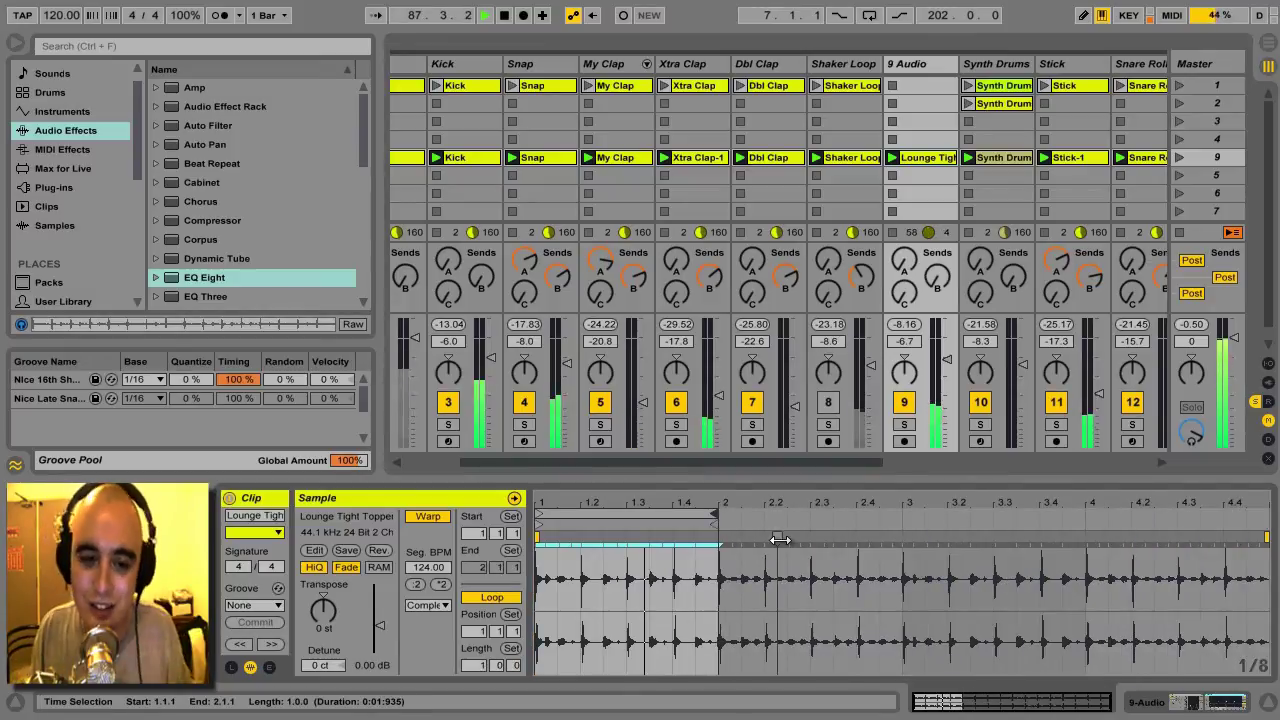
{"action": "left_click_drag", "start_coordinate": [630, 506], "coordinate": [629, 503]}
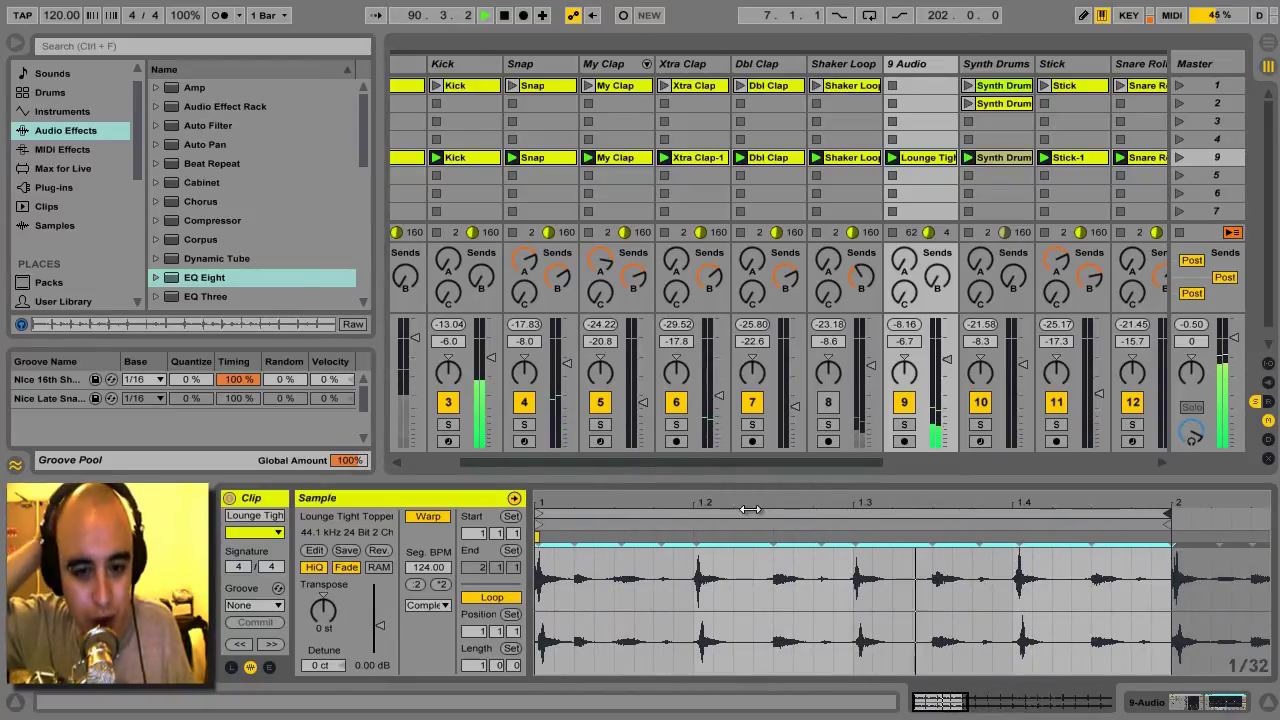
{"action": "left_click_drag", "start_coordinate": [762, 502], "coordinate": [762, 501]}
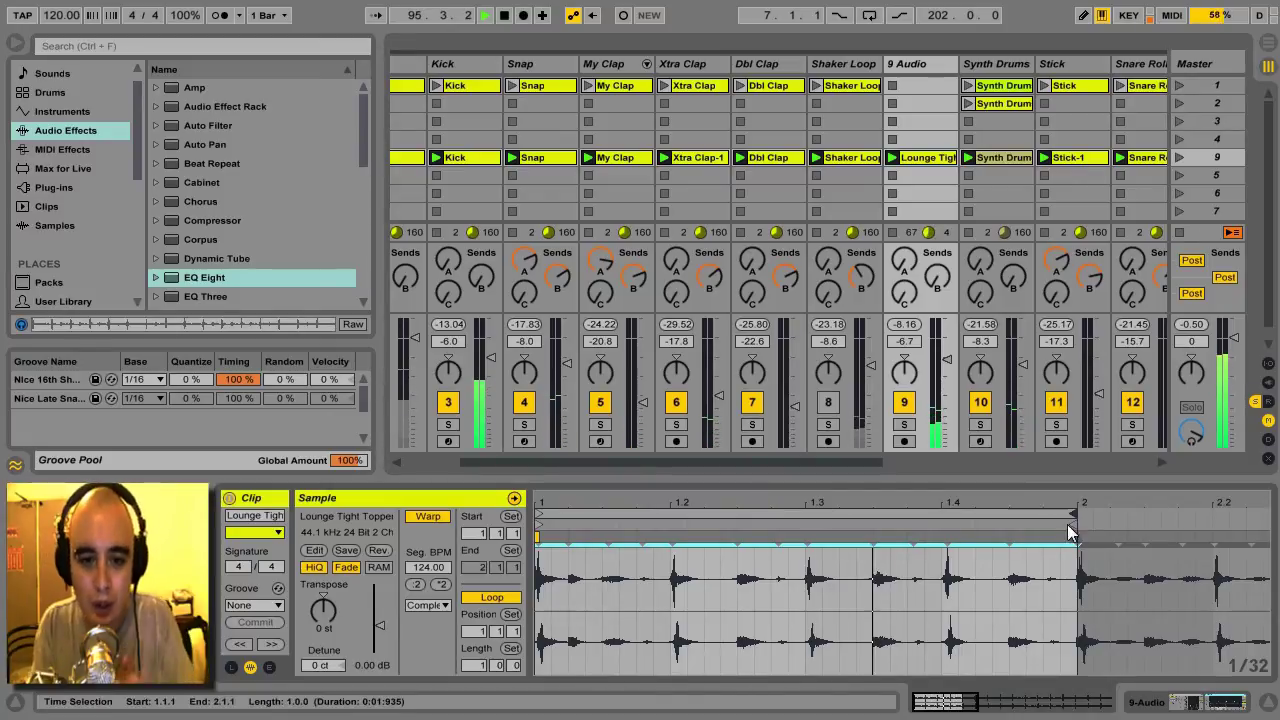
{"action": "left_click_drag", "start_coordinate": [1075, 514], "coordinate": [1208, 524]}
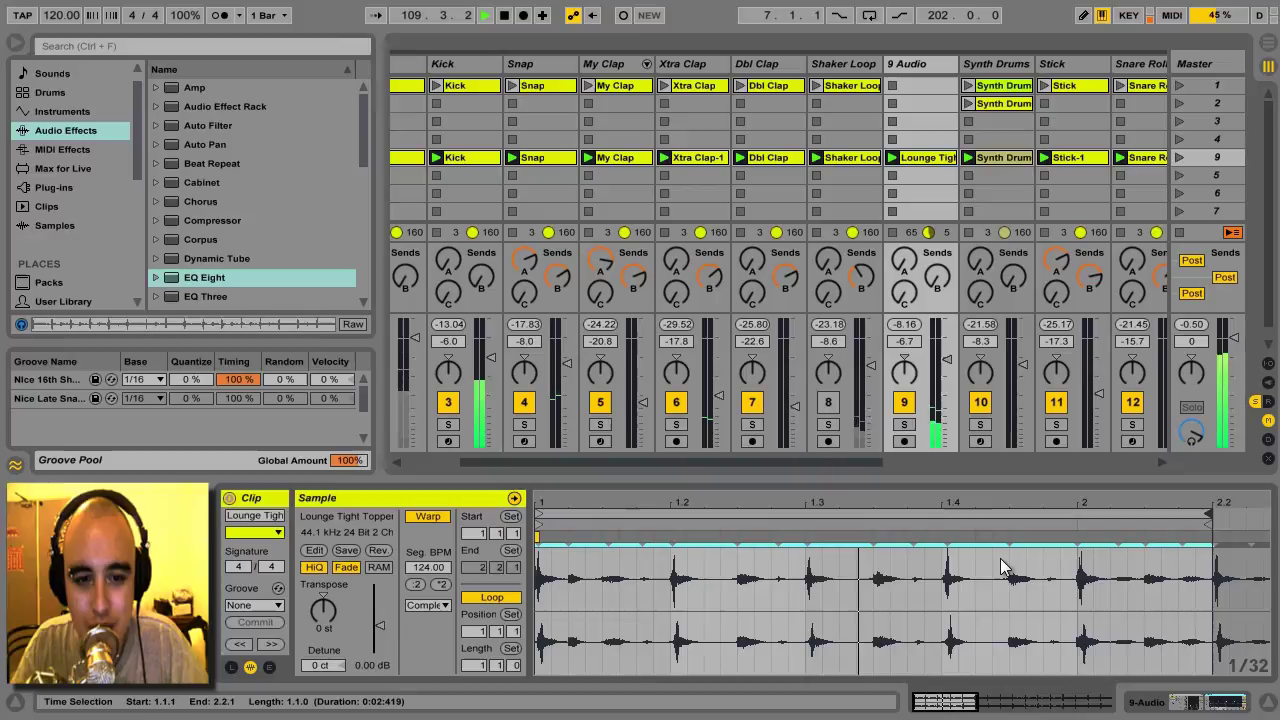
{"action": "key", "text": "space"}
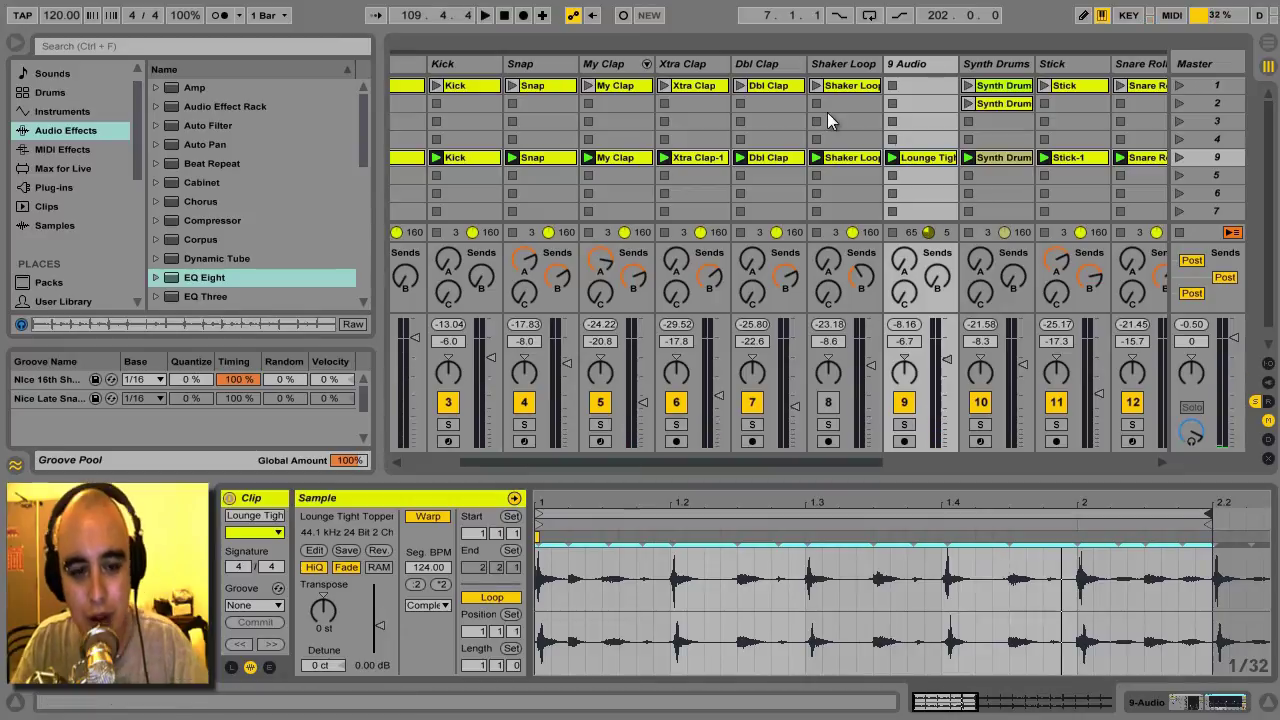
Step: Place the Lounge Tight clip on 9 Audio at bars 89–97, consolidate it into Lounge Tight Topper_wav-2, and loop it
{"action": "key", "text": "Tab"}
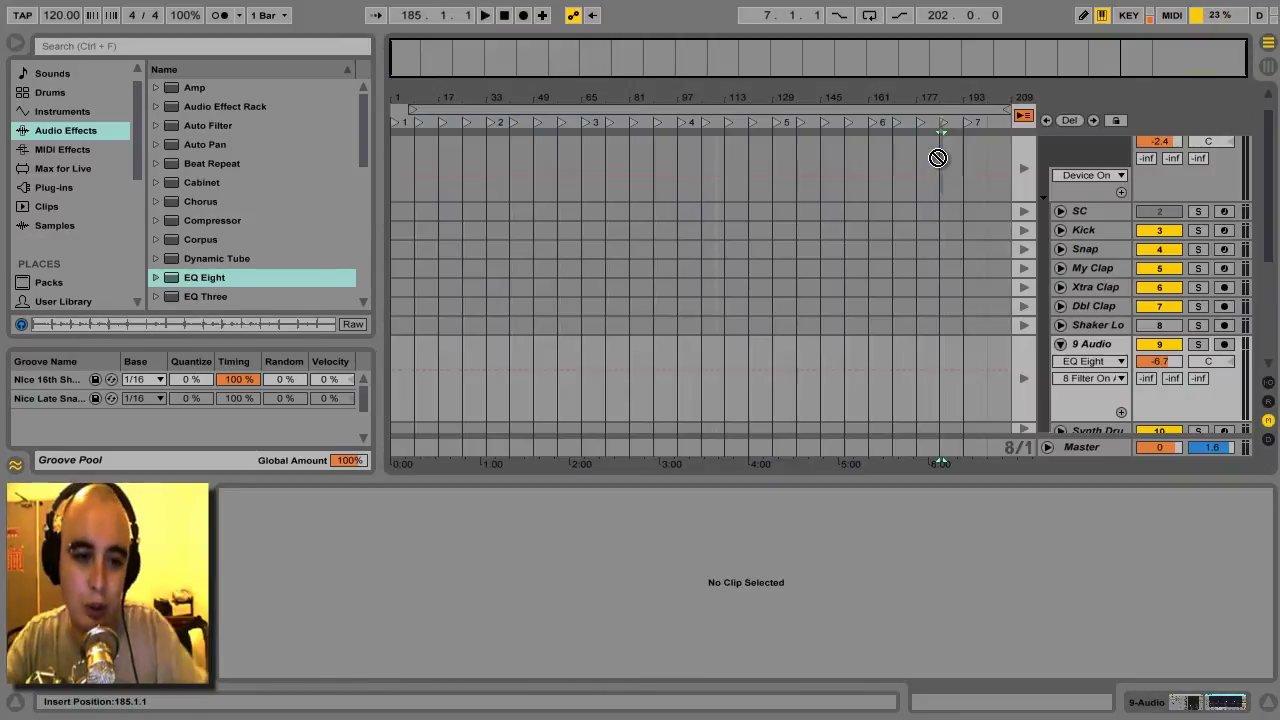
{"action": "left_click_drag", "start_coordinate": [665, 337], "coordinate": [658, 364]}
{"action": "left_click_drag", "start_coordinate": [668, 103], "coordinate": [671, 106]}
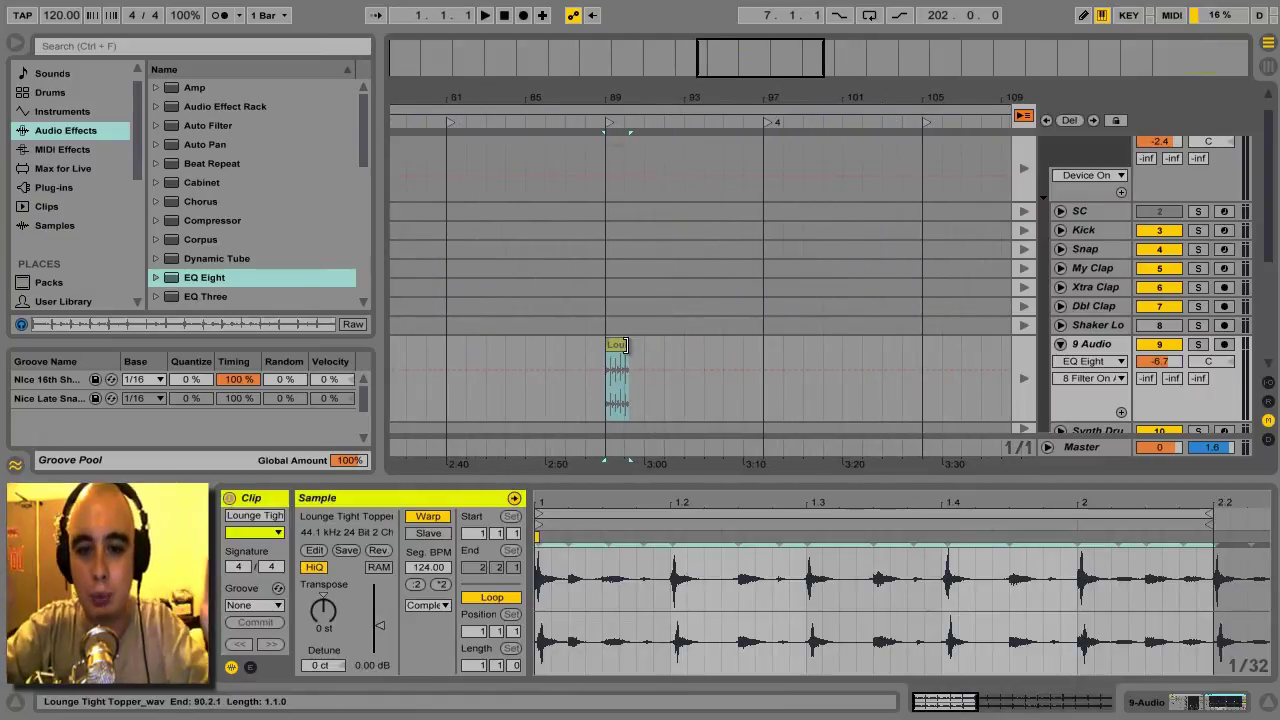
{"action": "left_click_drag", "start_coordinate": [628, 351], "coordinate": [660, 393]}
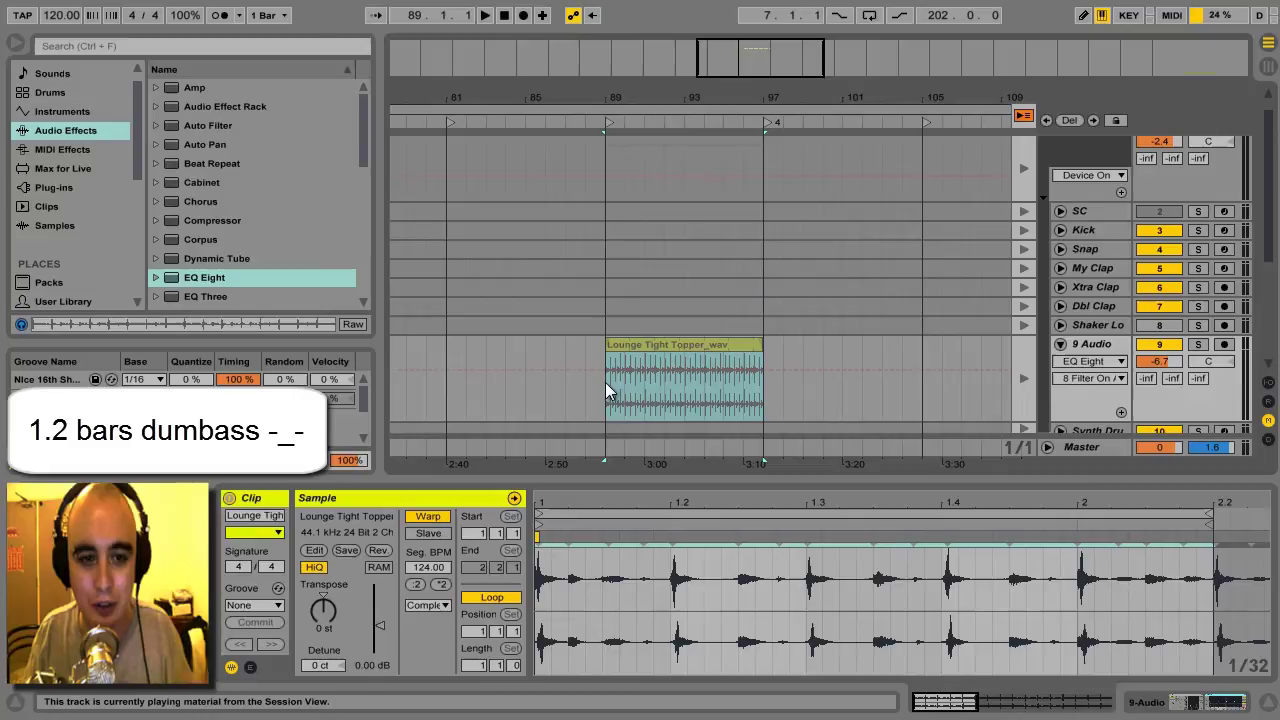
{"action": "key", "text": "ctrl+j"}
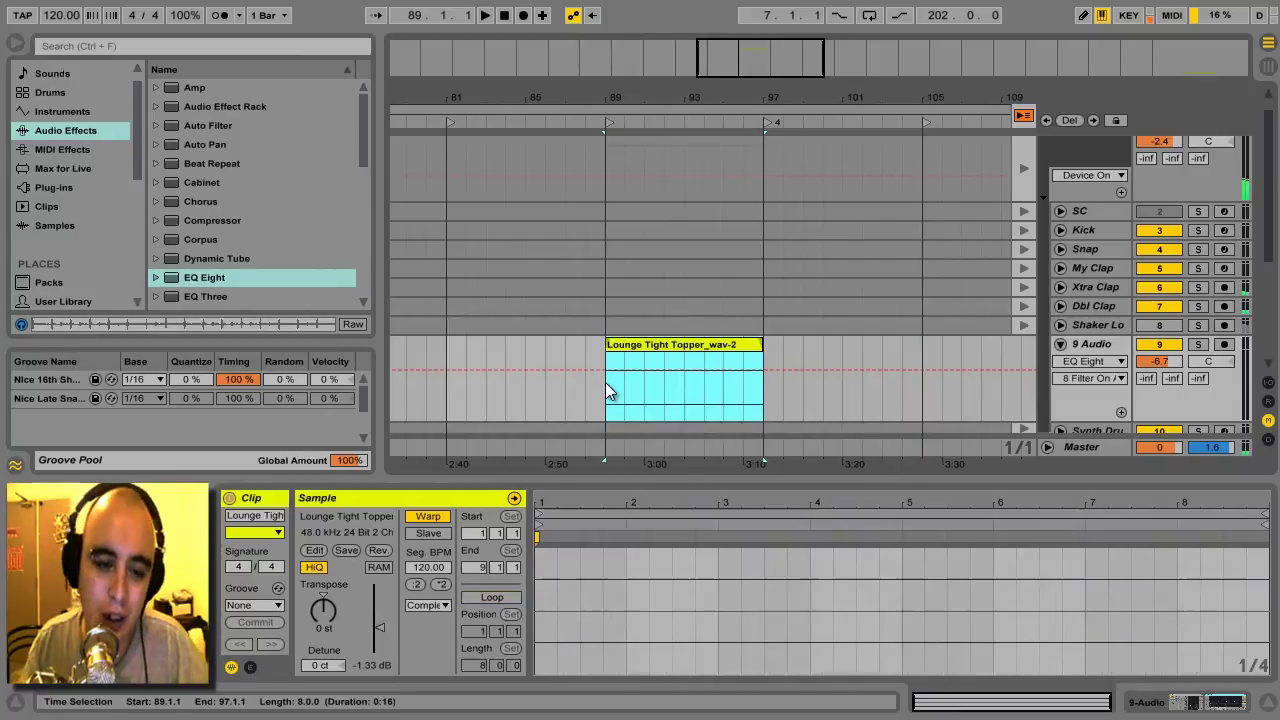
{"action": "left_click", "coordinate": [672, 350]}
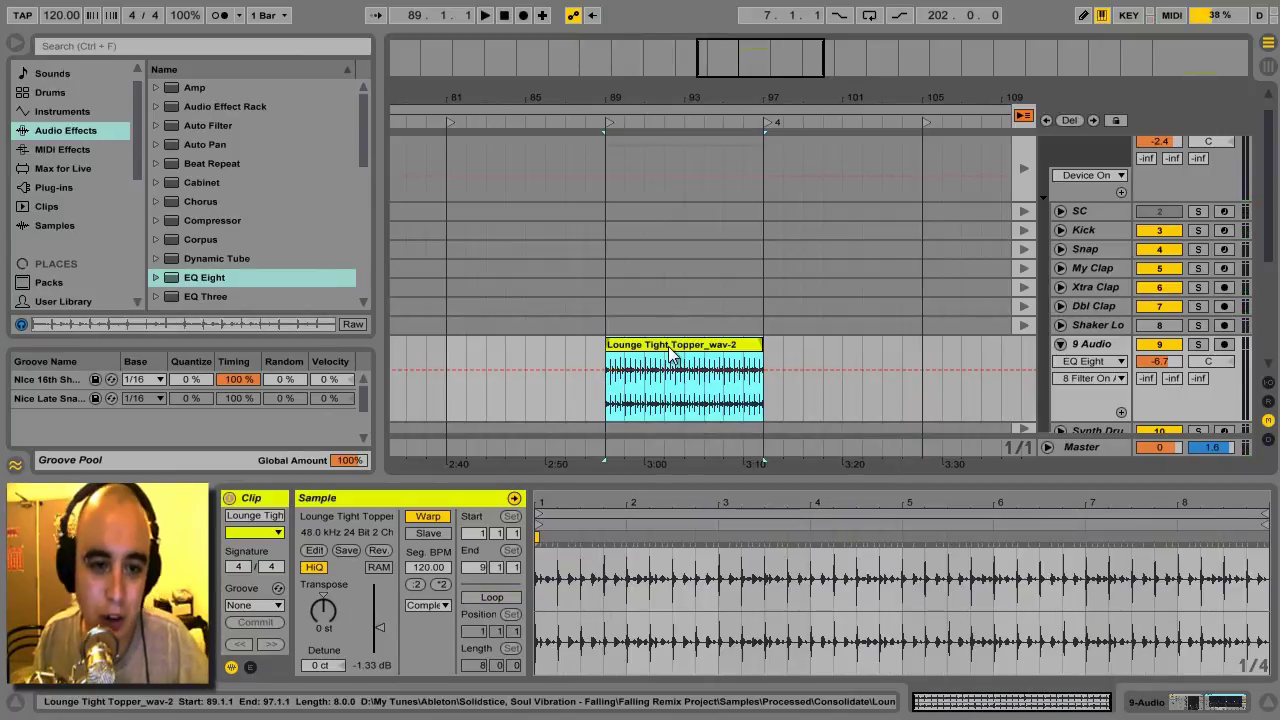
{"action": "left_click", "coordinate": [505, 599]}
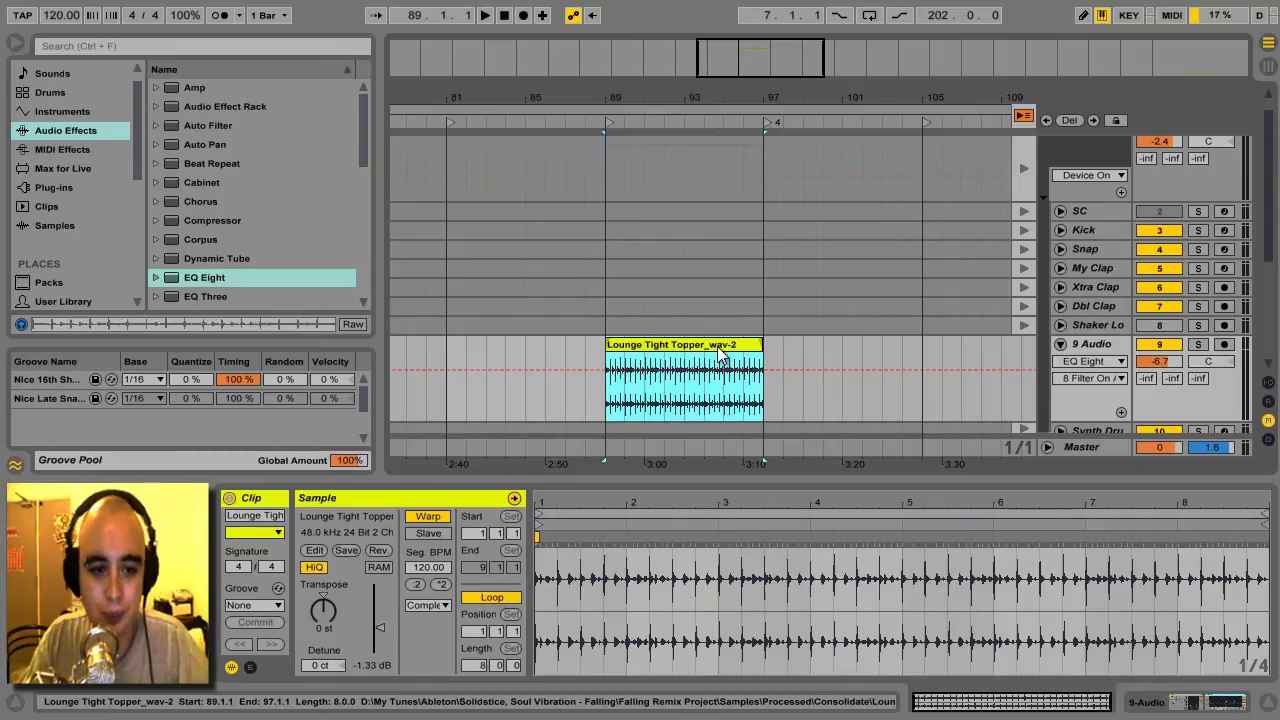
Step: Move the original Lounge Tight clip to row 4, colour it orange, and show the scene 9 clip's waveform
{"action": "key", "text": "Tab"}
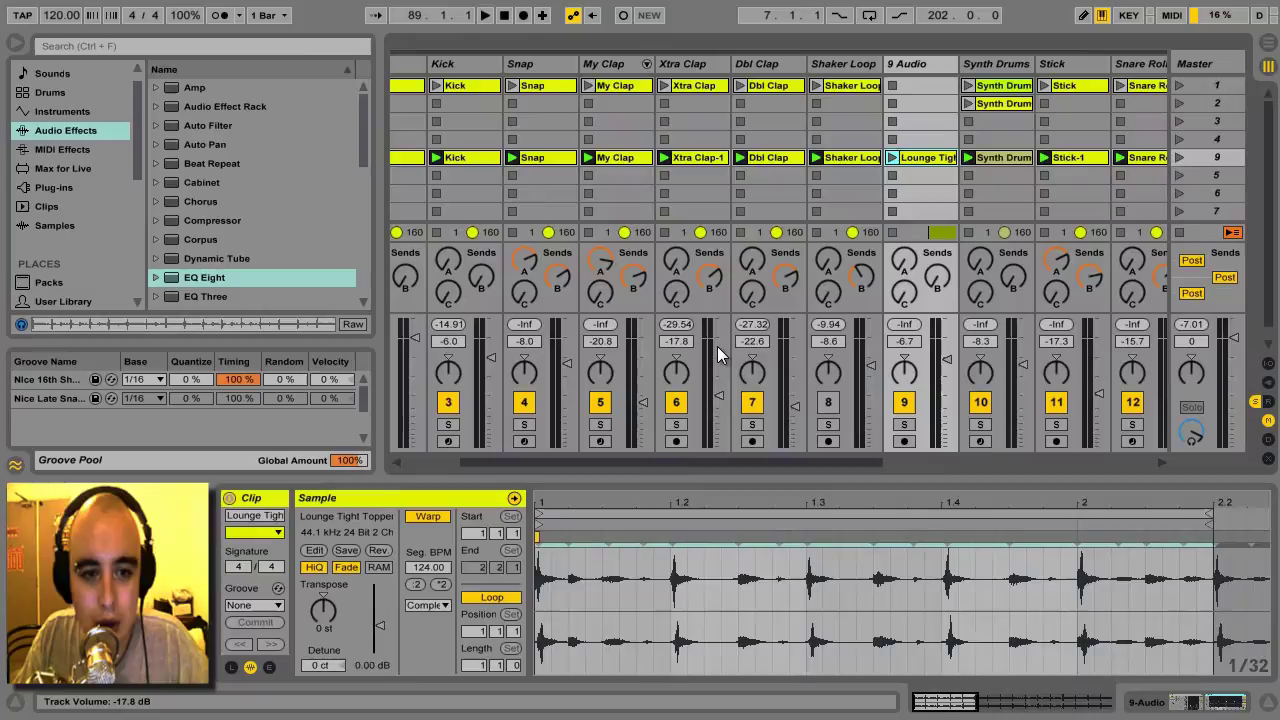
{"action": "left_click_drag", "start_coordinate": [929, 160], "coordinate": [937, 148]}
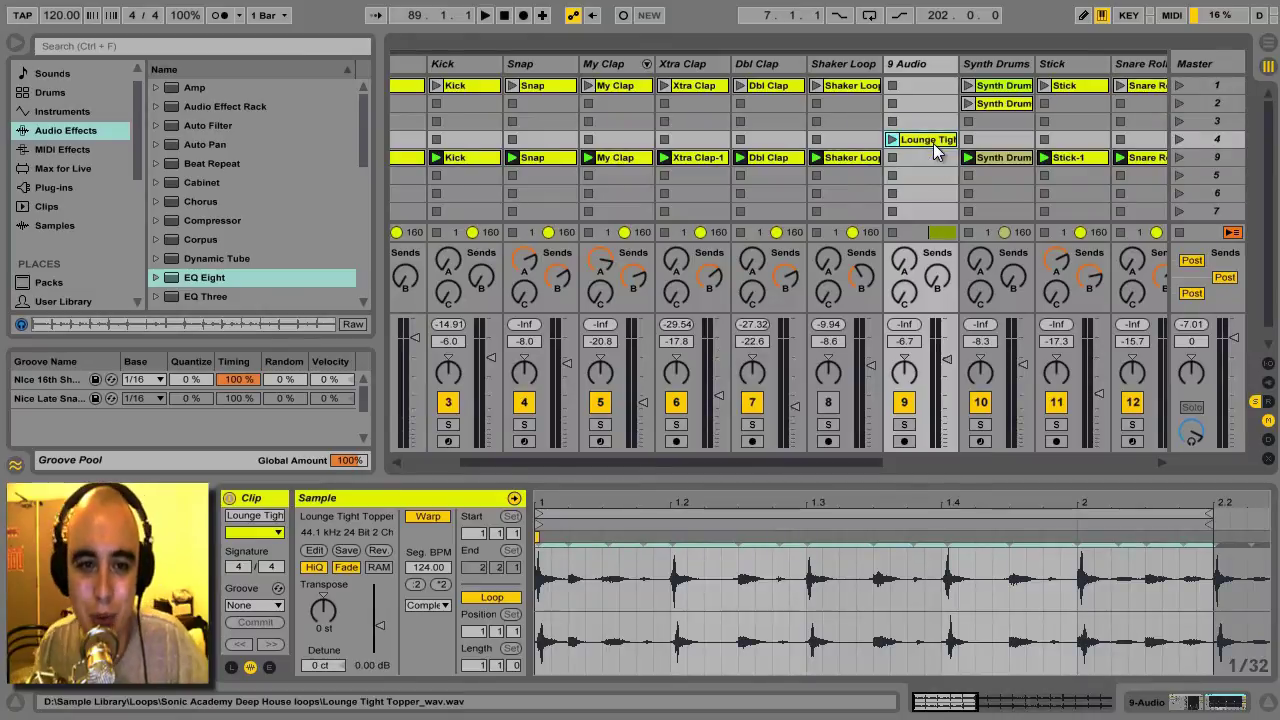
{"action": "key", "text": "Tab"}
{"action": "key", "text": "Tab"}
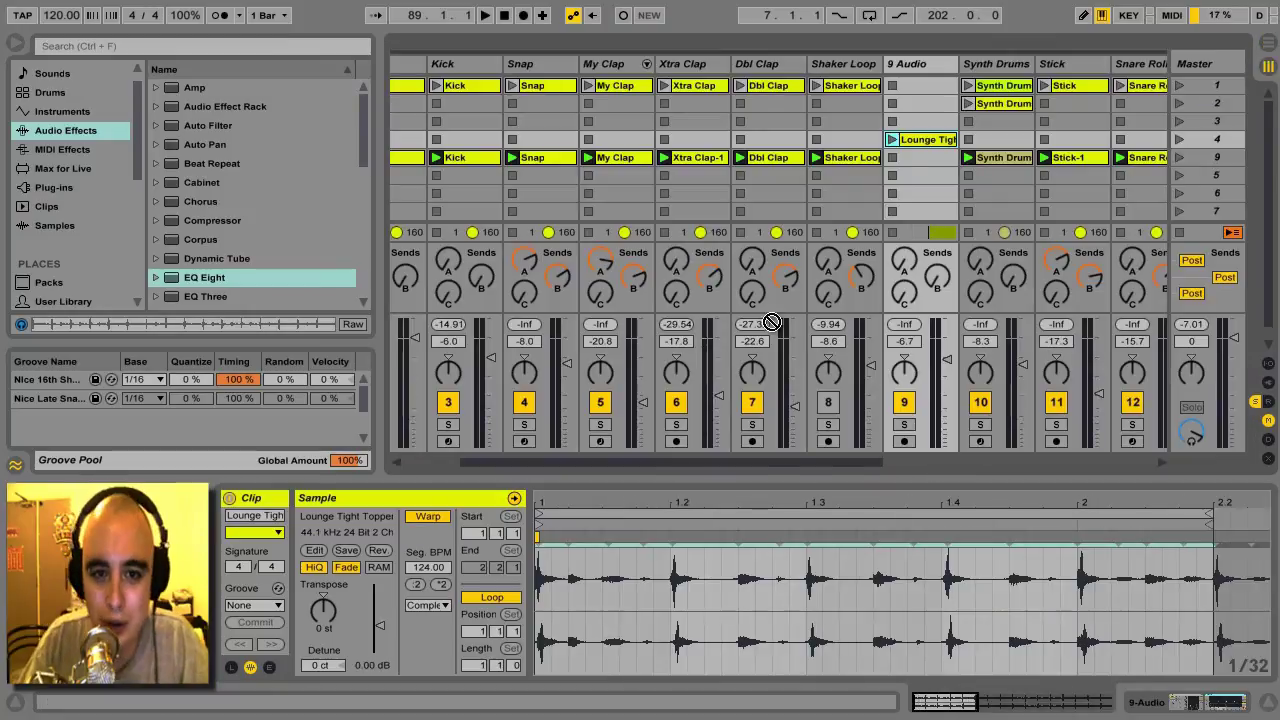
{"action": "left_click", "coordinate": [916, 161]}
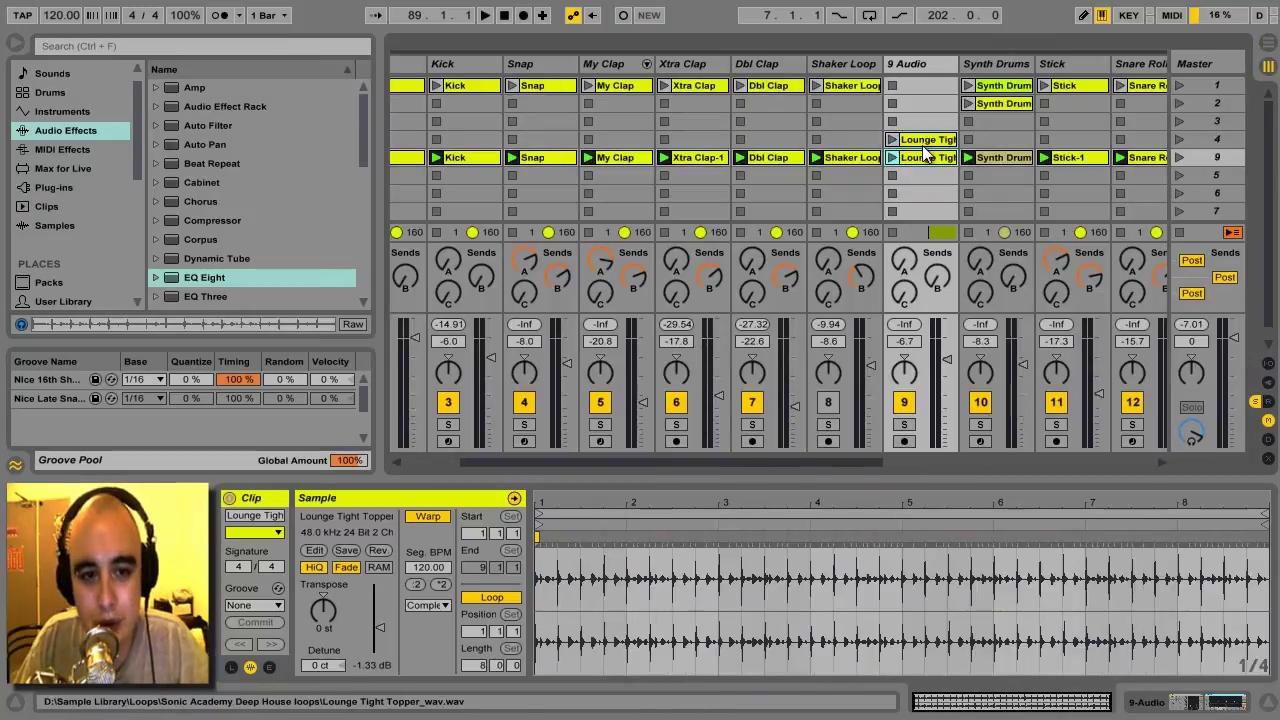
{"action": "right_click", "coordinate": [922, 143]}
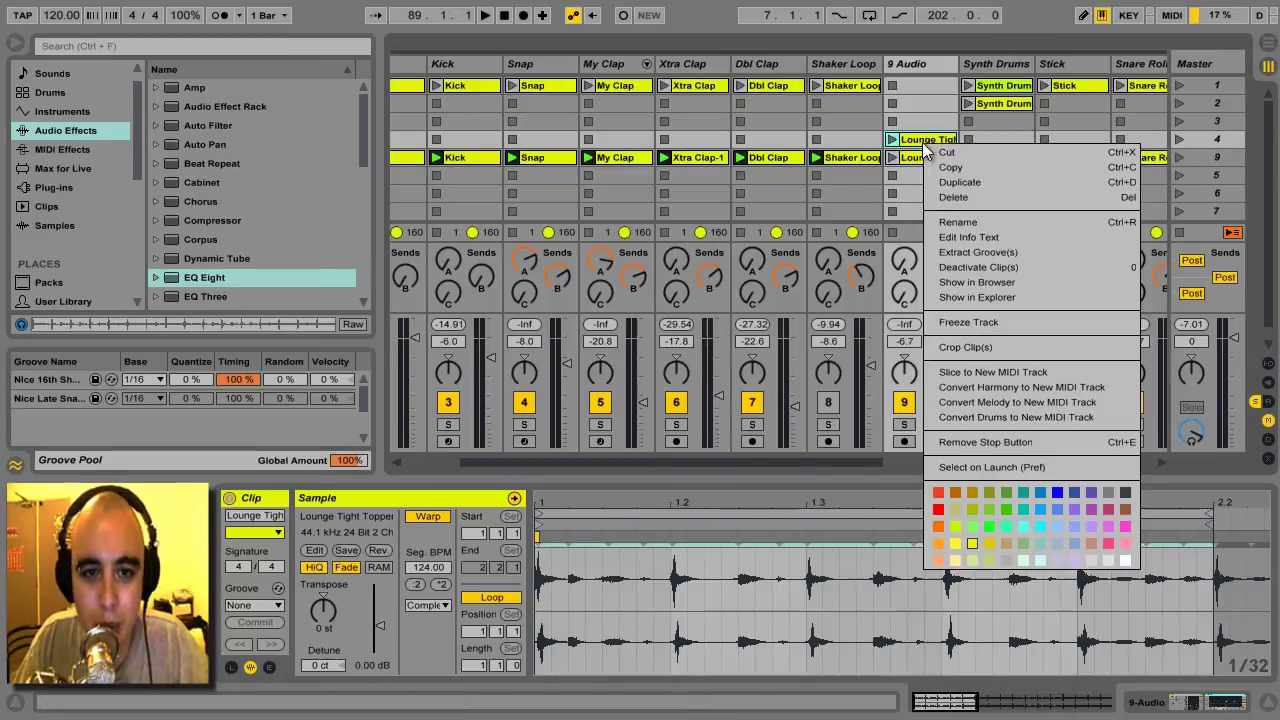
{"action": "left_click", "coordinate": [956, 494]}
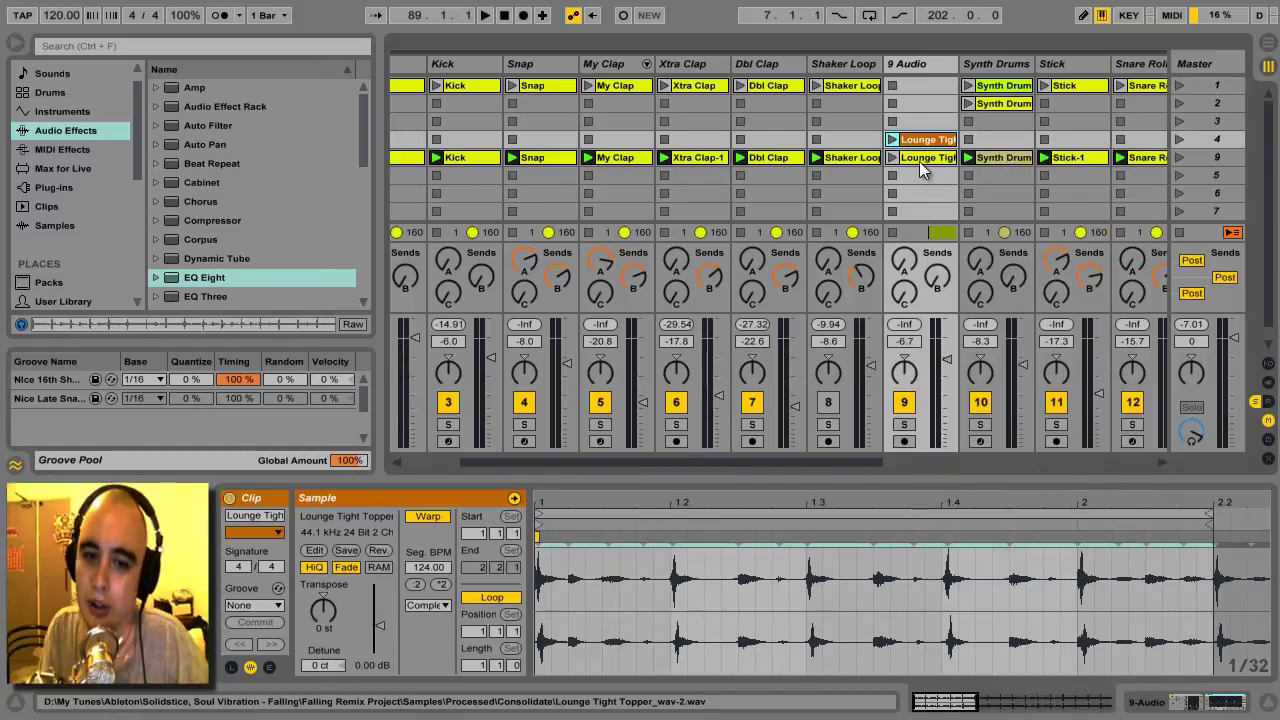
{"action": "left_click", "coordinate": [919, 161]}
{"action": "left_click_drag", "start_coordinate": [638, 508], "coordinate": [643, 506]}
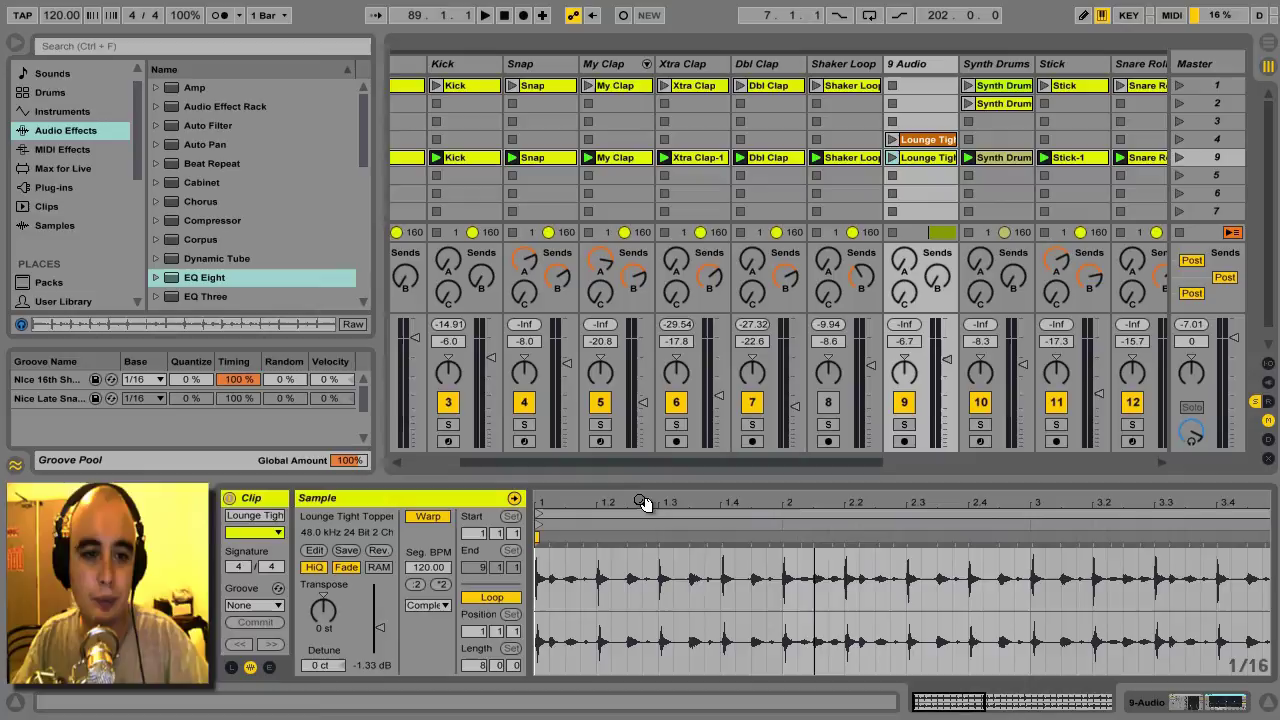
Step: Enlarge the waveform, inspect slices at beats 2, 3.2 and 4.3, then zoom out to bars 1–8
{"action": "left_click_drag", "start_coordinate": [751, 482], "coordinate": [800, 286]}
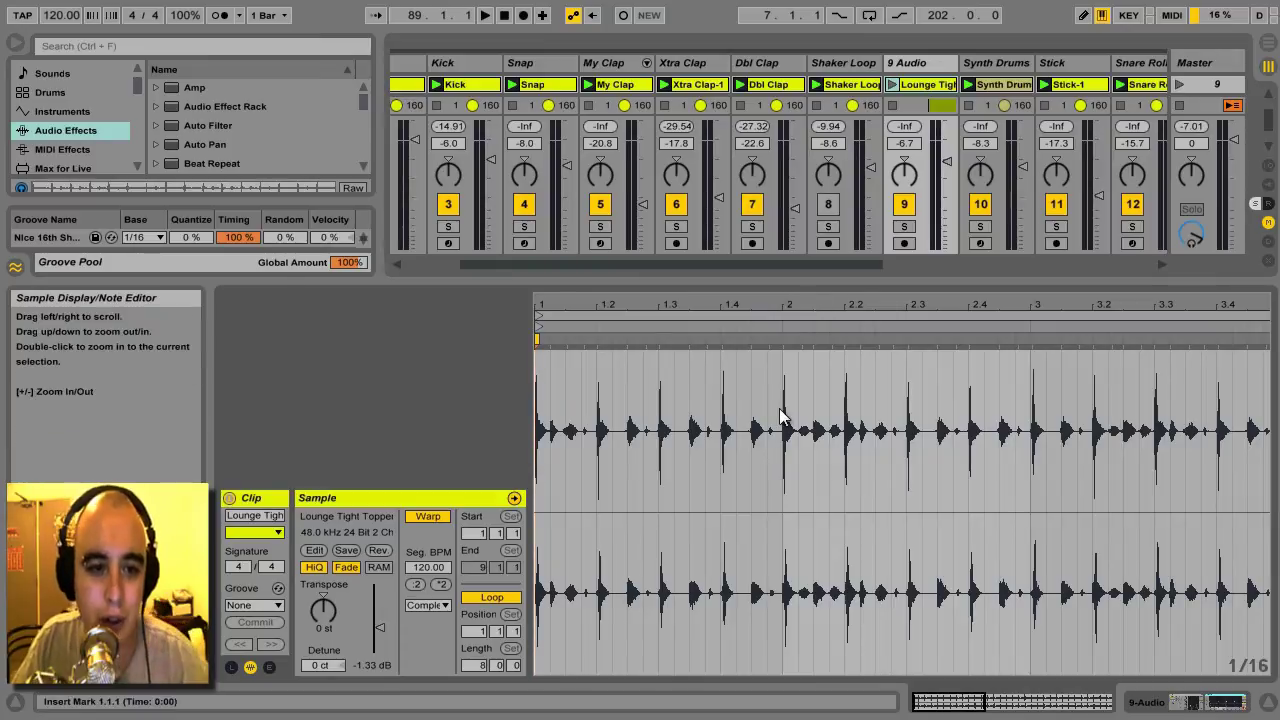
{"action": "left_click_drag", "start_coordinate": [783, 493], "coordinate": [843, 492]}
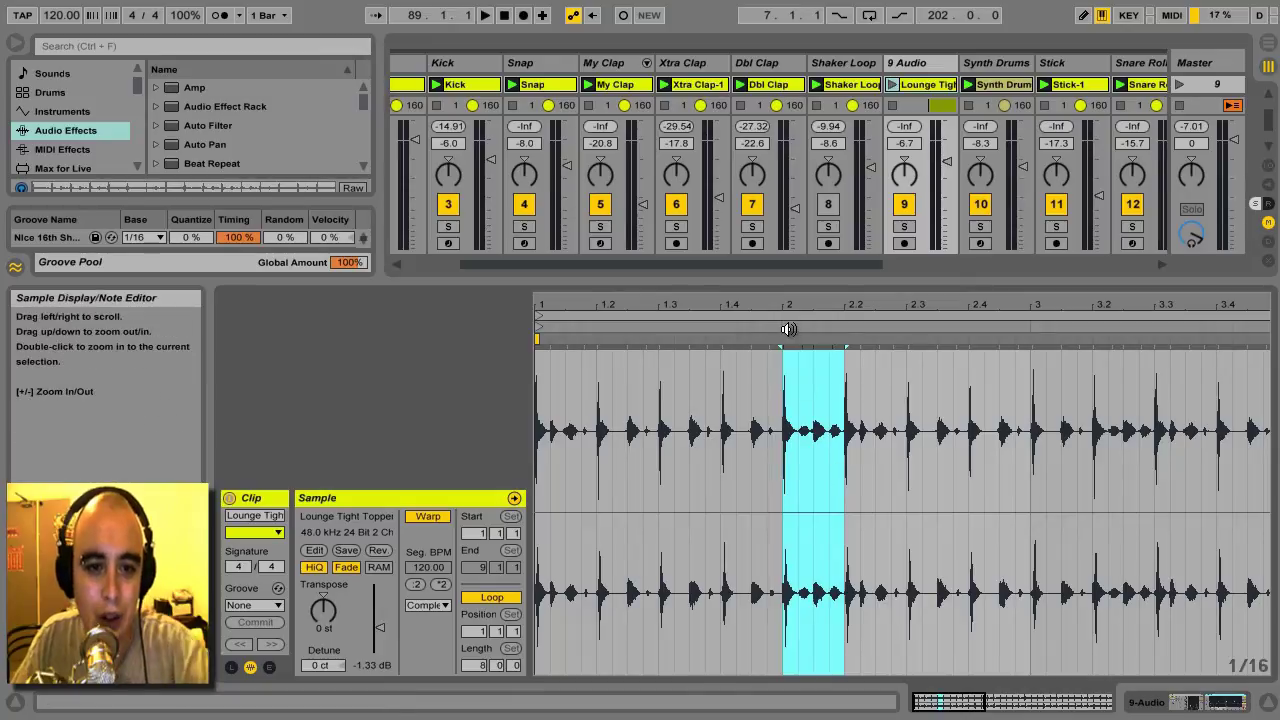
{"action": "left_click", "coordinate": [1093, 483]}
{"action": "left_click_drag", "start_coordinate": [1111, 481], "coordinate": [1157, 486]}
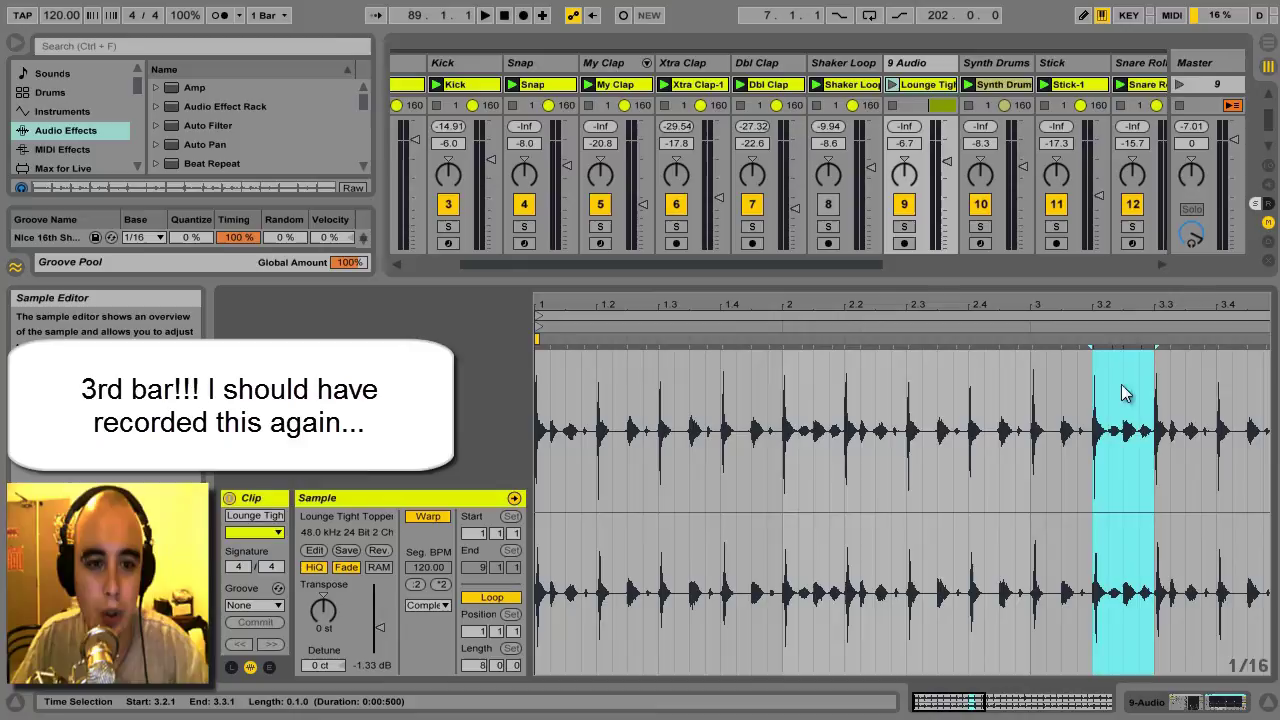
{"action": "mouse_move", "coordinate": [1123, 300]}
{"action": "left_mouse_down"}
{"action": "mouse_move", "coordinate": [1134, 297]}
{"action": "mouse_move", "coordinate": [1120, 300]}
{"action": "left_mouse_up"}
{"action": "left_click_drag", "start_coordinate": [1102, 479], "coordinate": [1166, 478]}
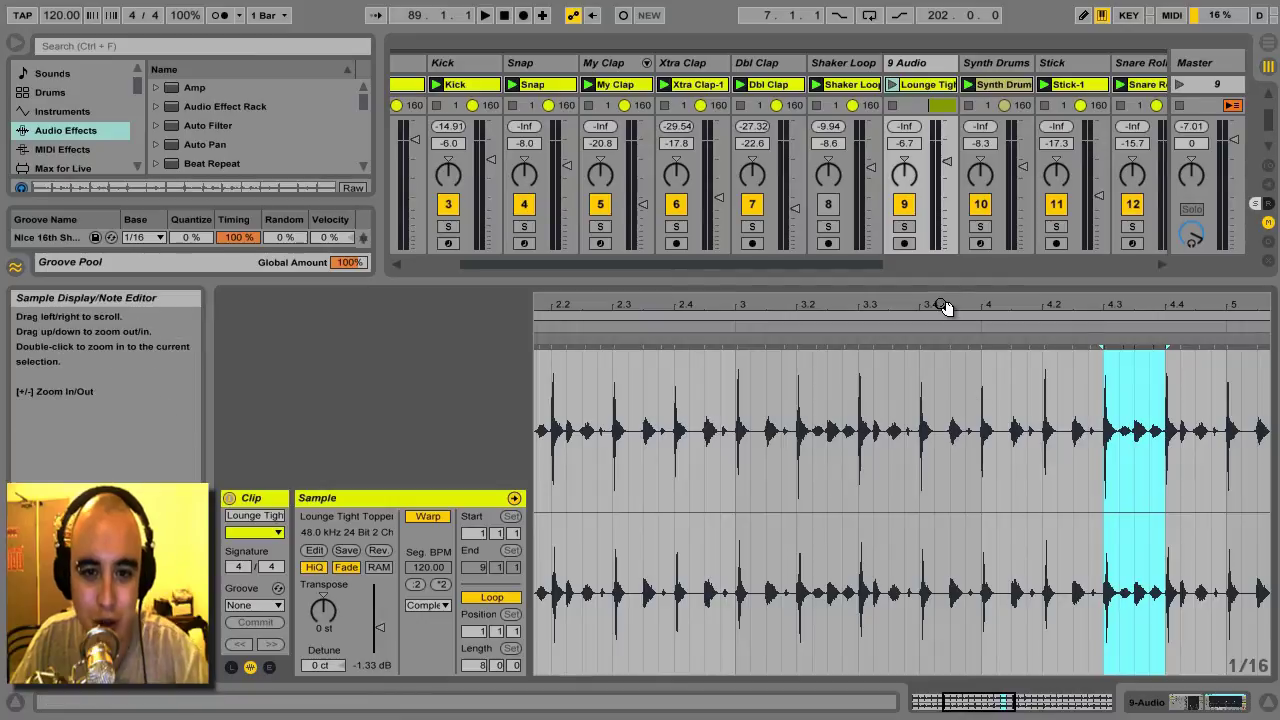
{"action": "mouse_move", "coordinate": [943, 306]}
{"action": "left_mouse_down"}
{"action": "mouse_move", "coordinate": [900, 305]}
{"action": "mouse_move", "coordinate": [887, 487]}
{"action": "left_mouse_up"}
{"action": "left_click", "coordinate": [902, 352]}
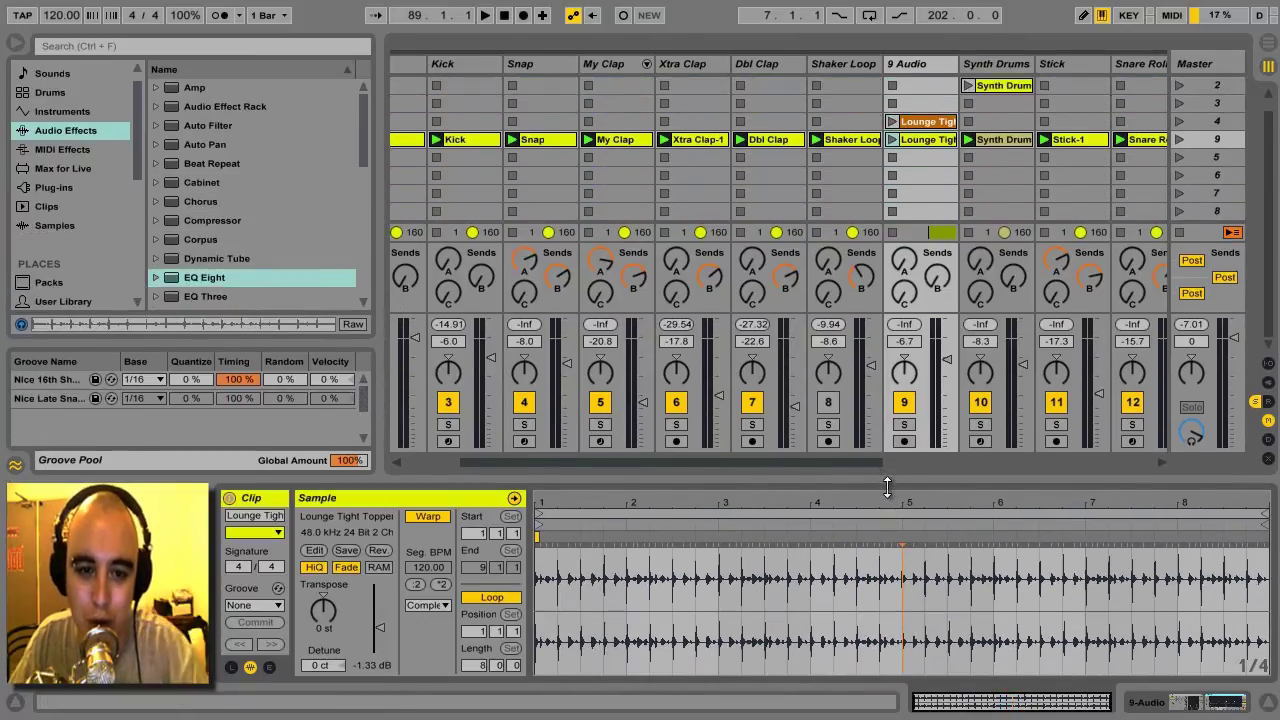
Step: Launch scene 9, select beats at 4.4 and 6.1 in the waveform, then show the Compressor and EQ Eight devices
{"action": "left_click", "coordinate": [1175, 139]}
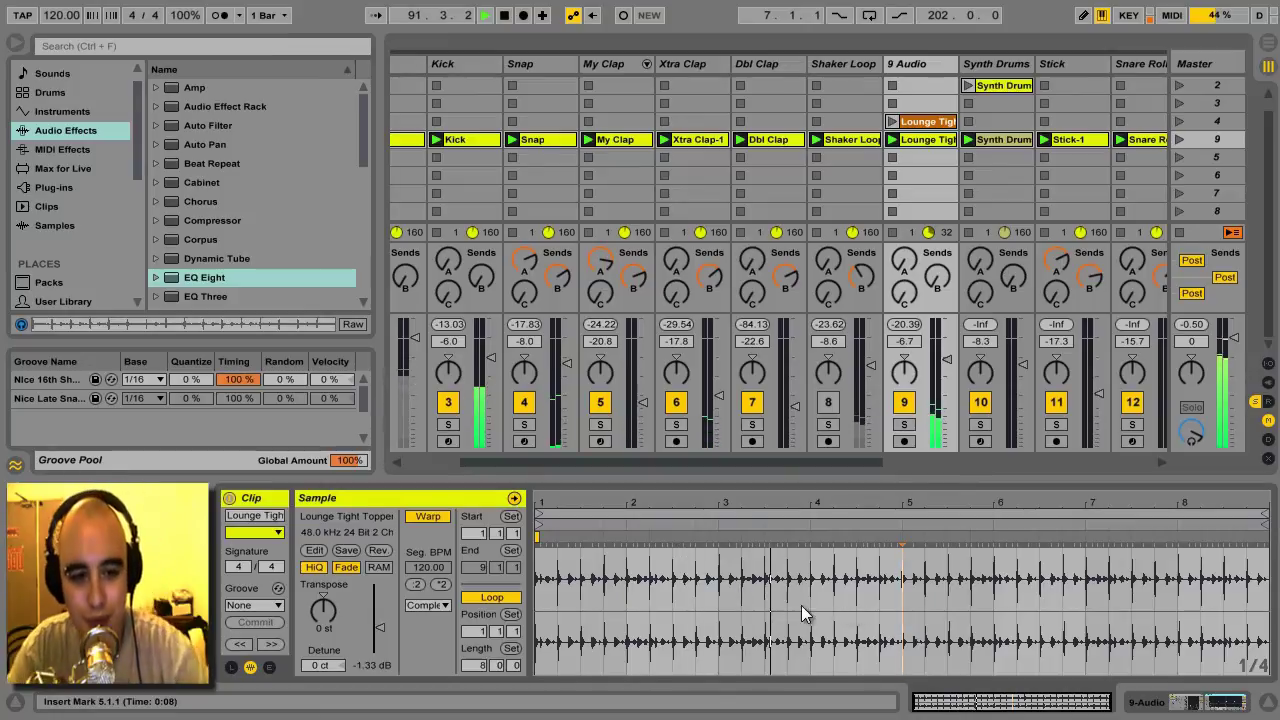
{"action": "left_click", "coordinate": [898, 591]}
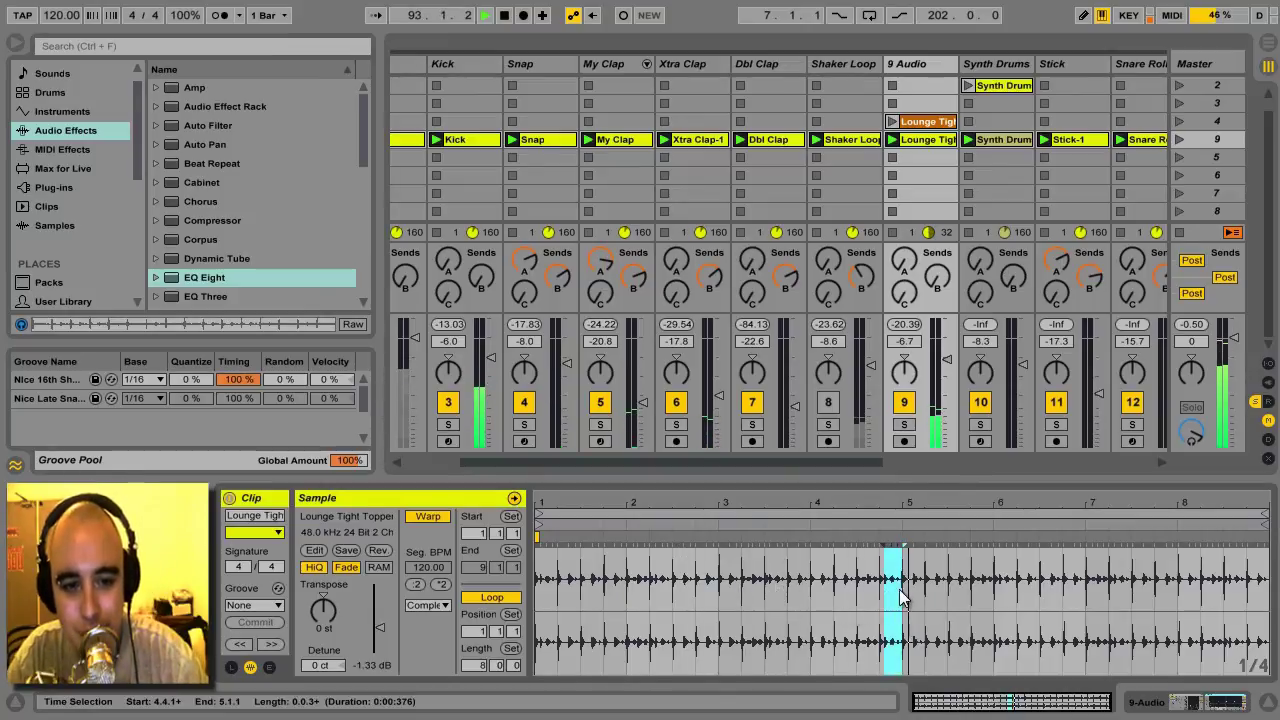
{"action": "left_click", "coordinate": [1012, 598]}
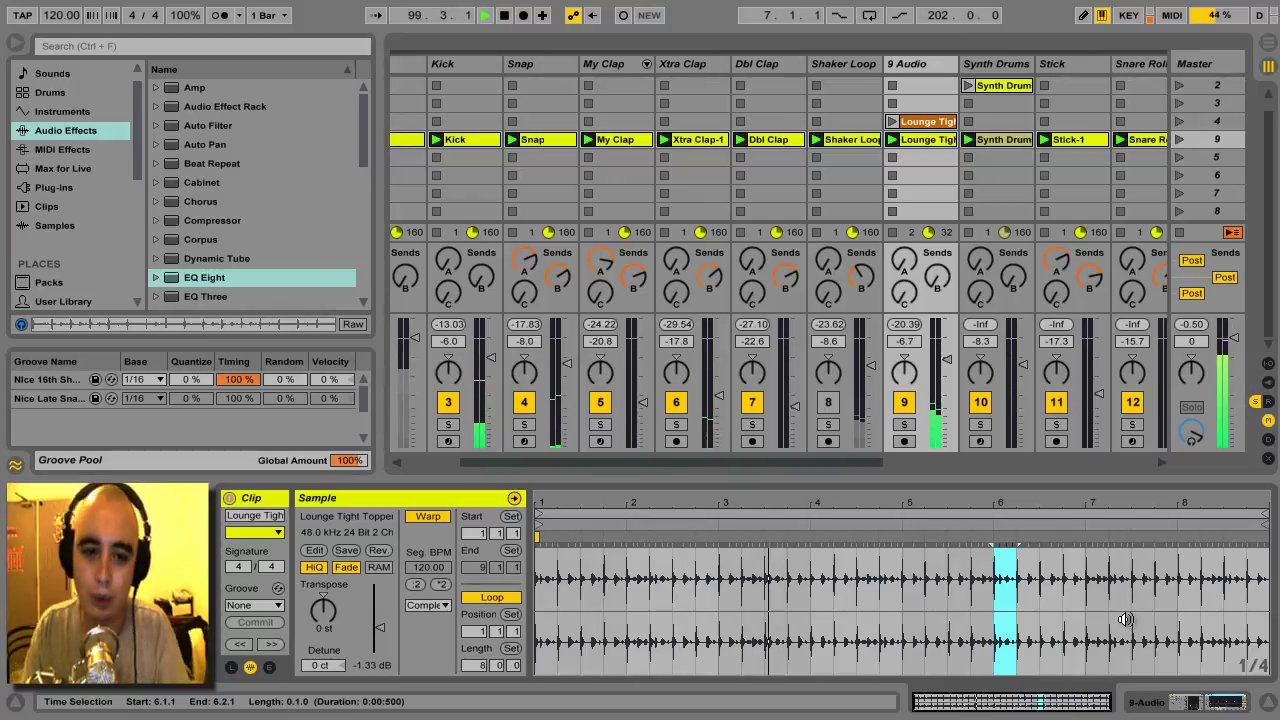
{"action": "left_click", "coordinate": [1186, 702]}
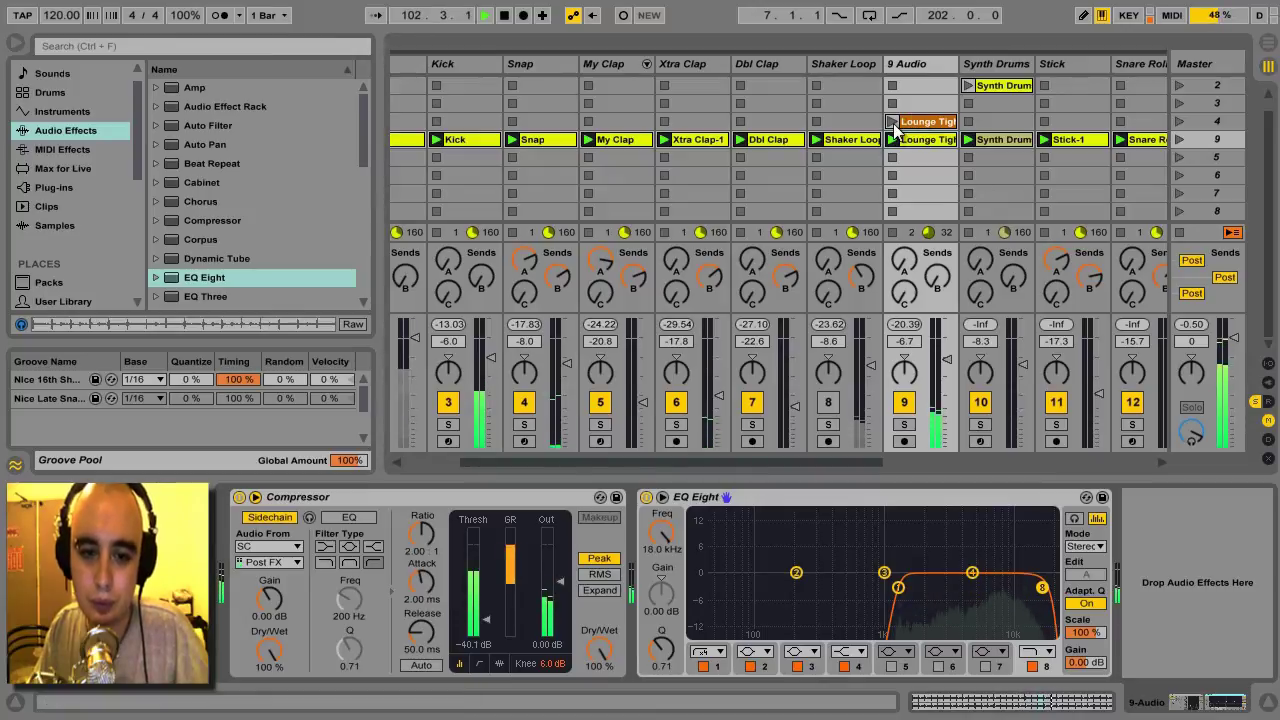
Step: Compare 9 Audio's Compressor and EQ Eight by bypassing both, then re-enabling them
{"action": "left_click", "coordinate": [239, 497]}
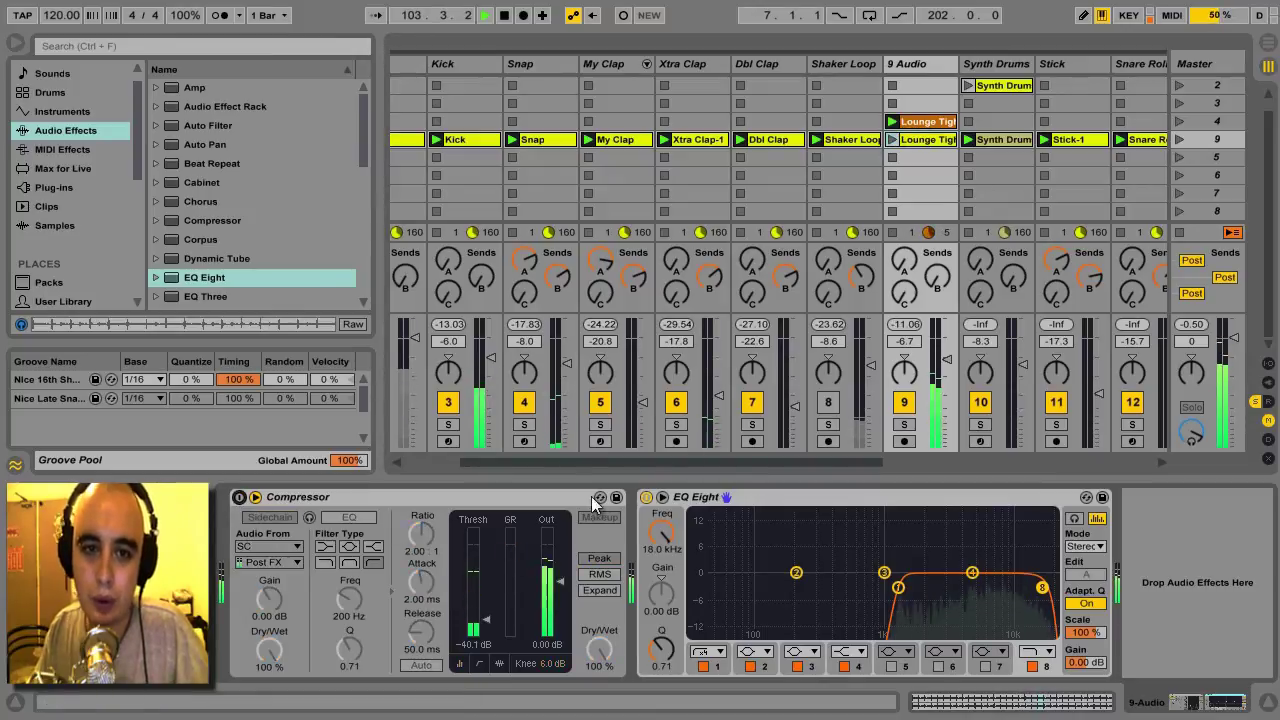
{"action": "left_click", "coordinate": [646, 498]}
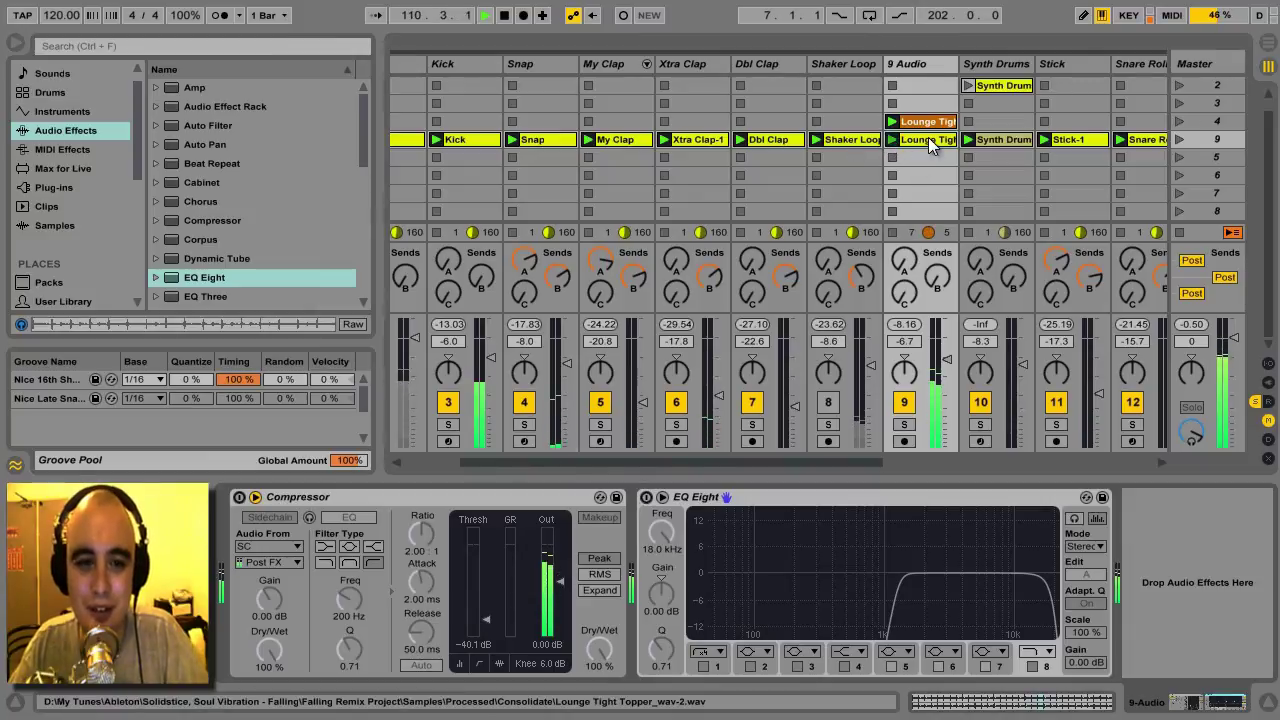
{"action": "left_click", "coordinate": [241, 498]}
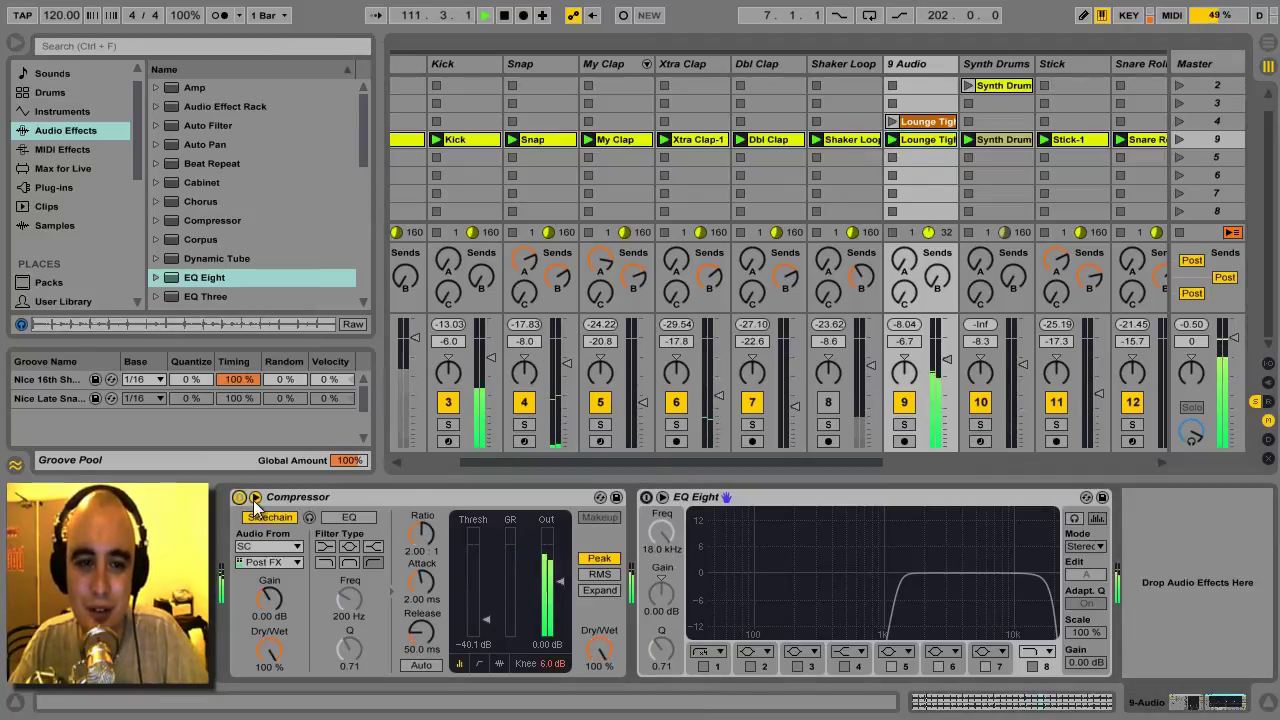
{"action": "left_click", "coordinate": [646, 497]}
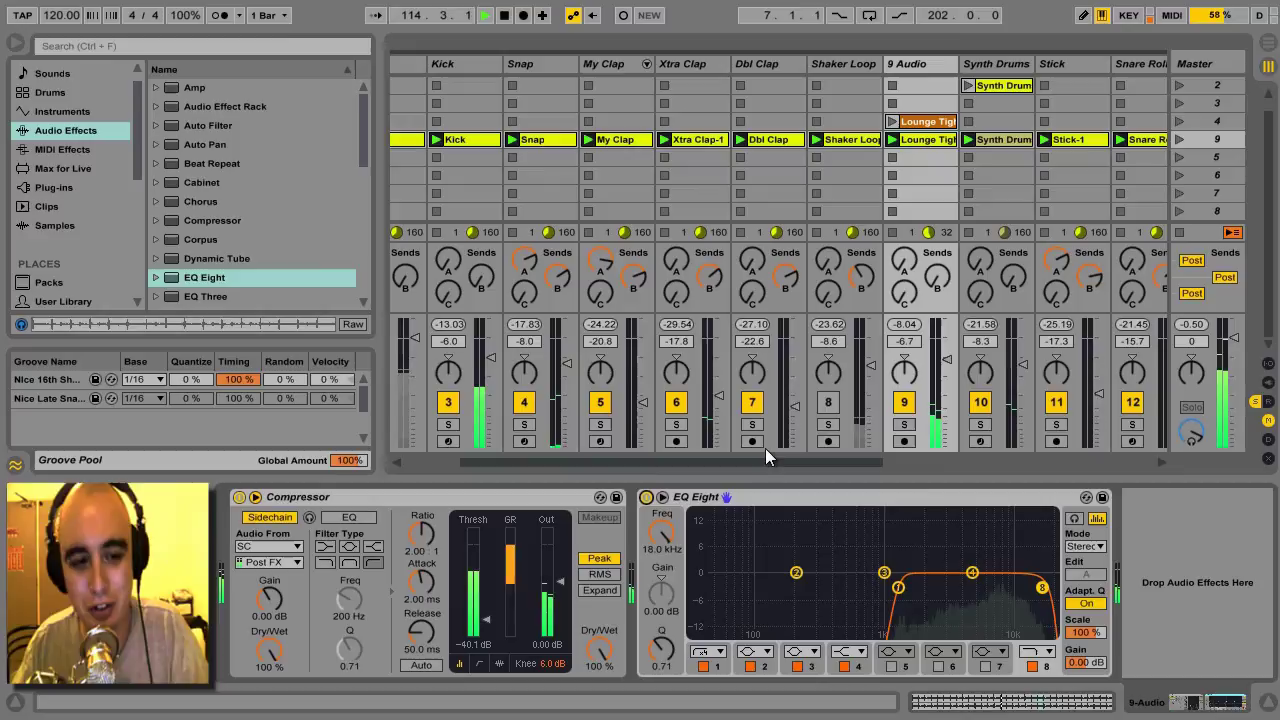
{"action": "left_click_drag", "start_coordinate": [762, 456], "coordinate": [683, 460]}
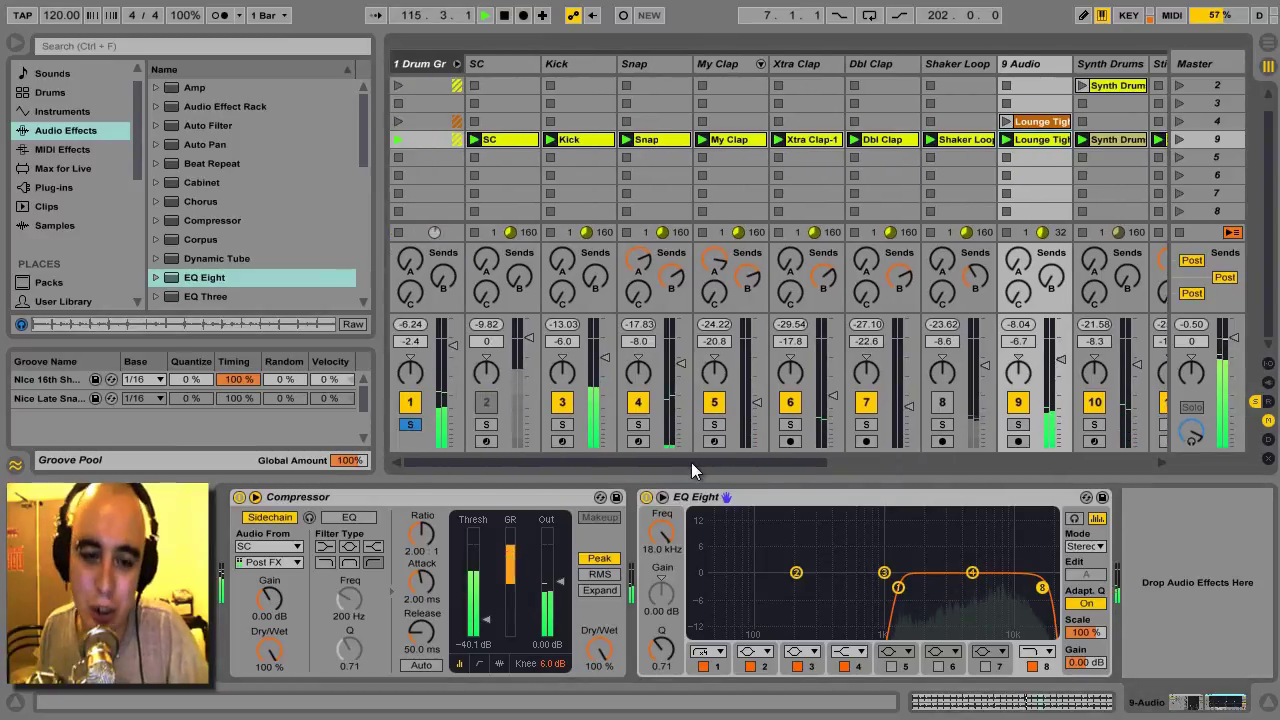
Step: Solo 1 Drum Group and open its UltraChannel editor showing the 5-band EQ
{"action": "left_click", "coordinate": [410, 424]}
{"action": "left_click", "coordinate": [486, 402]}
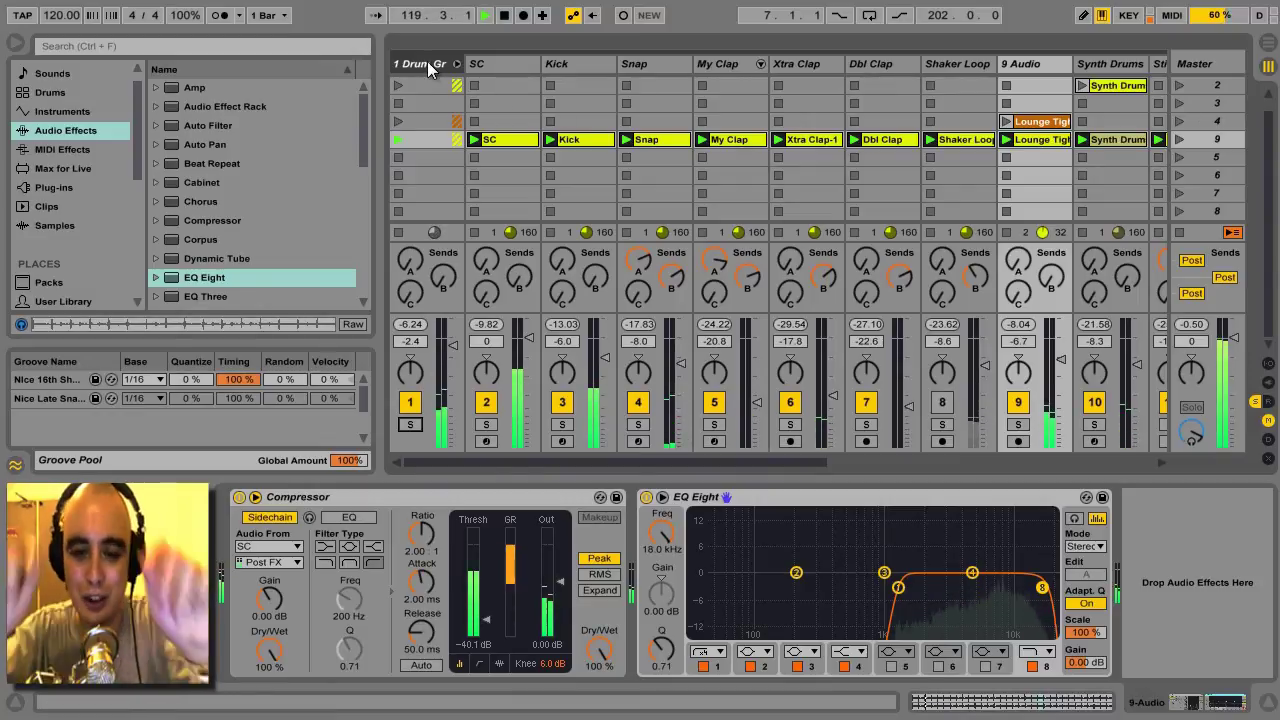
{"action": "left_click", "coordinate": [409, 425]}
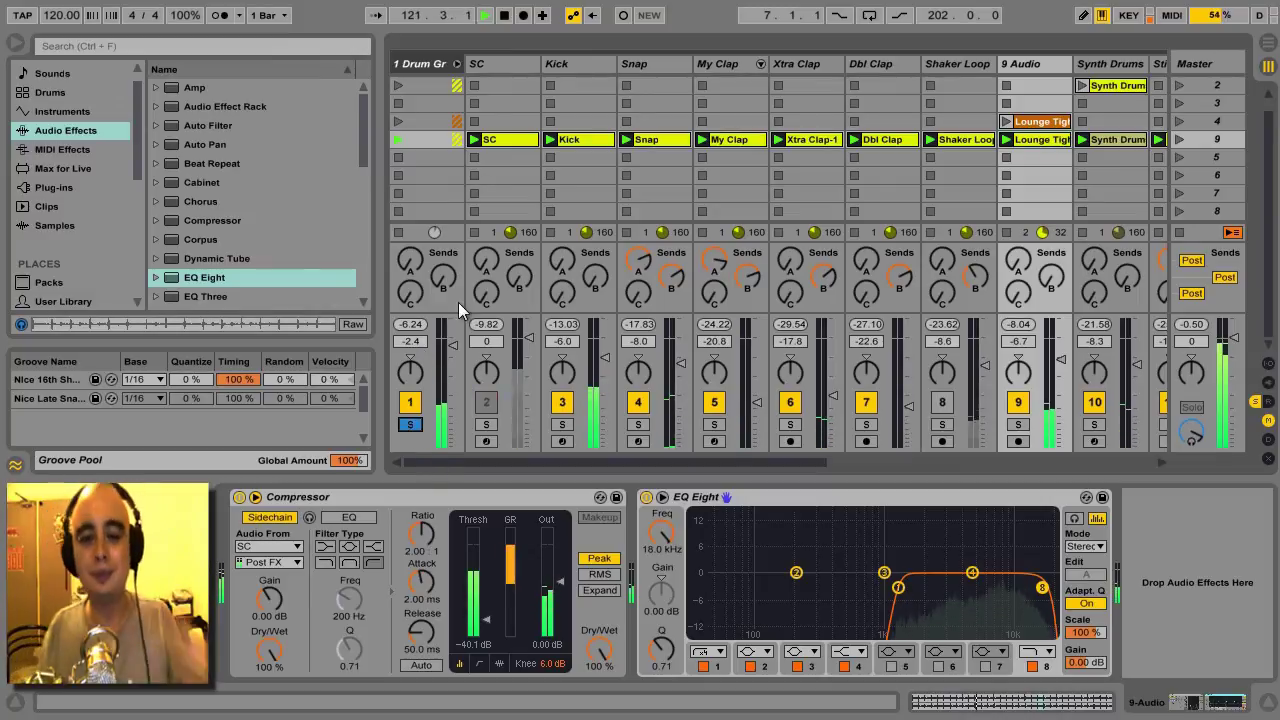
{"action": "left_click", "coordinate": [428, 63]}
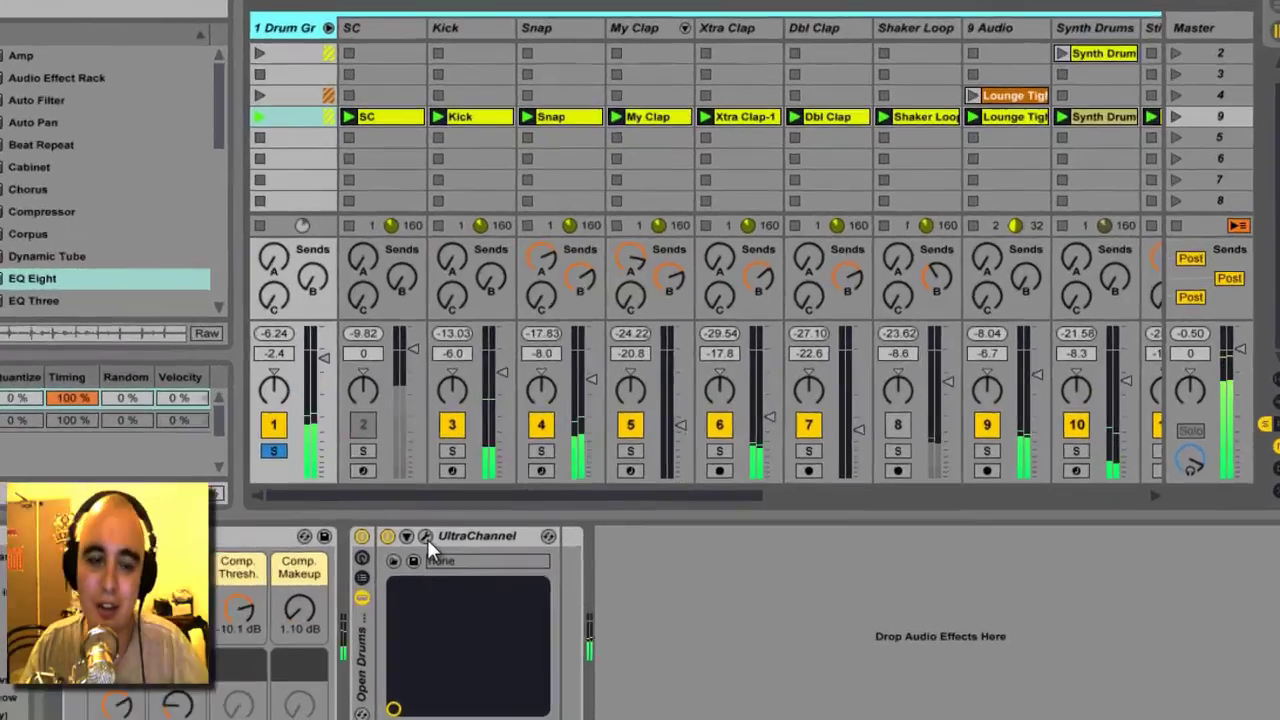
{"action": "left_click", "coordinate": [426, 537]}
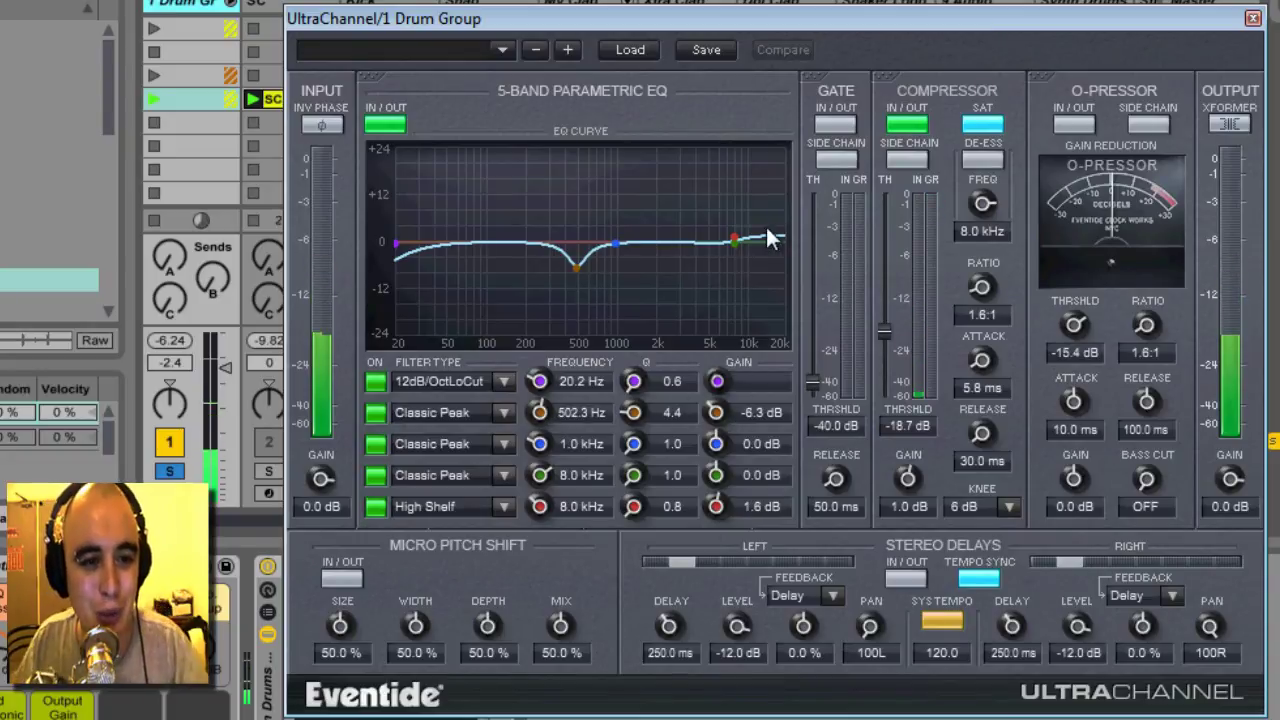
Step: Switch the Drum Group's UltraChannel off and on three times, leaving it active
{"action": "left_click", "coordinate": [267, 568]}
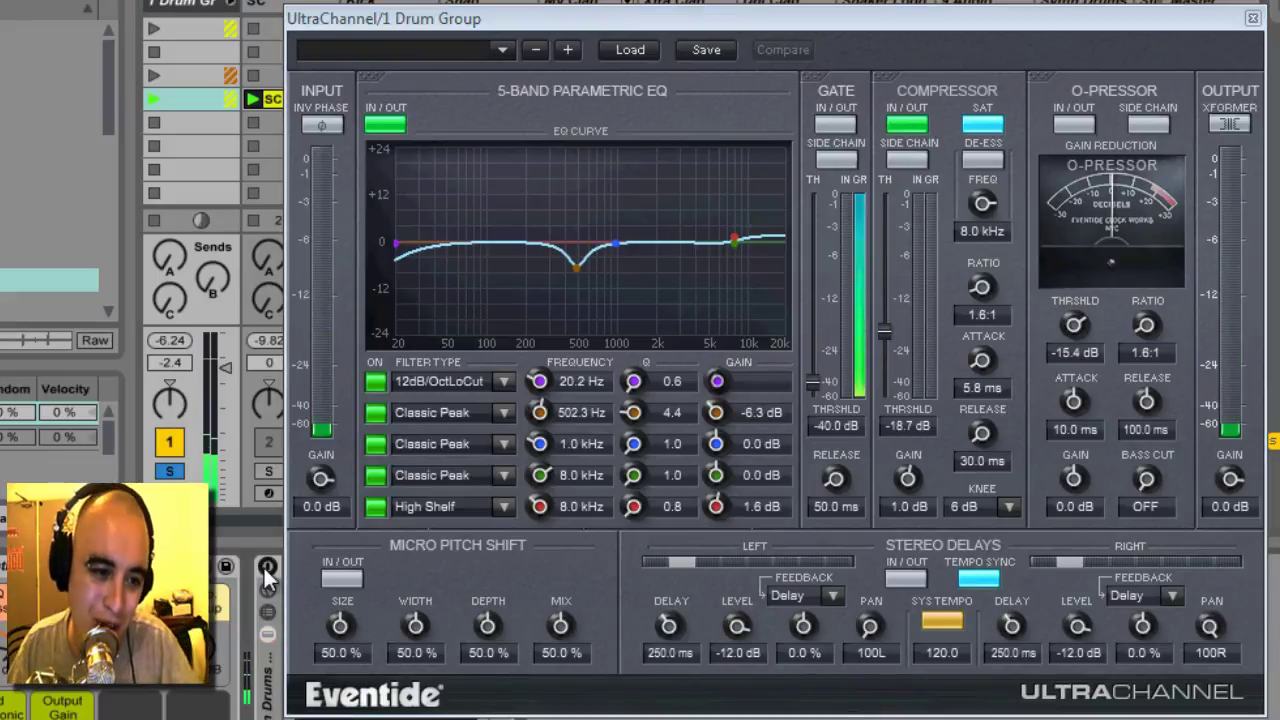
{"action": "left_click", "coordinate": [267, 568]}
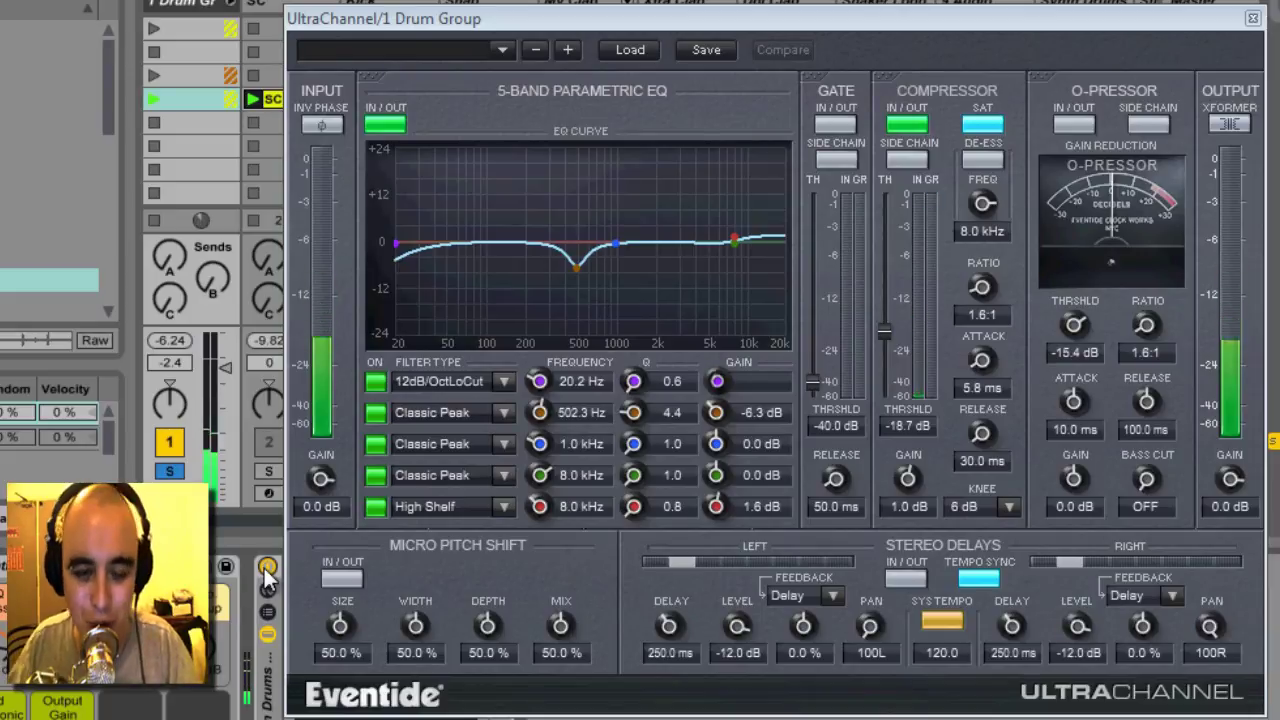
{"action": "left_click", "coordinate": [267, 568]}
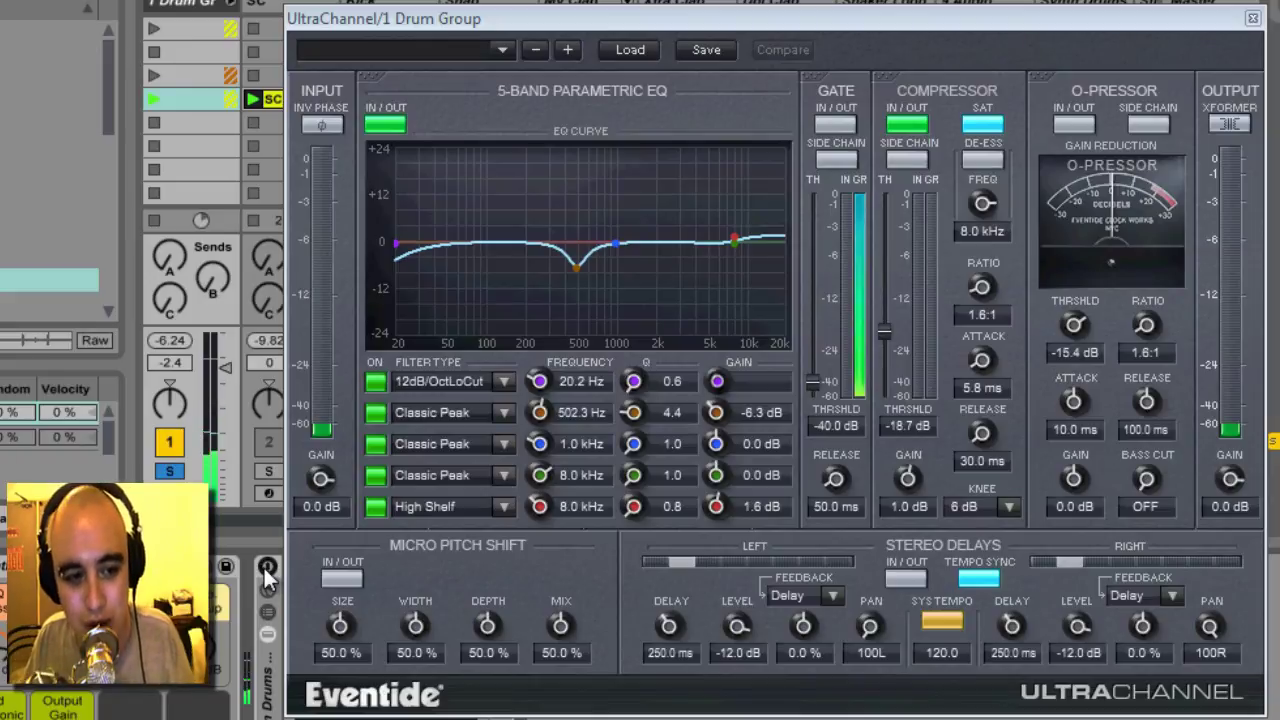
{"action": "left_click", "coordinate": [267, 568]}
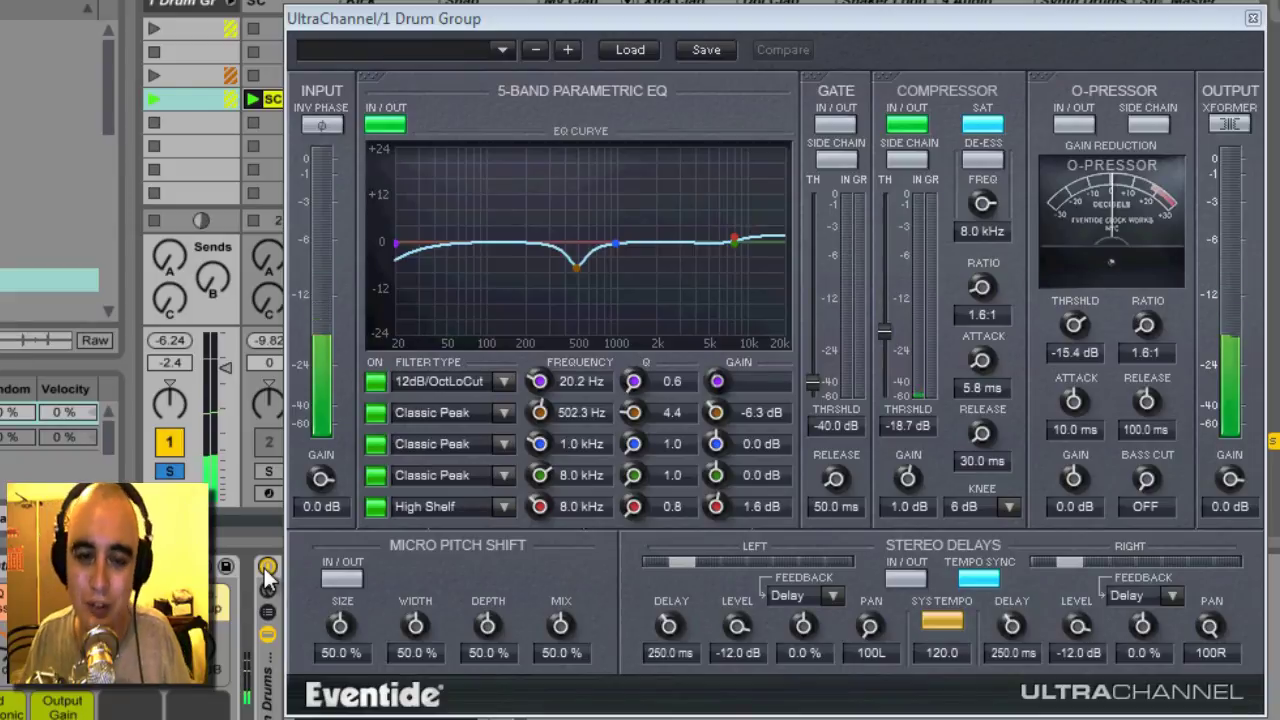
{"action": "left_click", "coordinate": [267, 568]}
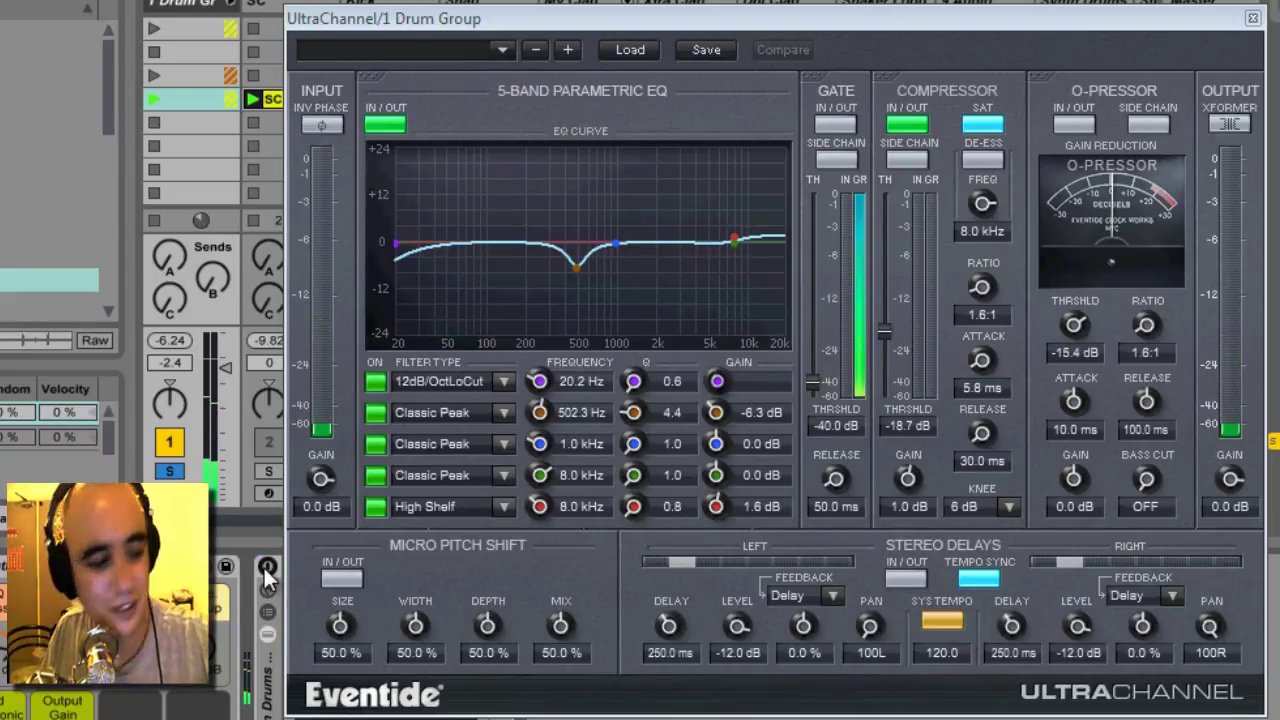
{"action": "left_click", "coordinate": [267, 568]}
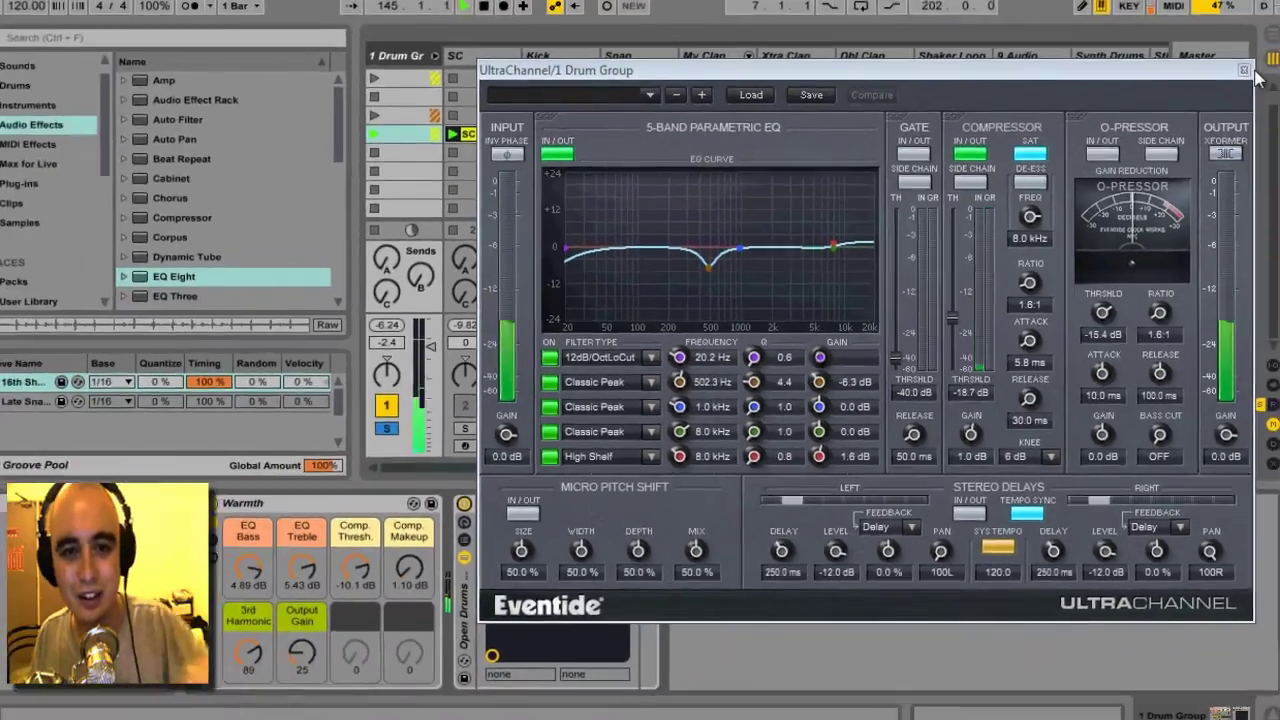
Step: Unsolo the Drum Group, stop playback, and bypass the Master's TB_BusComp and TB_Barricade
{"action": "left_click", "coordinate": [1243, 70]}
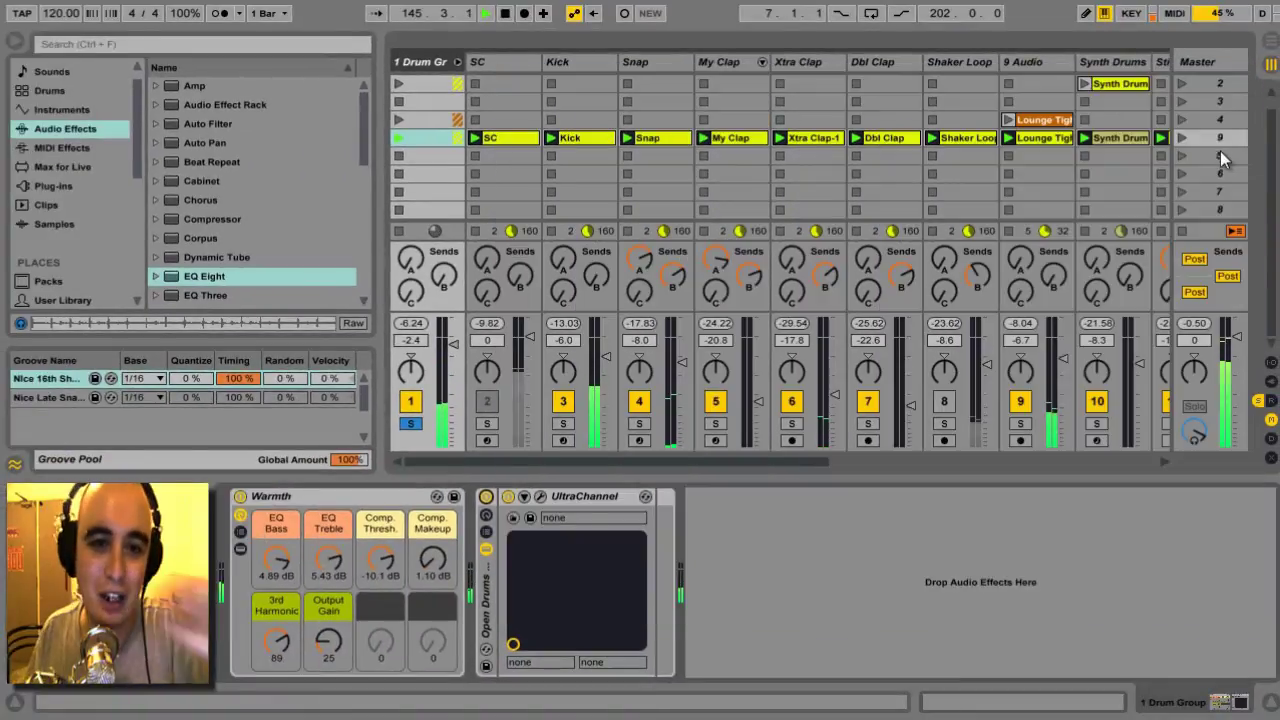
{"action": "left_click", "coordinate": [410, 424]}
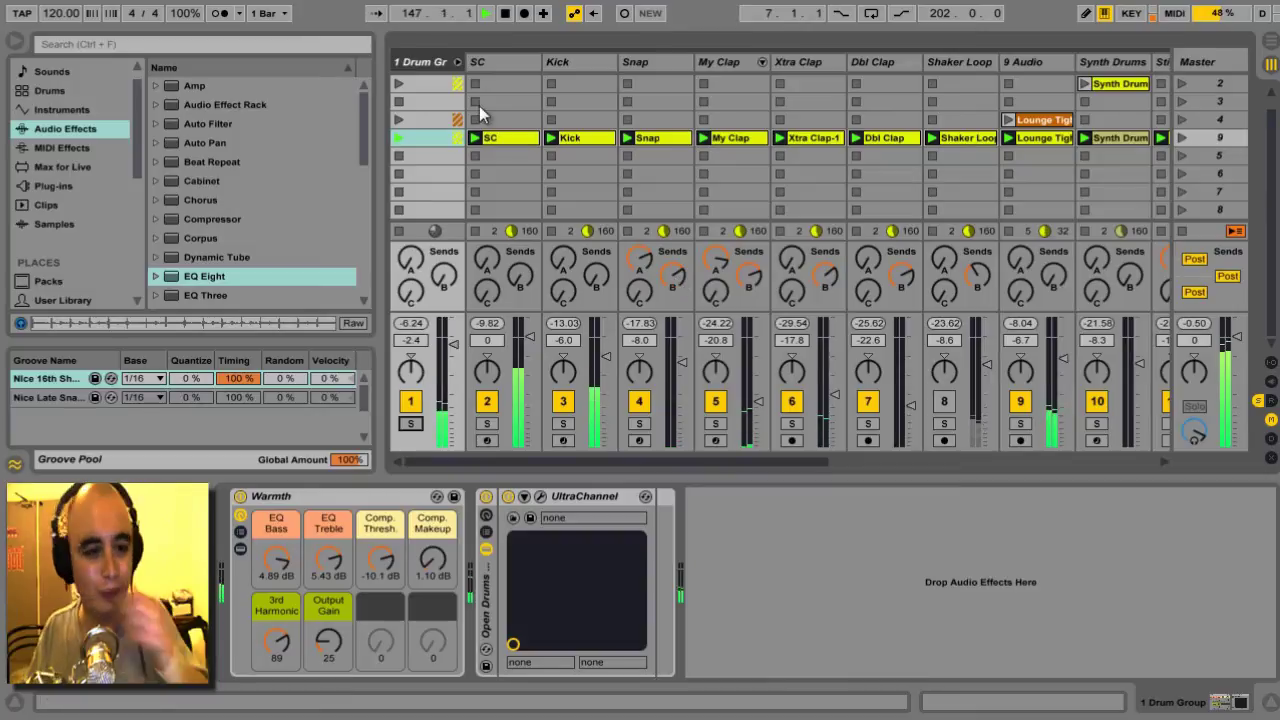
{"action": "left_click", "coordinate": [1202, 62]}
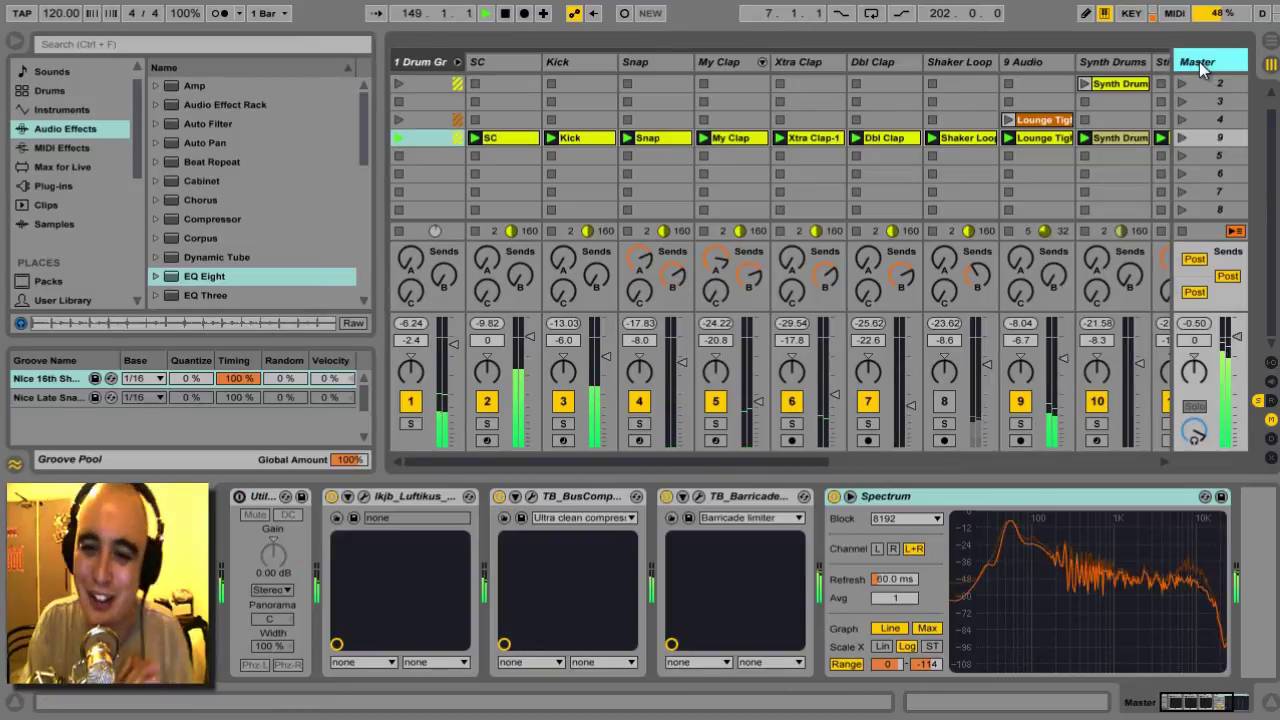
{"action": "key", "text": "space"}
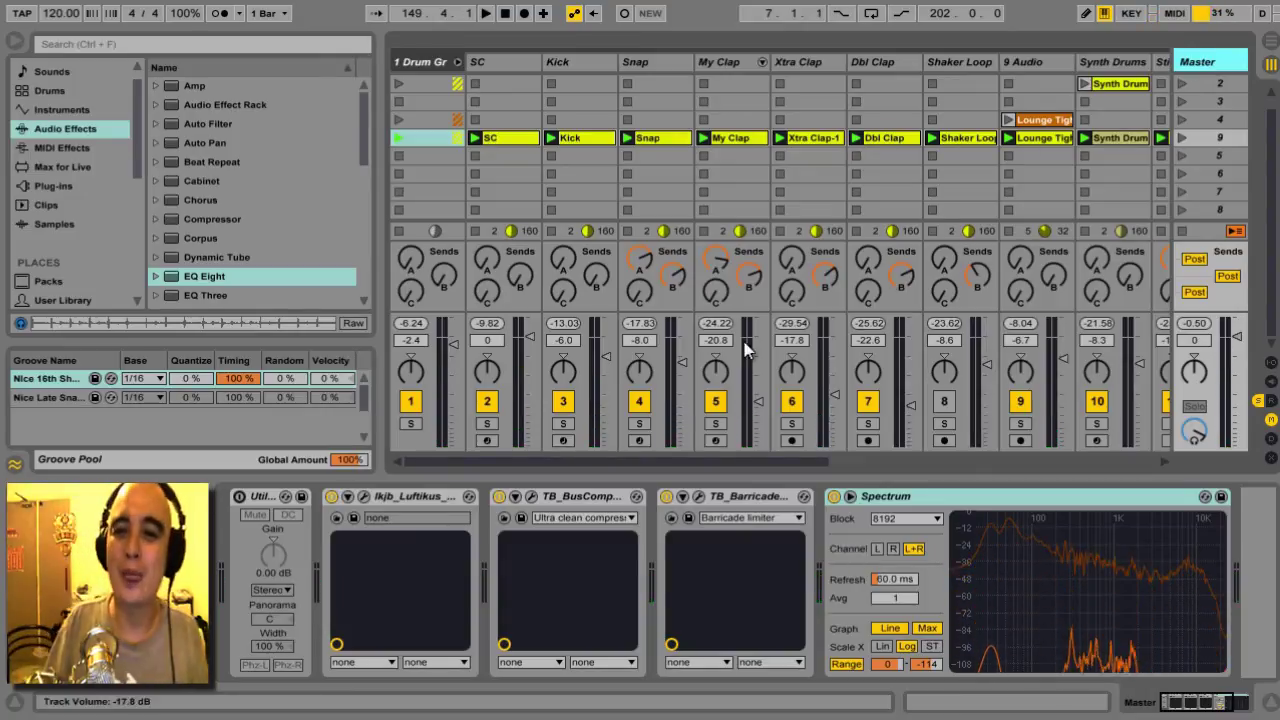
{"action": "left_click", "coordinate": [499, 497]}
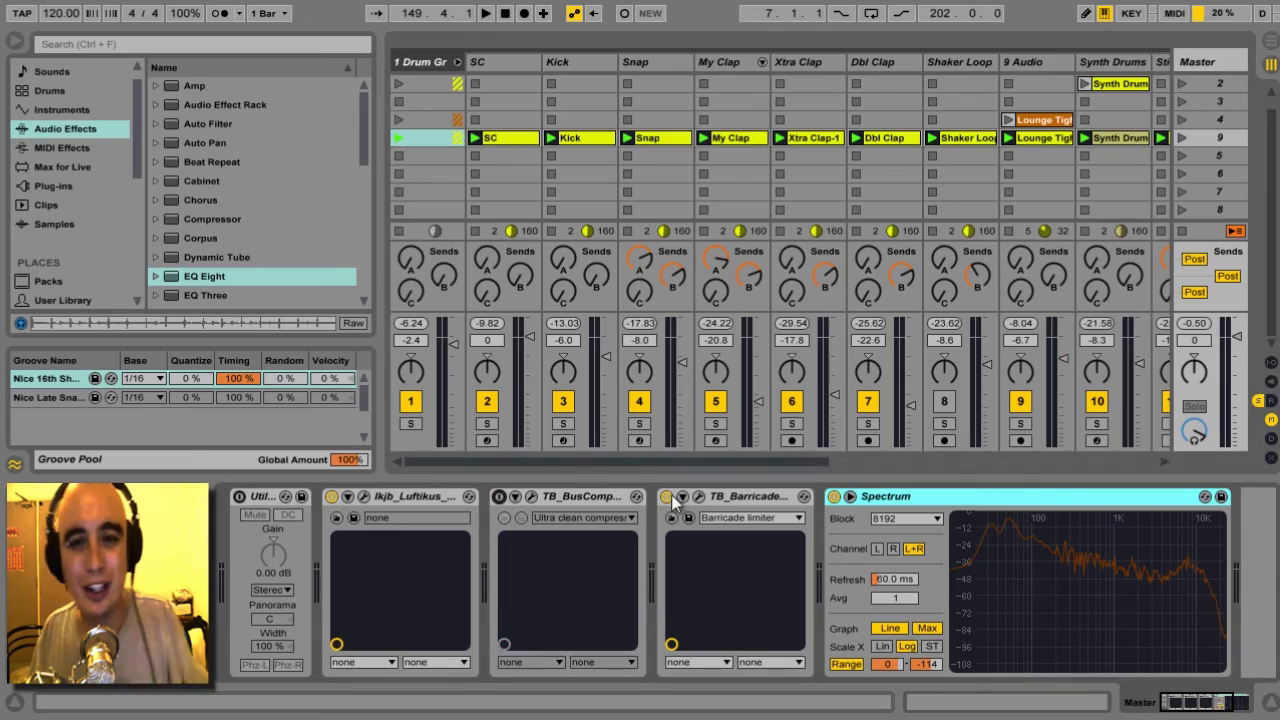
{"action": "left_click", "coordinate": [666, 497]}
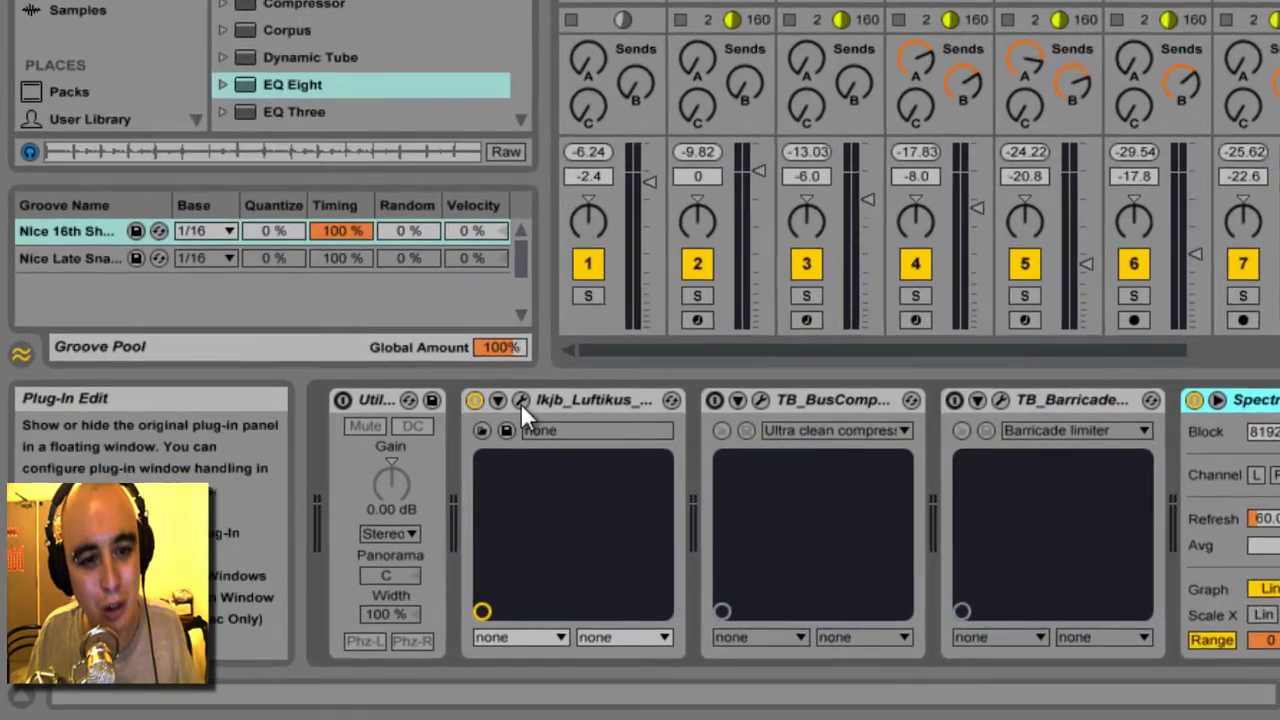
Step: Open the Luftikus editor and compare the EQ bypassed and with Keep Gain off
{"action": "left_click", "coordinate": [520, 400]}
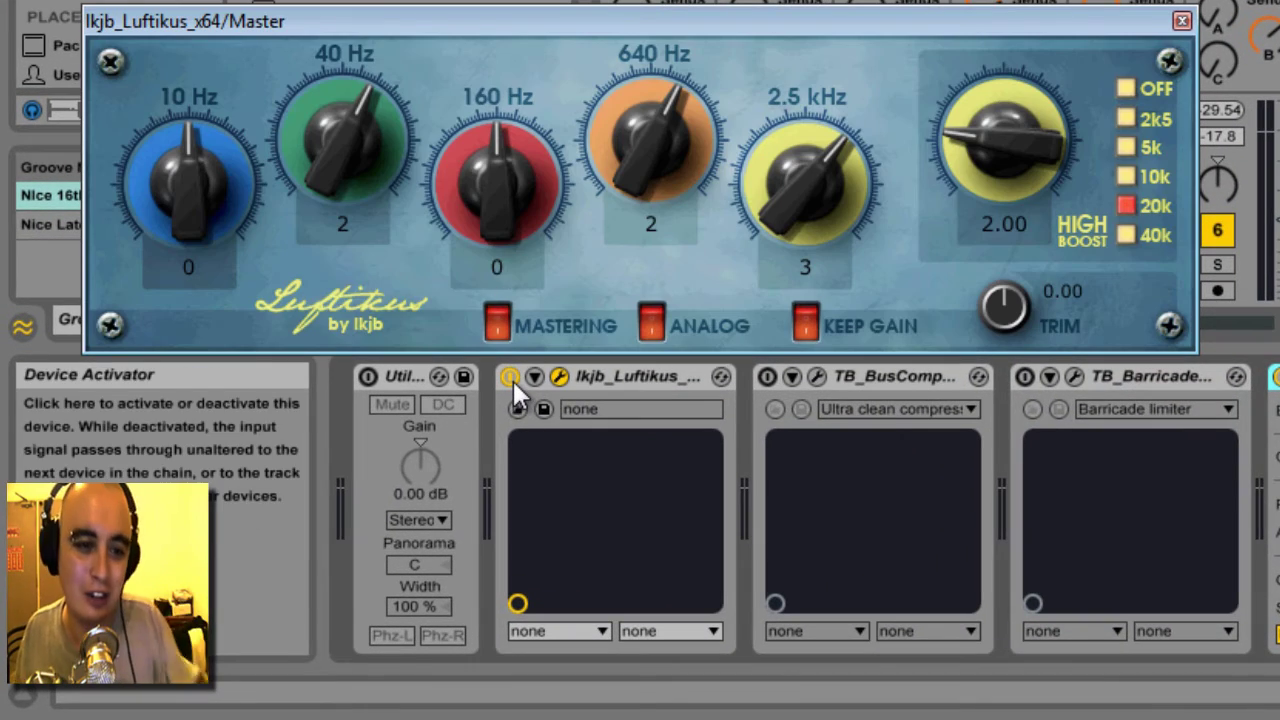
{"action": "left_click", "coordinate": [513, 381]}
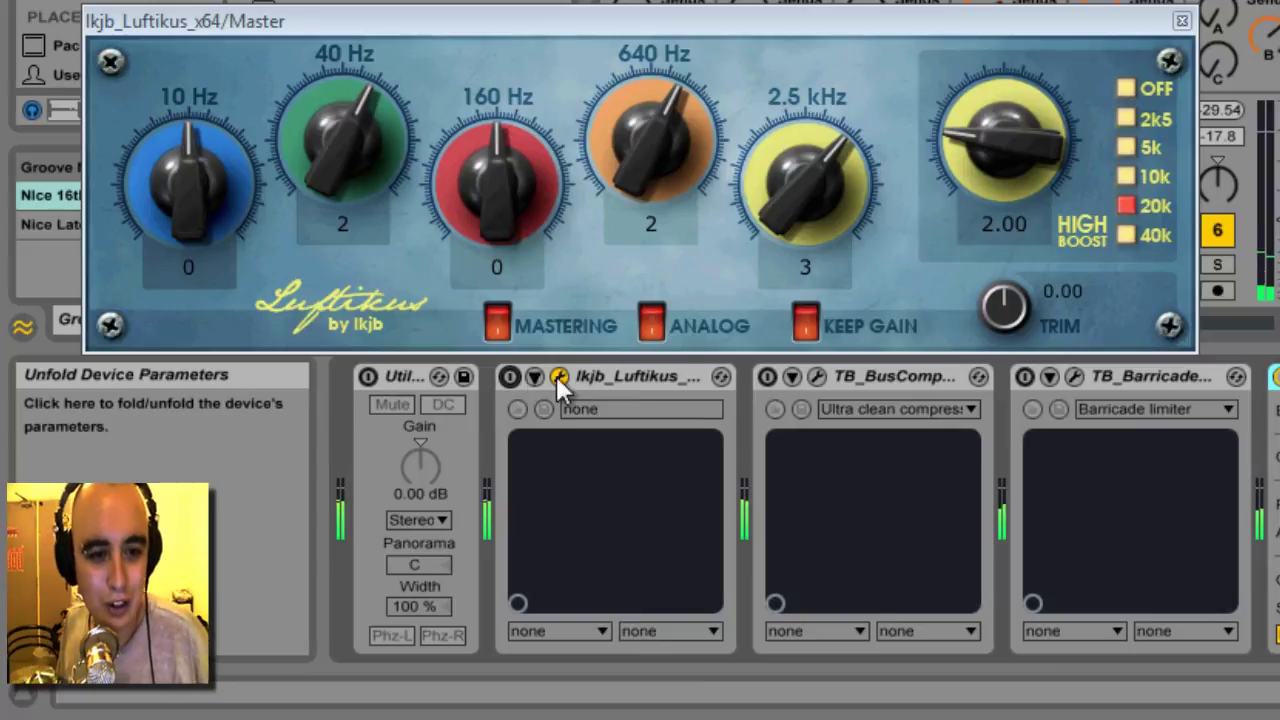
{"action": "left_click", "coordinate": [806, 322]}
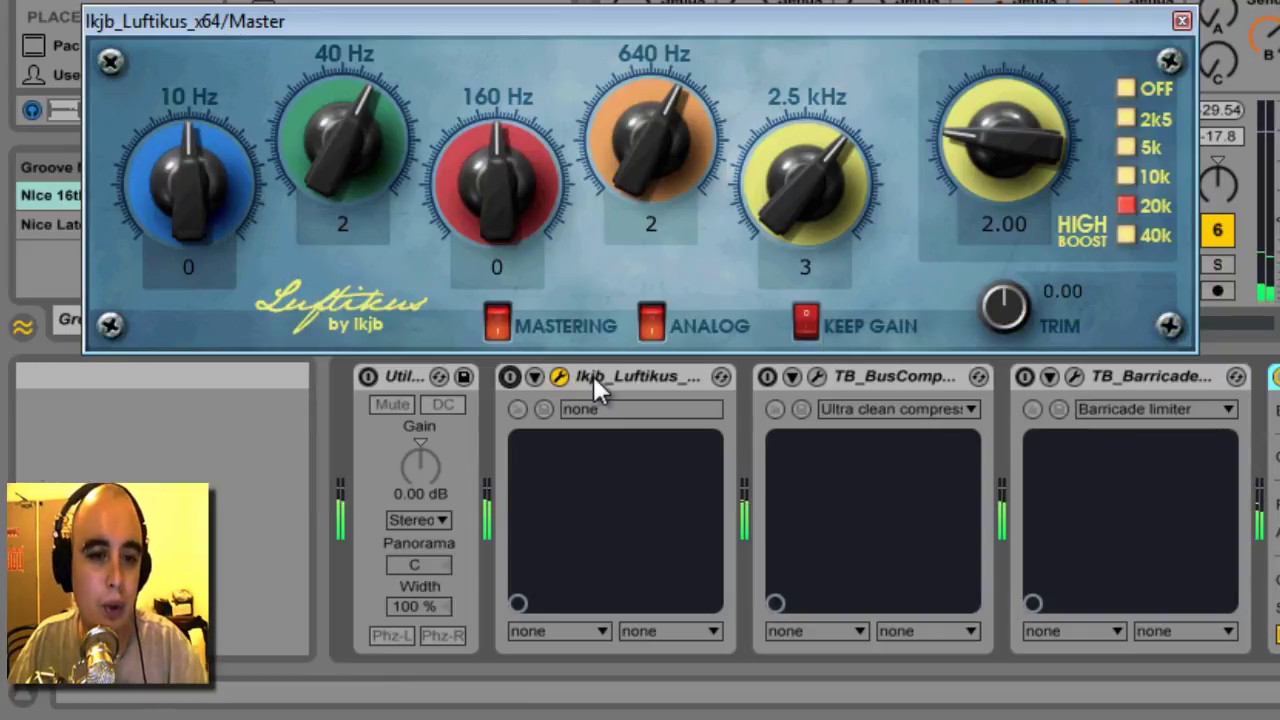
{"action": "left_click", "coordinate": [508, 380]}
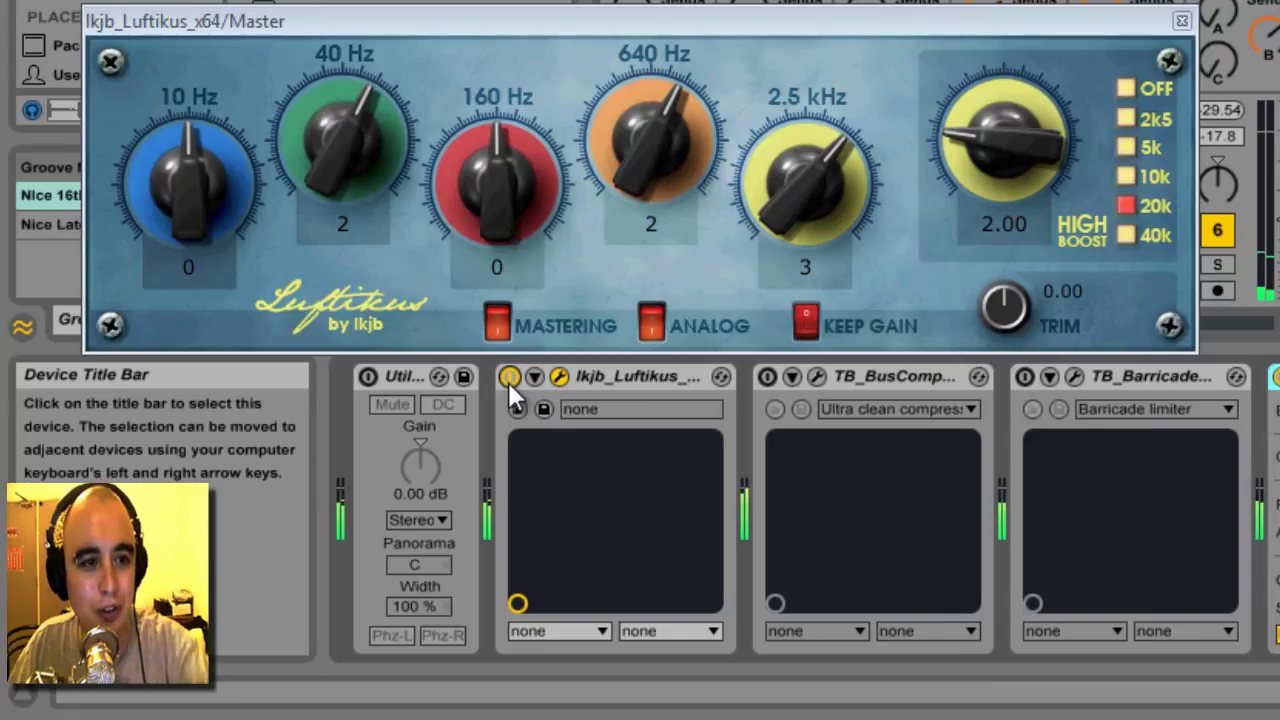
{"action": "left_click", "coordinate": [503, 322]}
{"action": "left_click", "coordinate": [507, 330]}
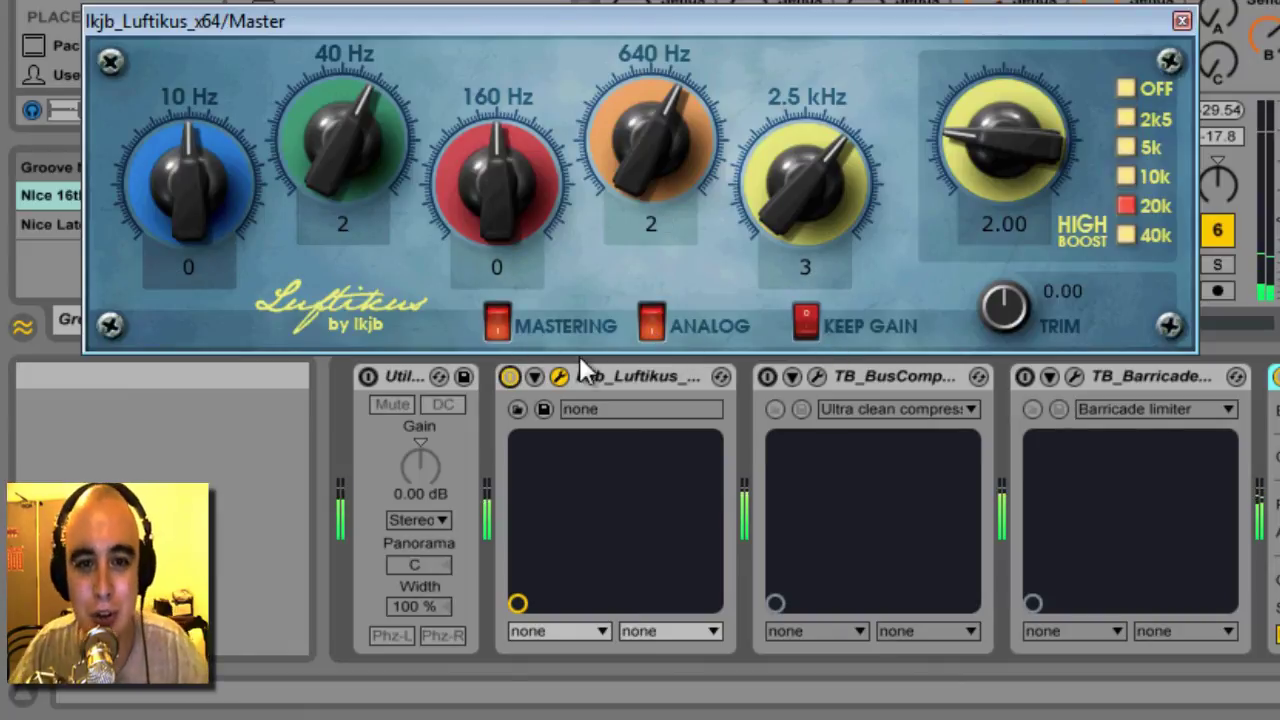
Step: Compare the Luftikus EQ bypassed twice more, leaving it active with Keep Gain on
{"action": "left_click", "coordinate": [510, 376]}
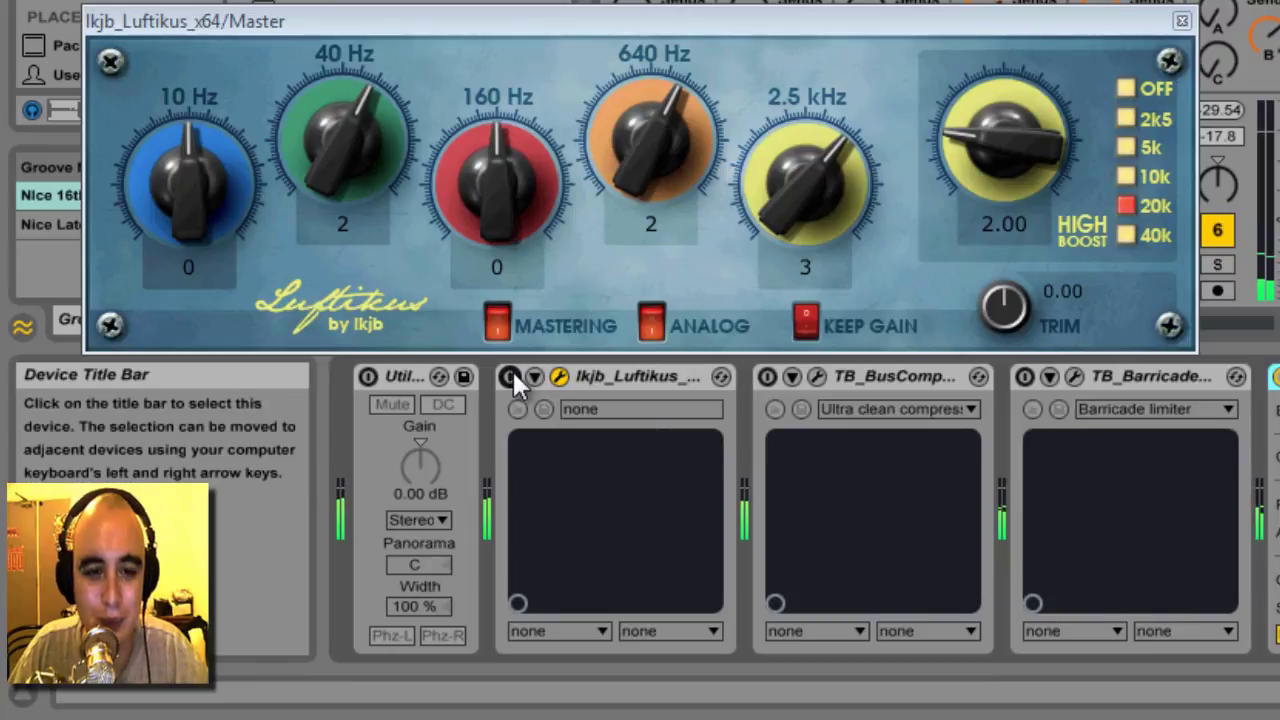
{"action": "left_click", "coordinate": [510, 376]}
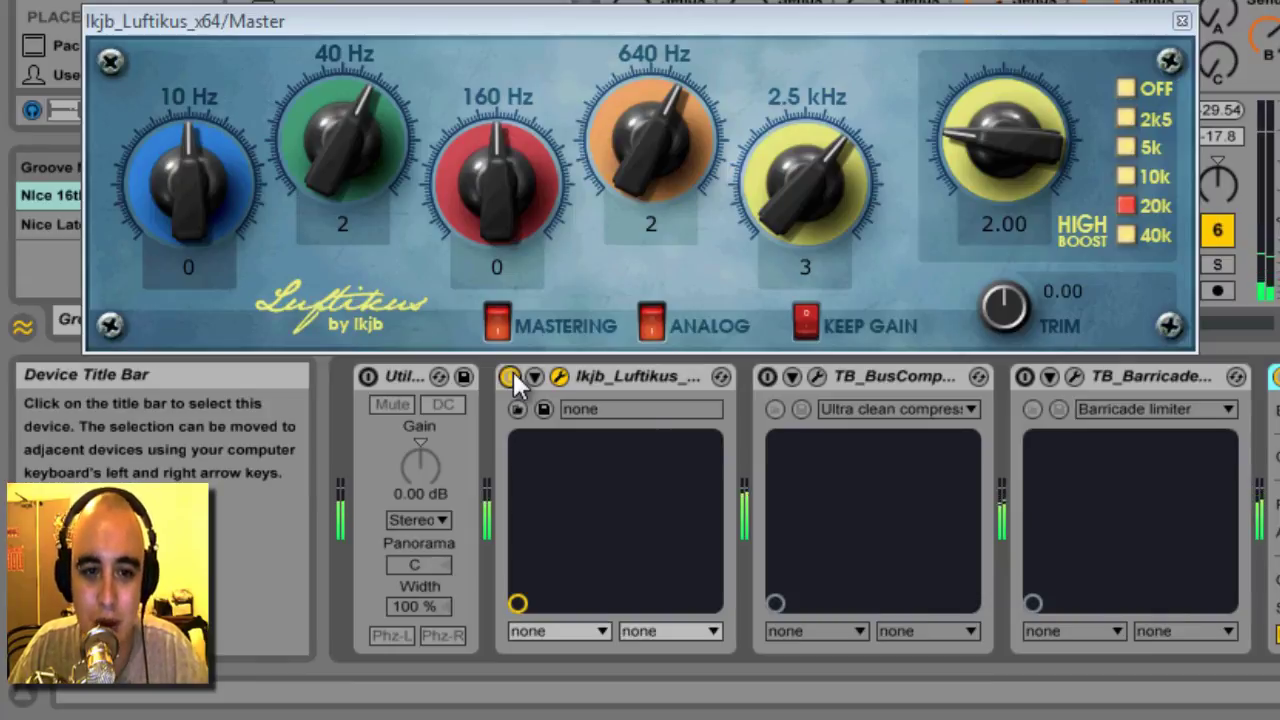
{"action": "left_click", "coordinate": [510, 376]}
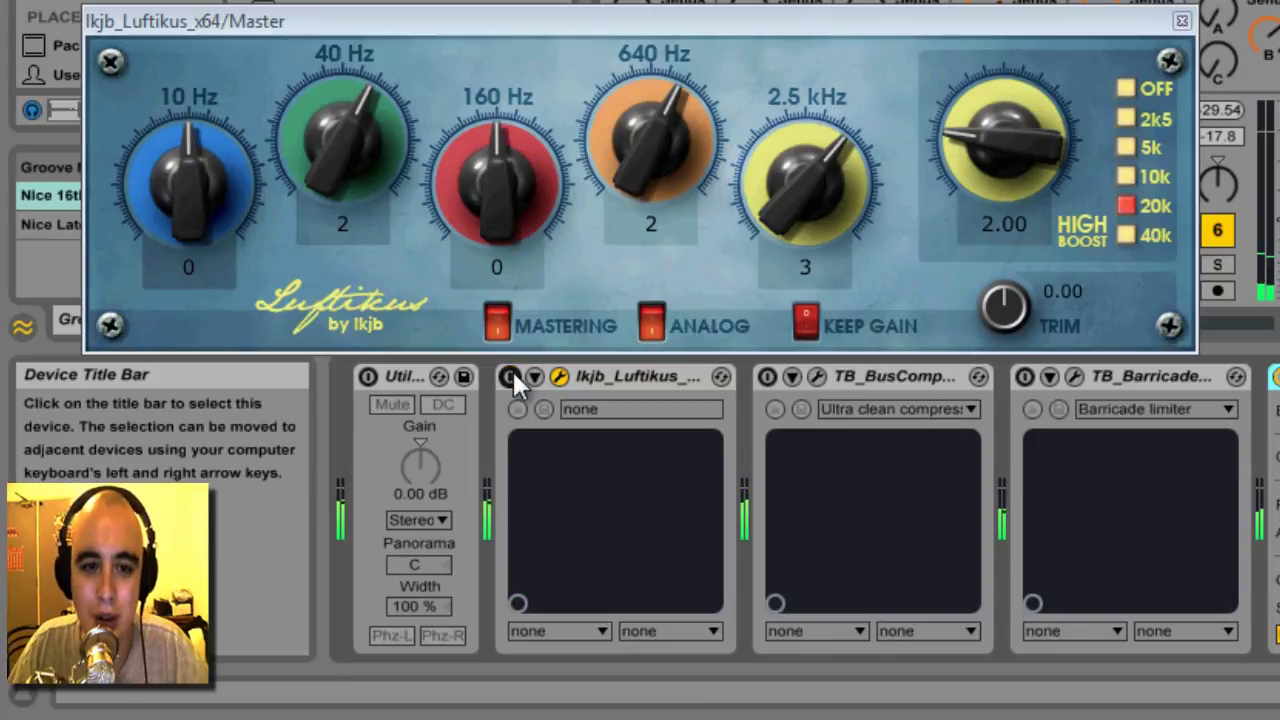
{"action": "left_click", "coordinate": [510, 376]}
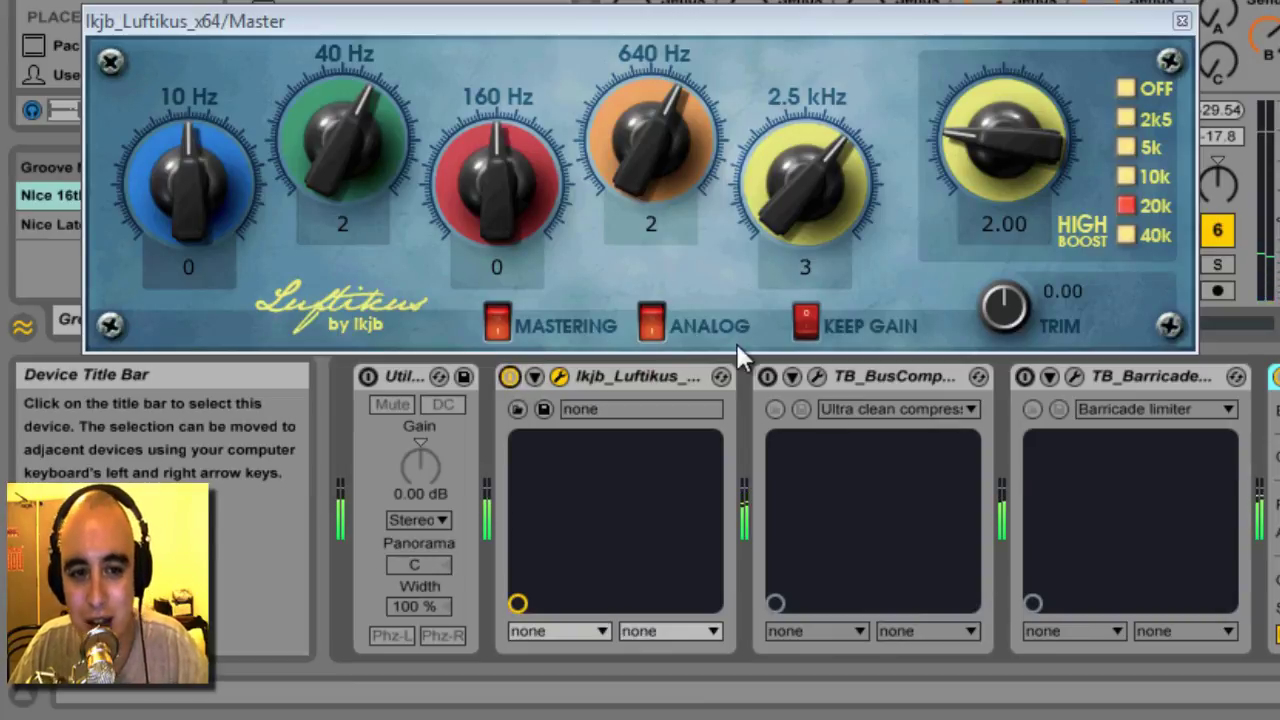
{"action": "left_click", "coordinate": [803, 324]}
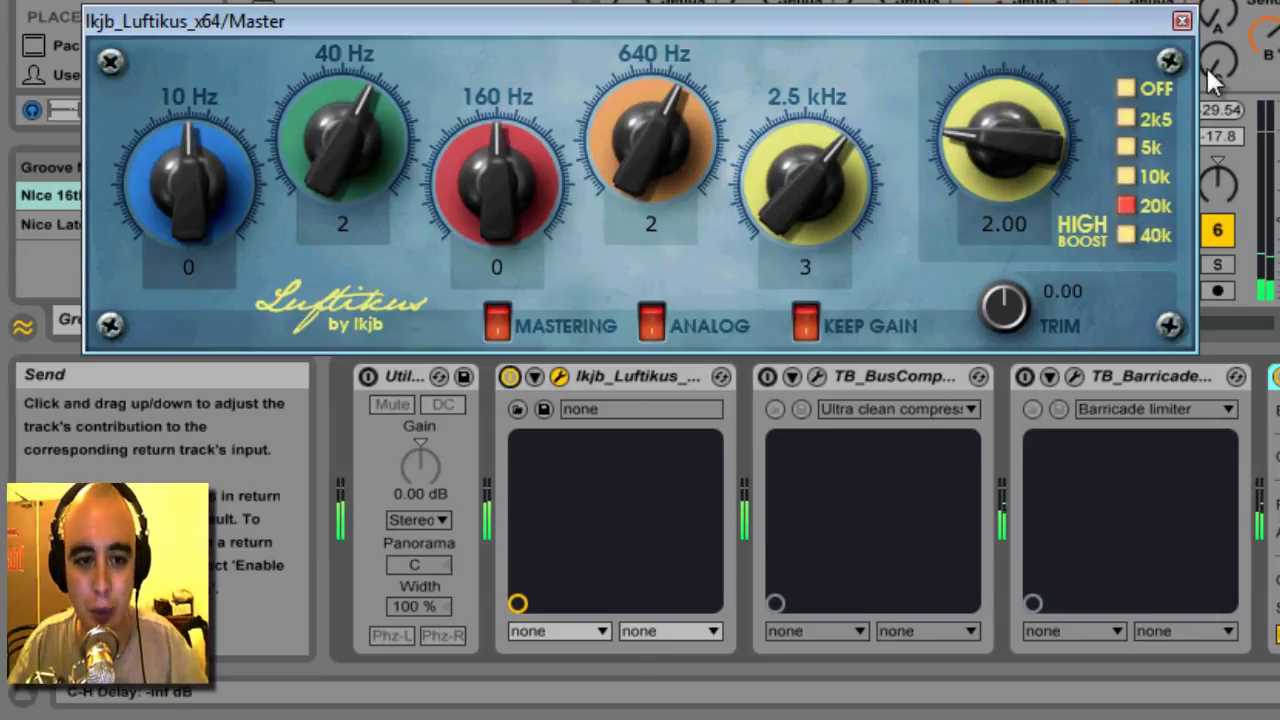
Step: Compare TB_BusCompressor on and off, leaving it active at -24.6 dB threshold and 4.00 ratio
{"action": "left_click", "coordinate": [1182, 20]}
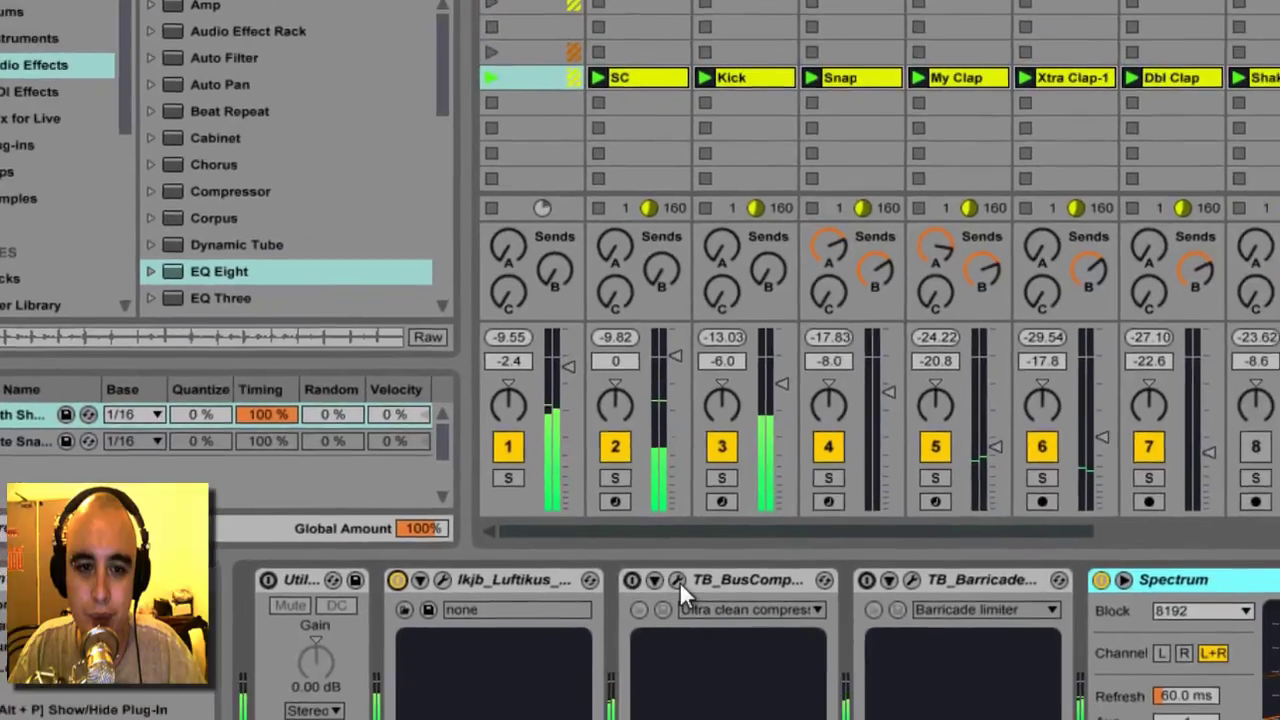
{"action": "left_click", "coordinate": [785, 423]}
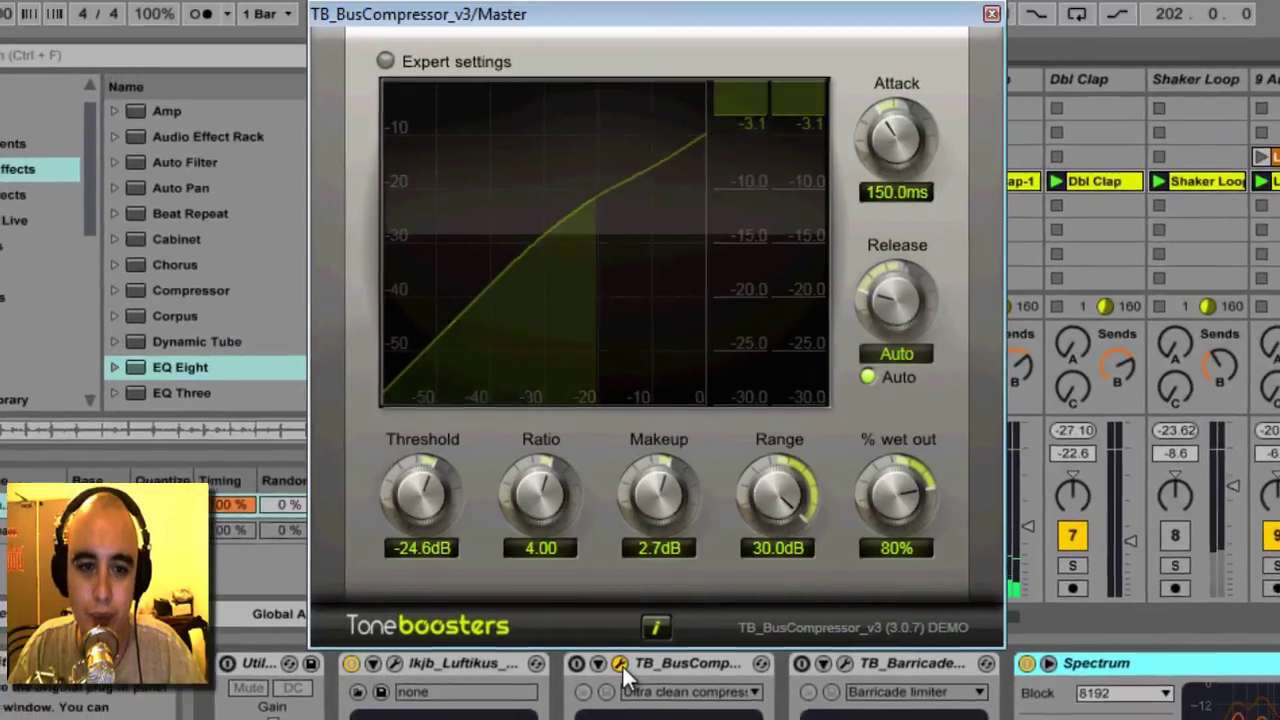
{"action": "left_click", "coordinate": [572, 674]}
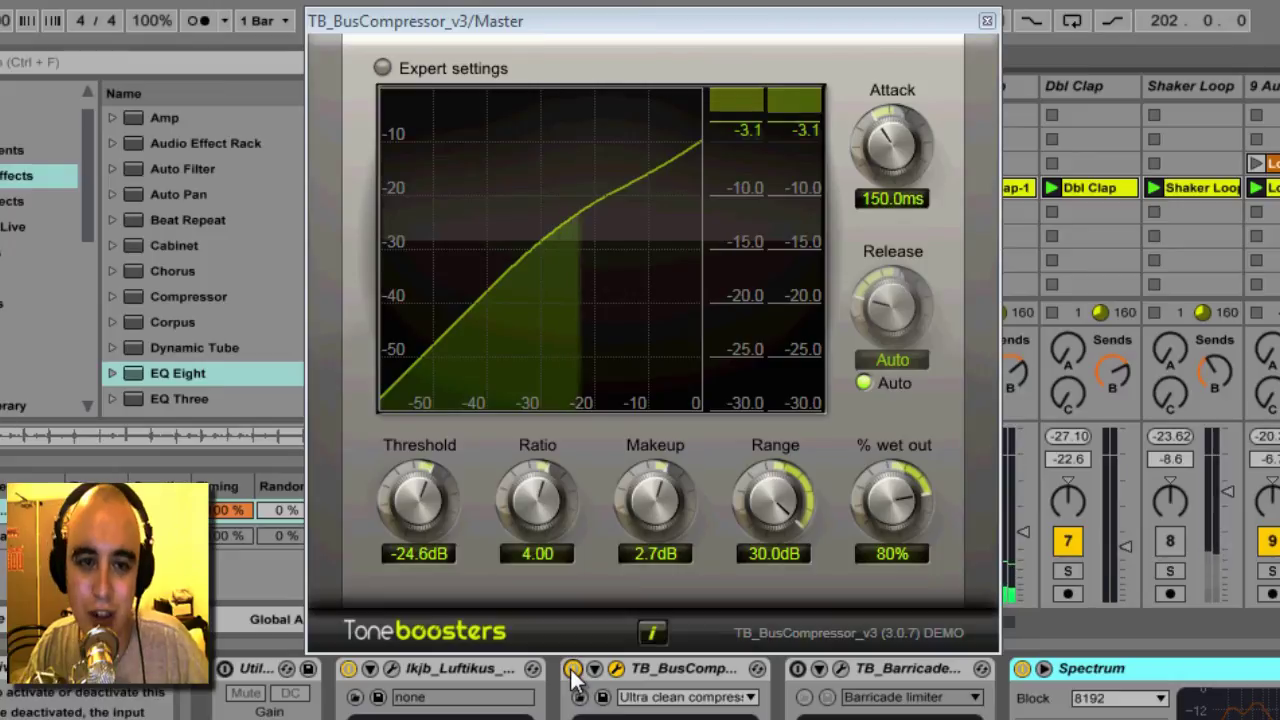
{"action": "left_click", "coordinate": [572, 672]}
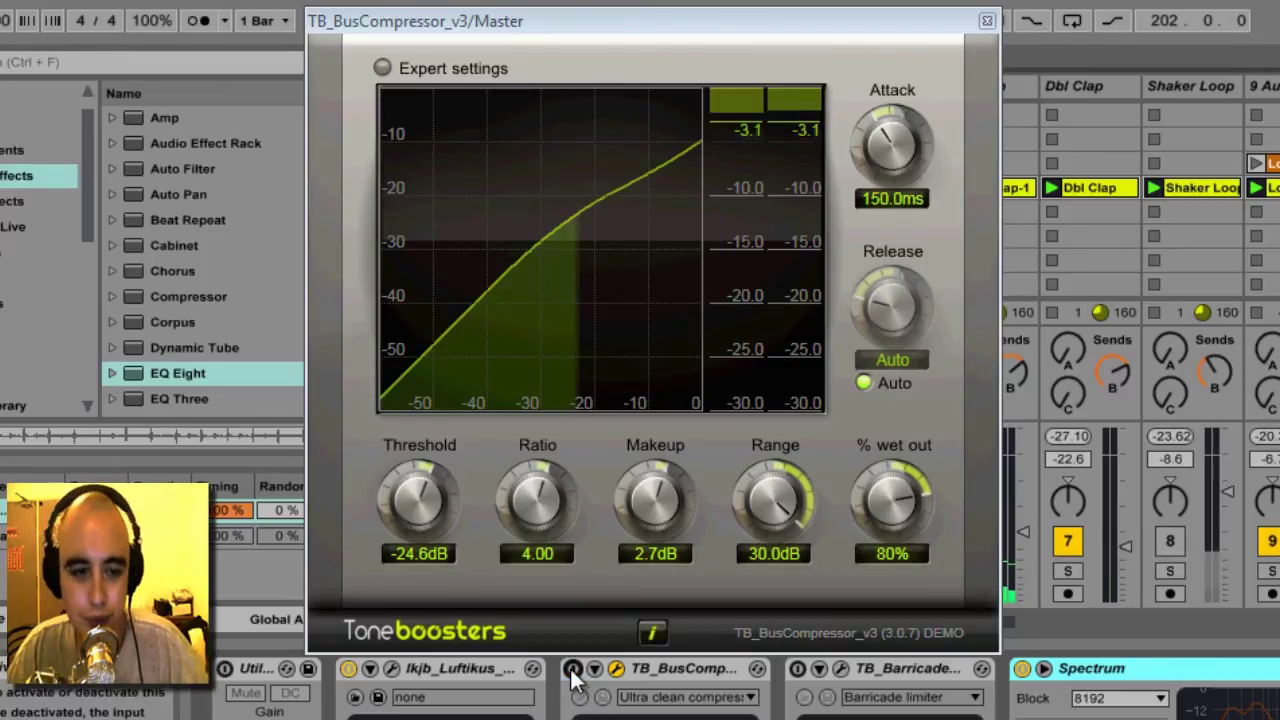
{"action": "left_click", "coordinate": [572, 670]}
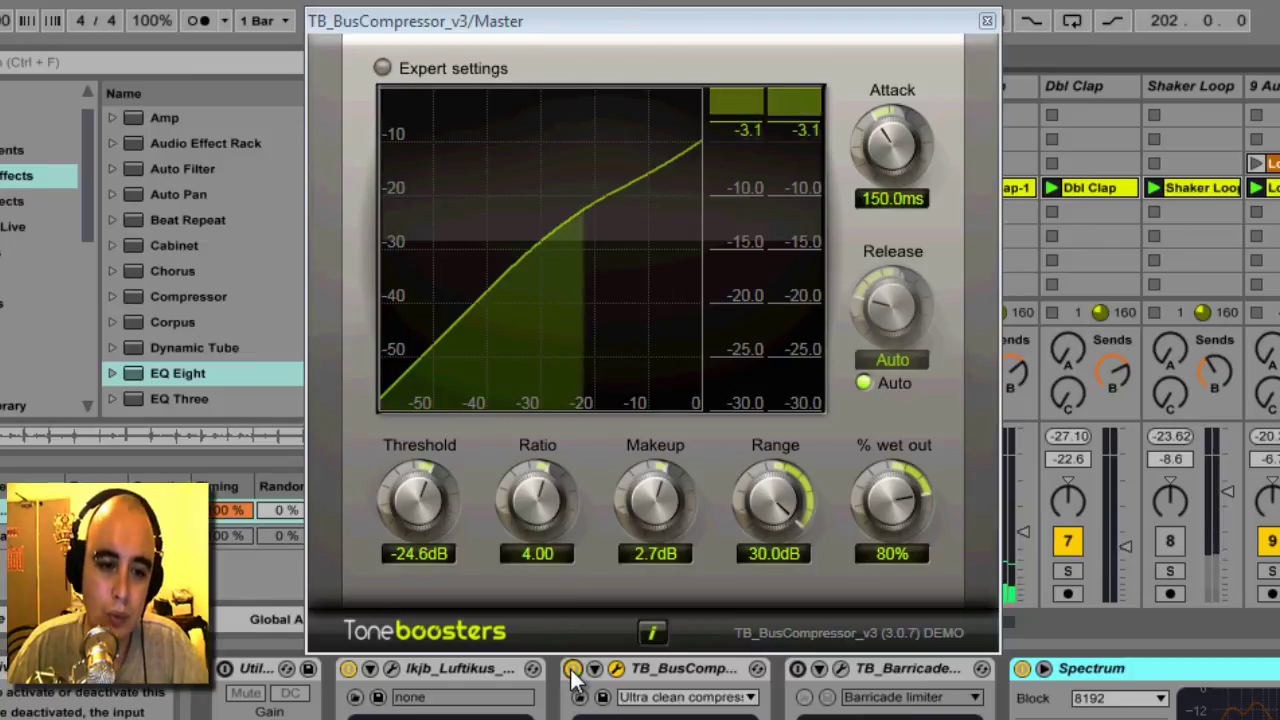
{"action": "left_click", "coordinate": [572, 670]}
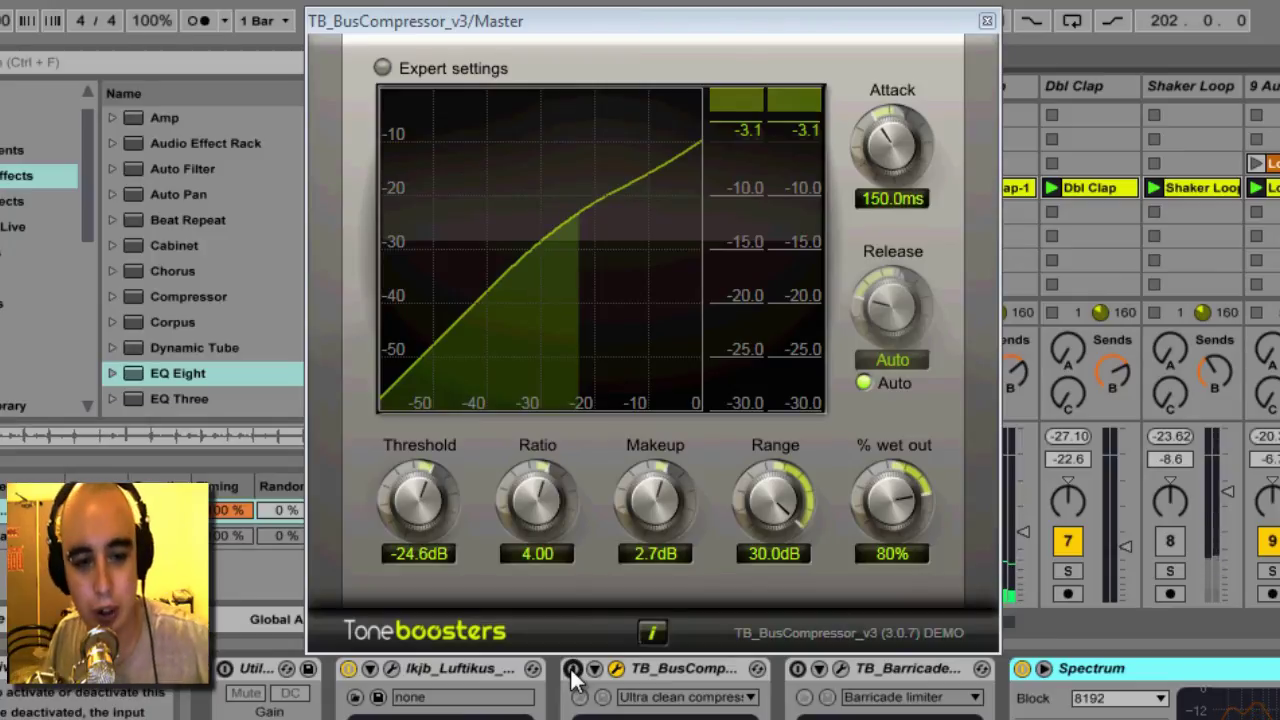
{"action": "left_click", "coordinate": [573, 669]}
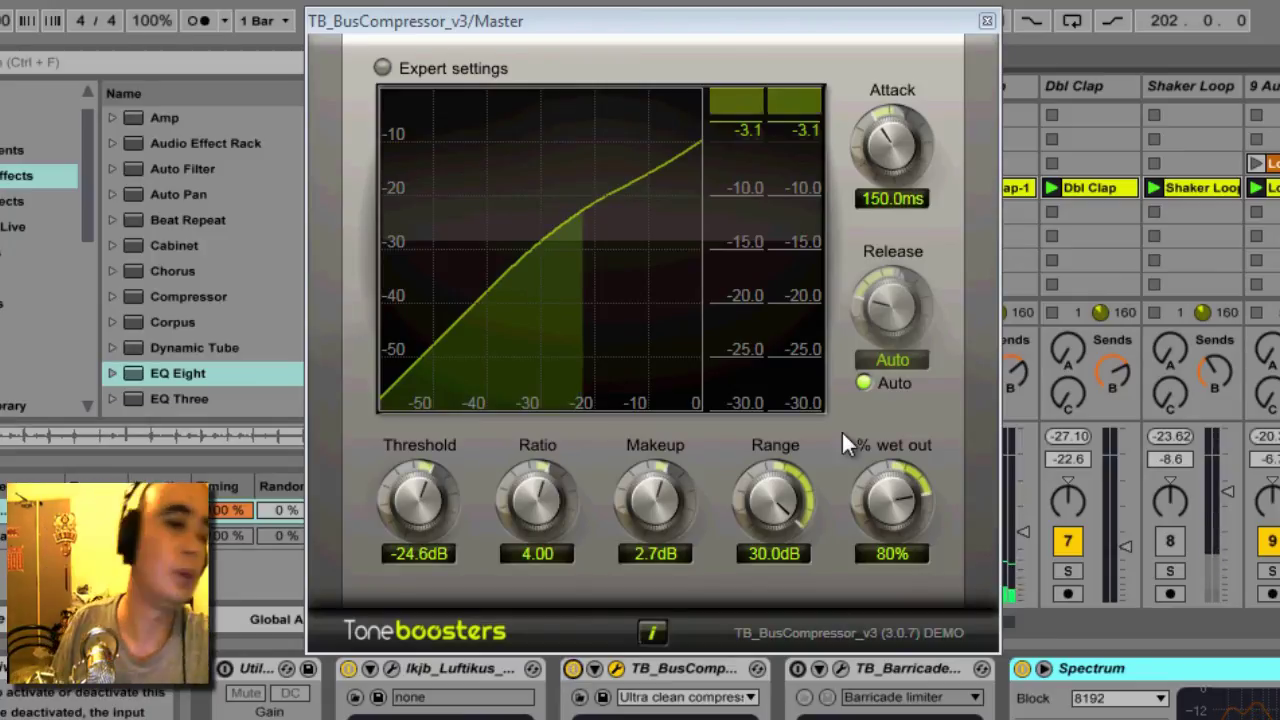
{"action": "left_click", "coordinate": [986, 22]}
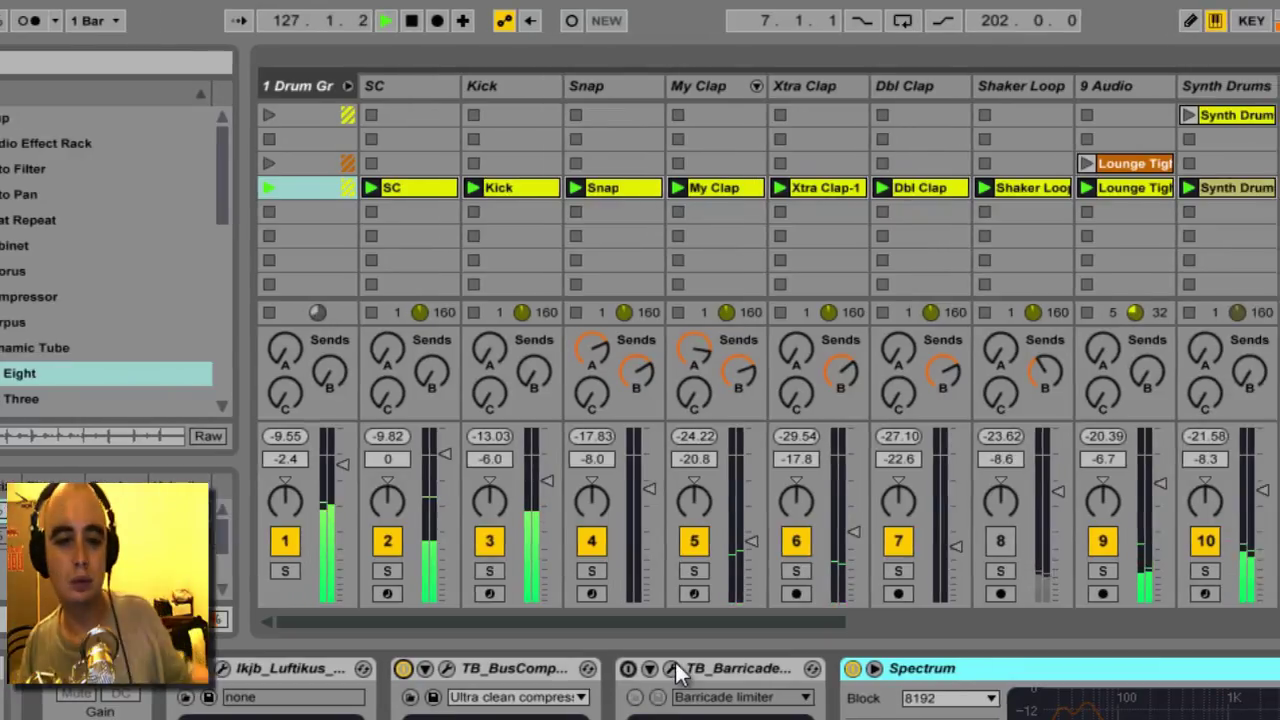
Step: Compare TB_Barricade on and off, leaving it active with +6.8 dB input and -0.5 dB ceiling
{"action": "left_click", "coordinate": [727, 668]}
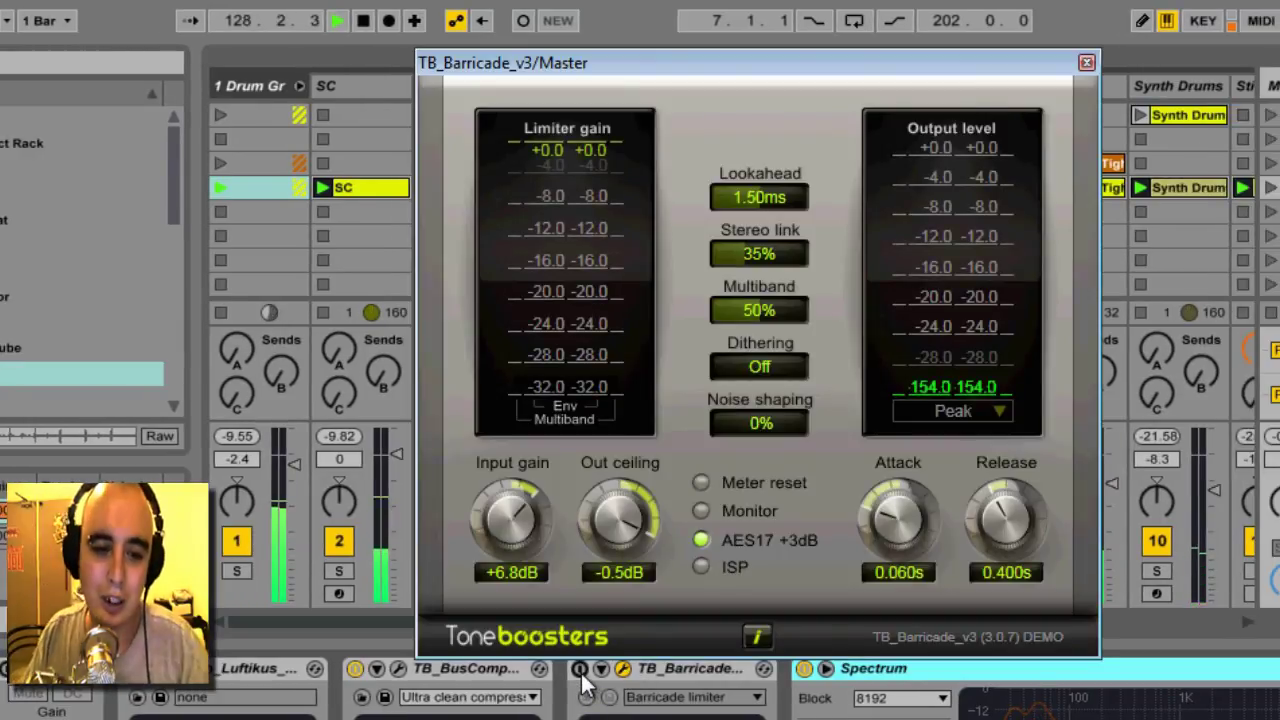
{"action": "left_click", "coordinate": [581, 670]}
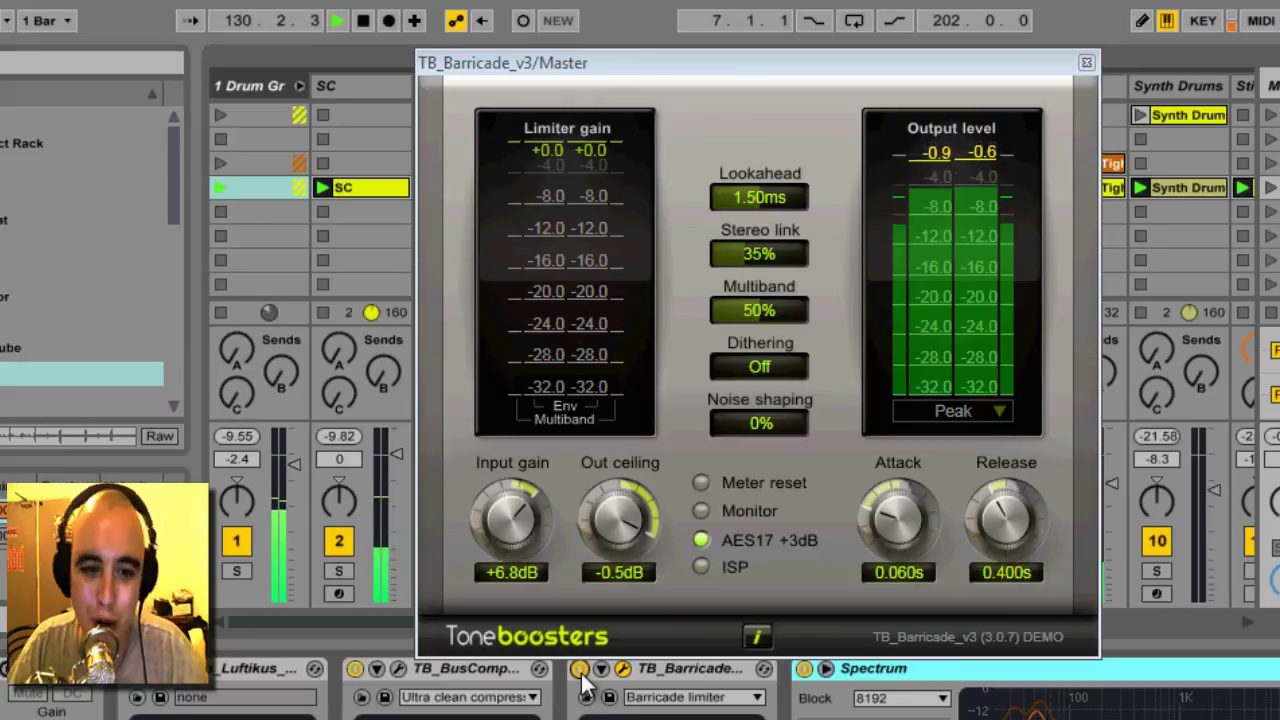
{"action": "left_click", "coordinate": [582, 671]}
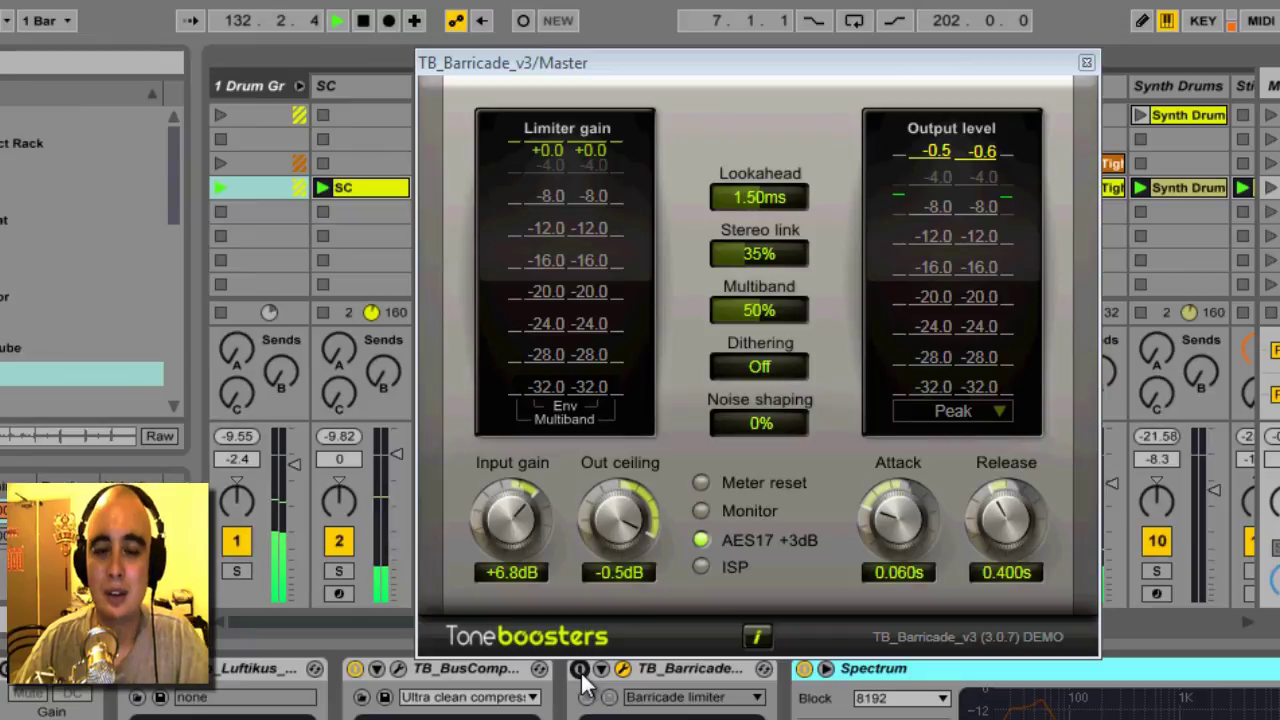
{"action": "left_click", "coordinate": [581, 670]}
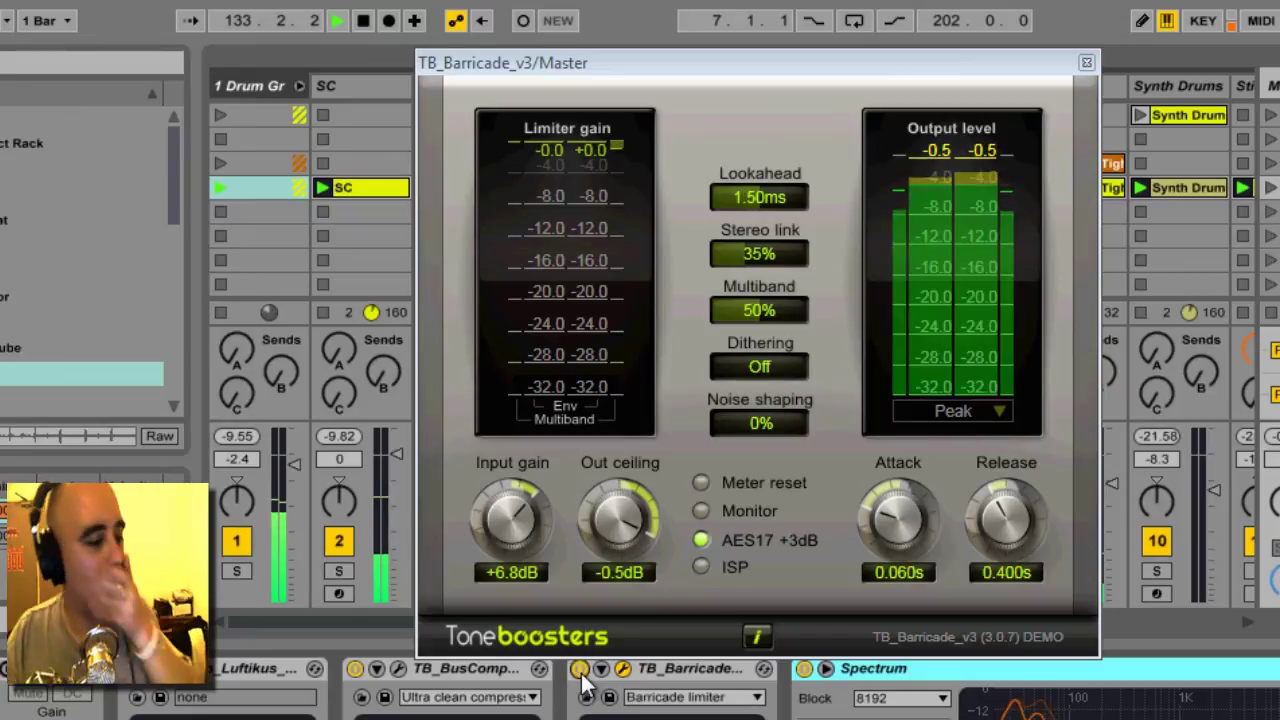
{"action": "left_click", "coordinate": [1086, 63]}
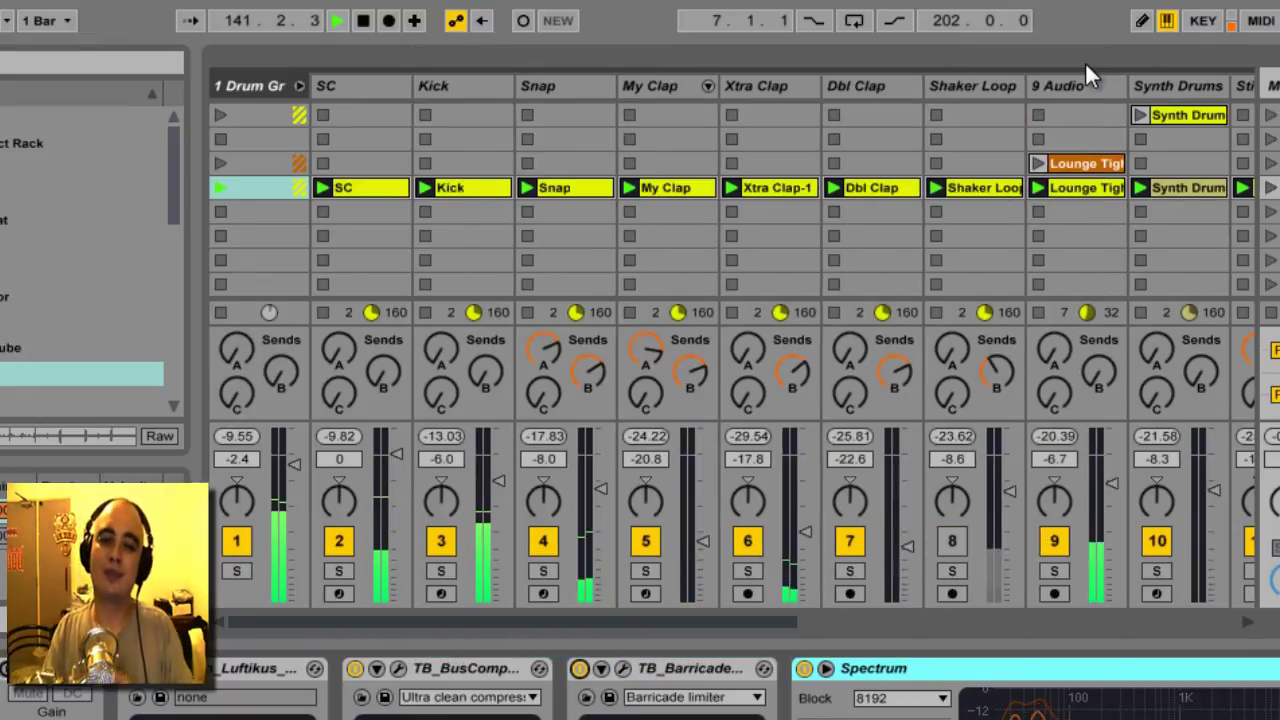